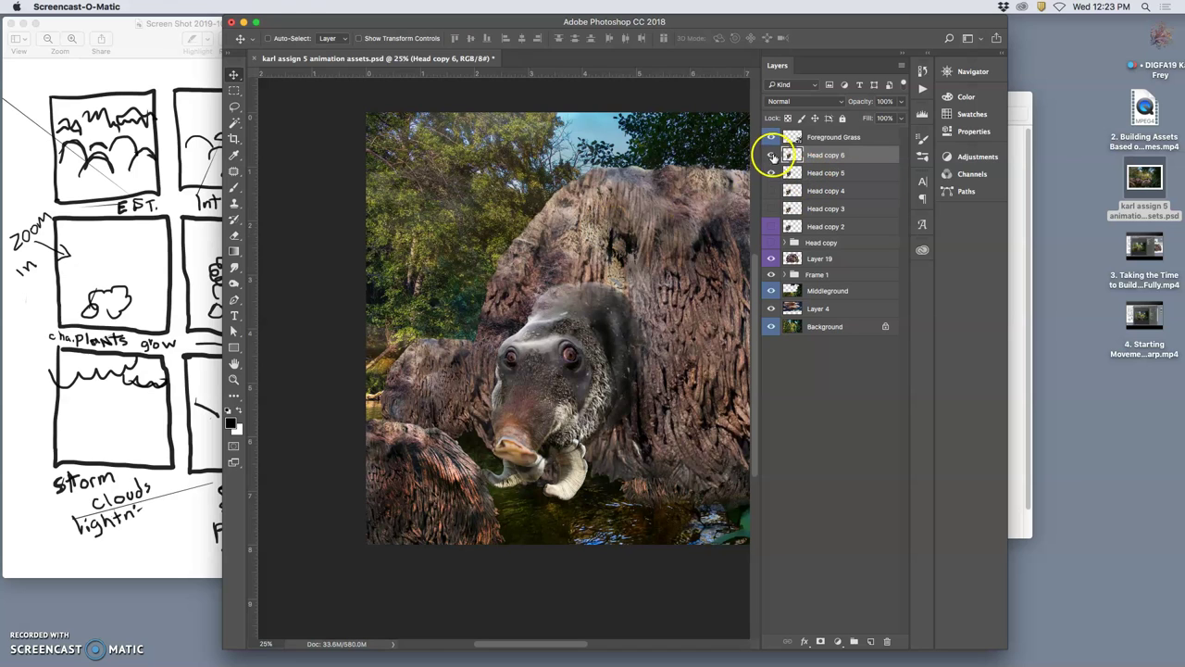
# - Compare the head poses by toggling the visibility of Head copy 3 through Head copy 6, leaving only Head copy 6 shown
pyautogui.click(771, 157)
pyautogui.click(771, 156)
pyautogui.click(771, 208)
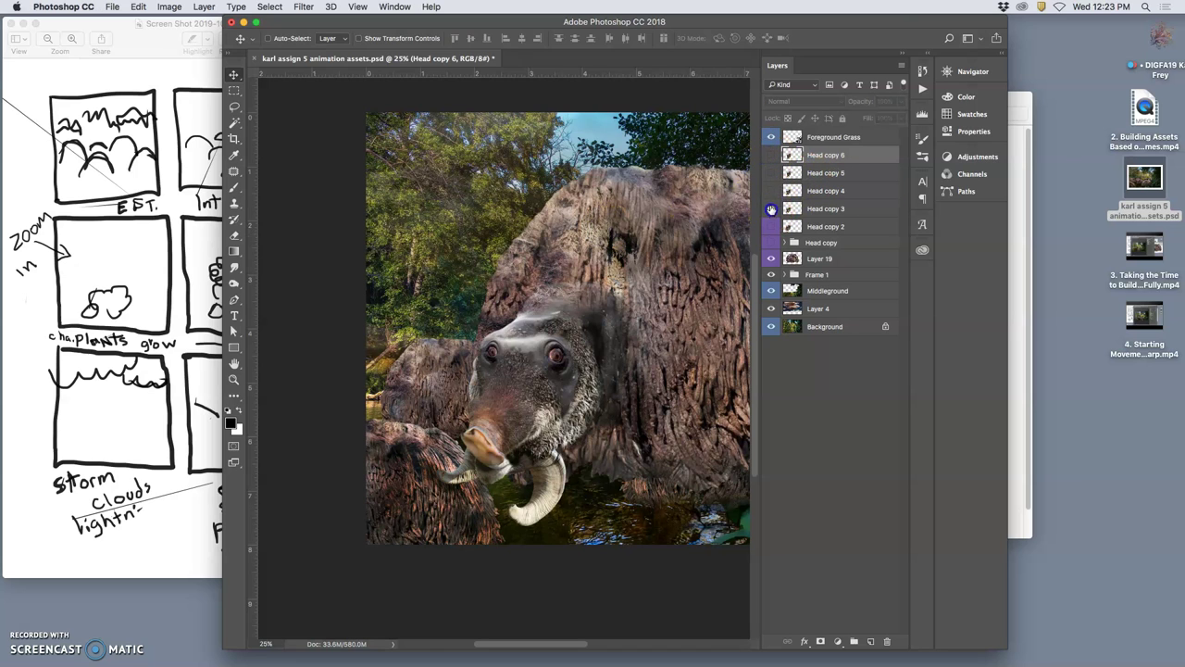
pyautogui.click(772, 191)
pyautogui.click(772, 175)
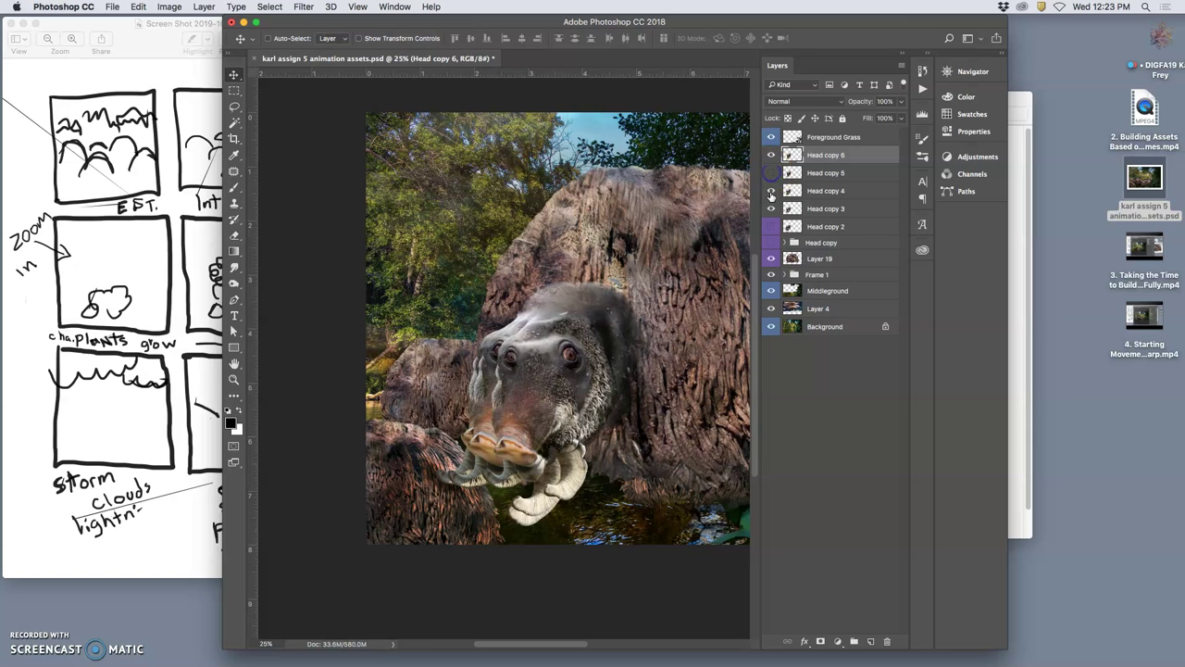
pyautogui.click(771, 192)
pyautogui.click(771, 210)
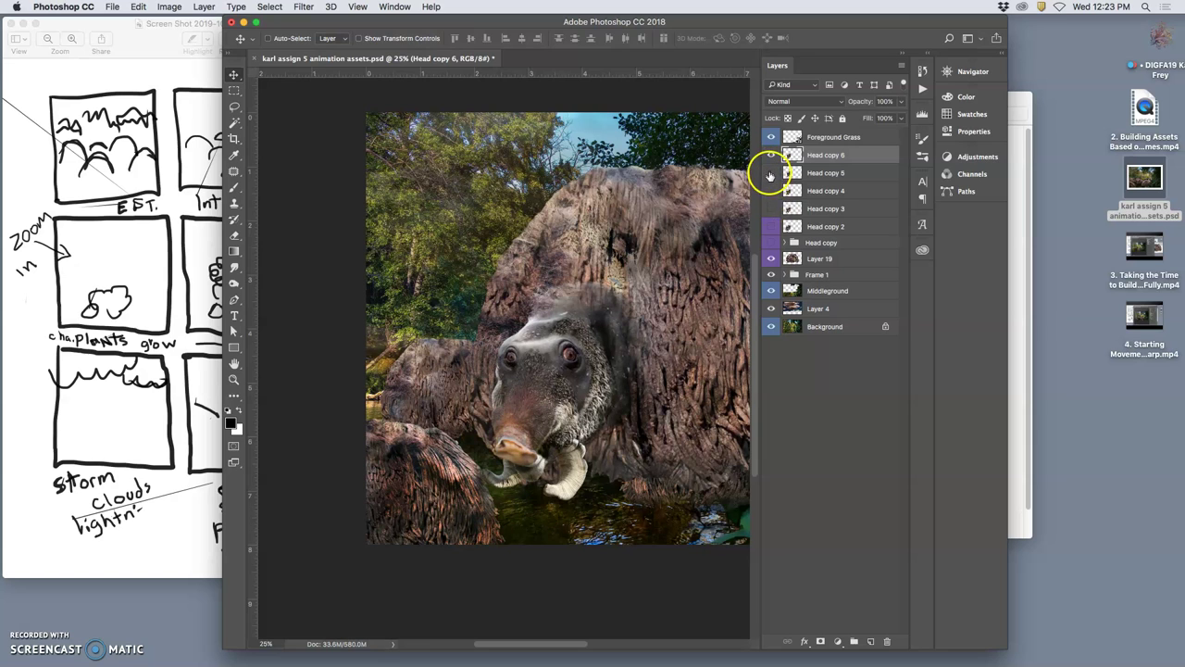
pyautogui.click(771, 173)
pyautogui.click(771, 155)
pyautogui.click(771, 156)
pyautogui.click(771, 173)
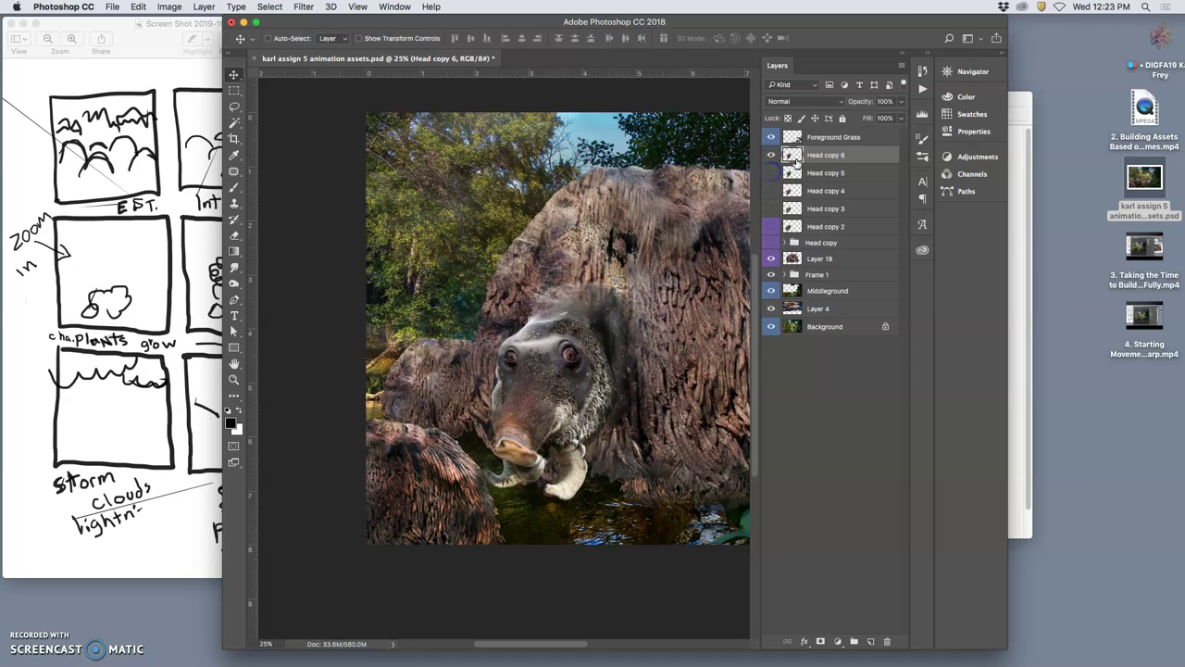
# - Start a Puppet Warp on Head copy 6 and pin the snout, the brow, the top of the head and both tusks
pyautogui.click(138, 6)
pyautogui.click(174, 246)
pyautogui.click(509, 452)
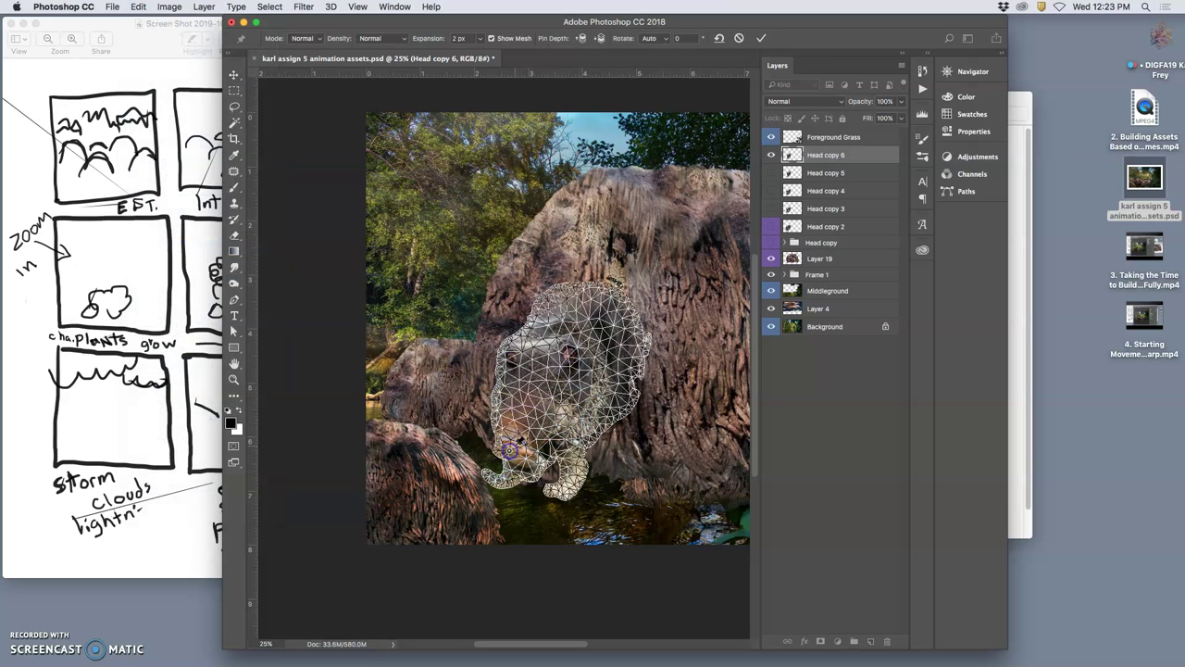
pyautogui.click(505, 349)
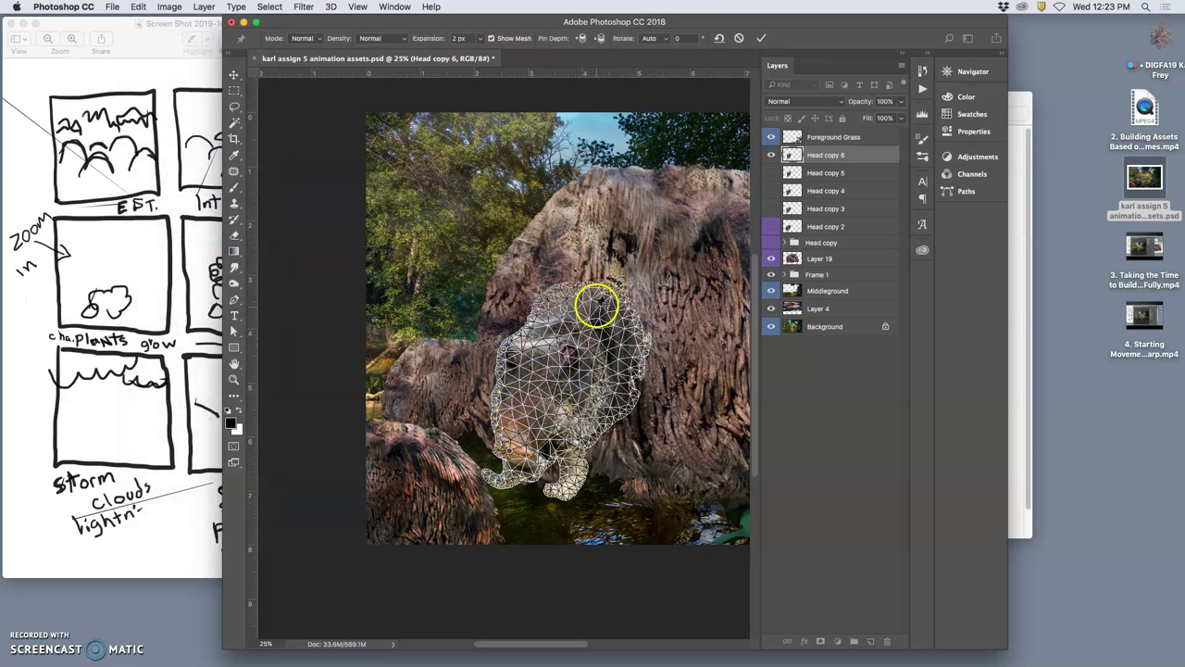
pyautogui.click(585, 289)
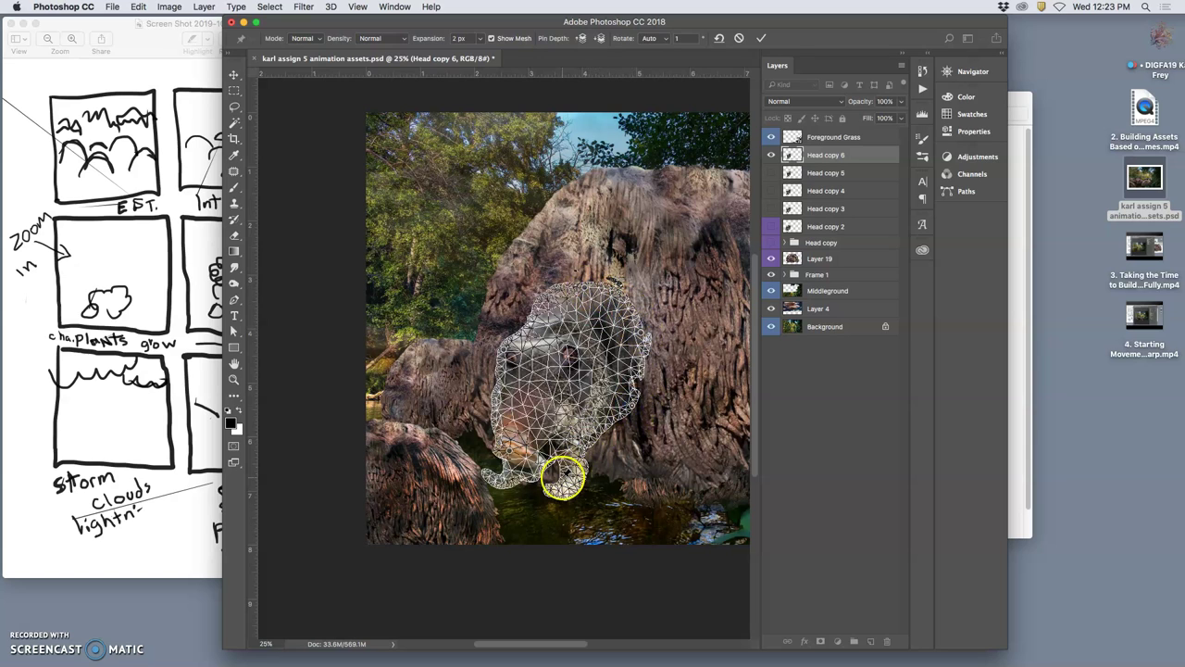
pyautogui.click(550, 492)
pyautogui.click(487, 476)
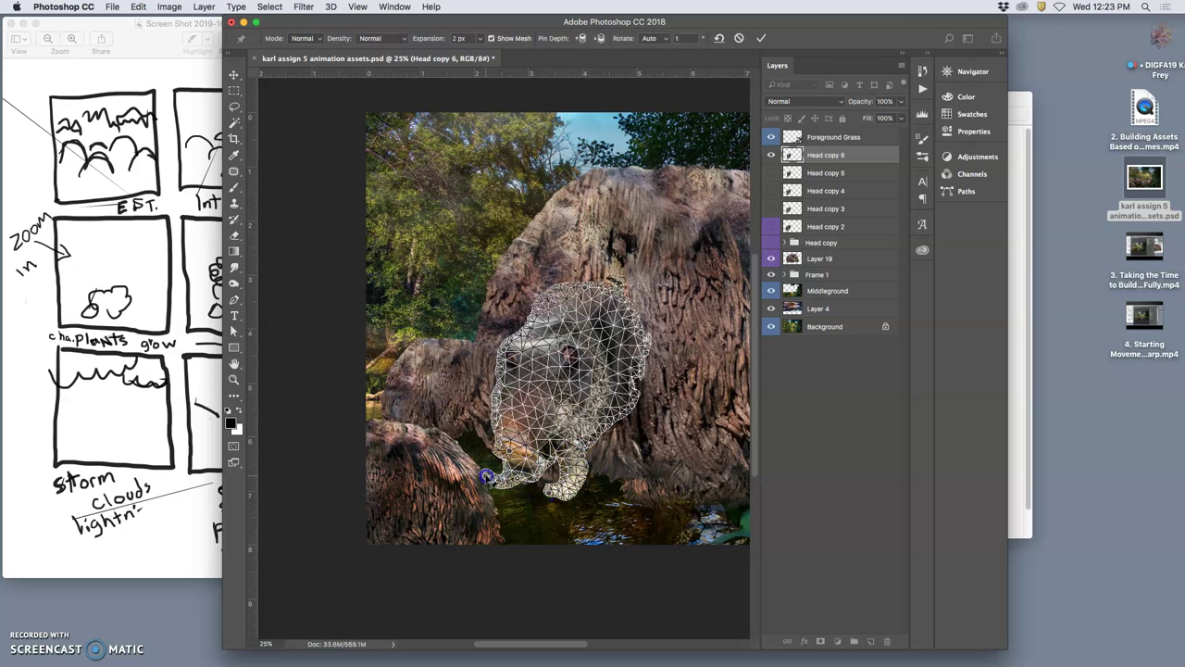
# - Bend both tusks and the brow of the warped head slightly toward the body
pyautogui.moveTo(487, 475)
pyautogui.mouseDown()
pyautogui.moveTo(532, 473)
pyautogui.moveTo(503, 477)
pyautogui.mouseUp()
pyautogui.moveTo(506, 386); pyautogui.dragTo(505, 348)
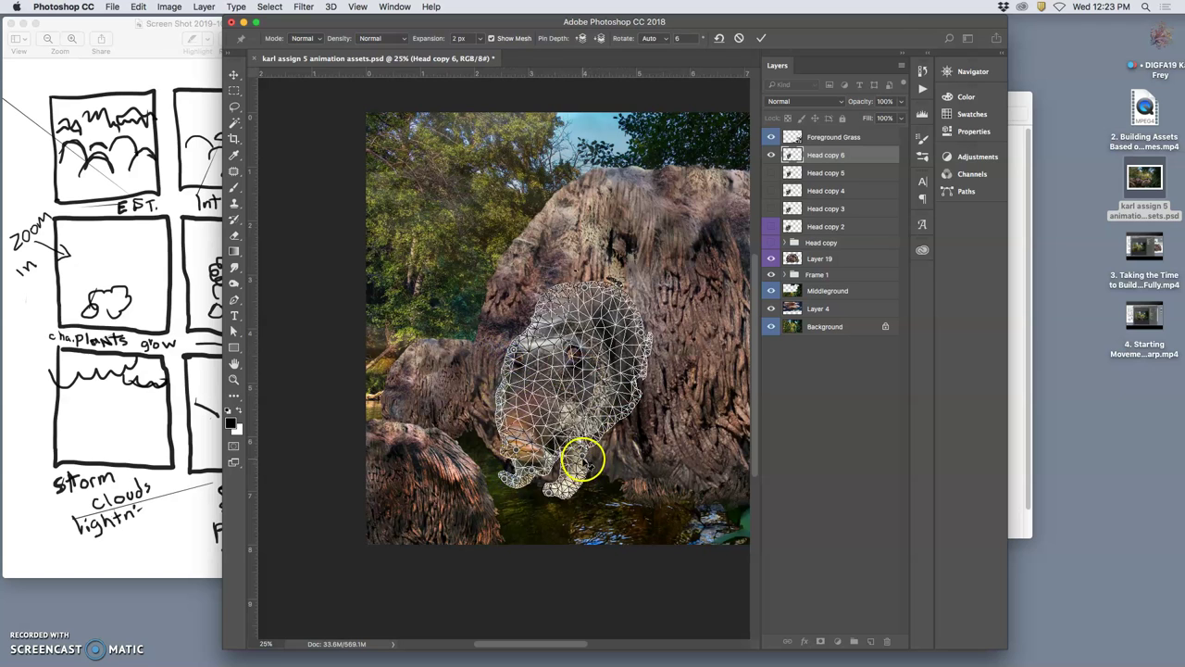
pyautogui.moveTo(584, 453); pyautogui.dragTo(564, 480)
pyautogui.click(150, 155)
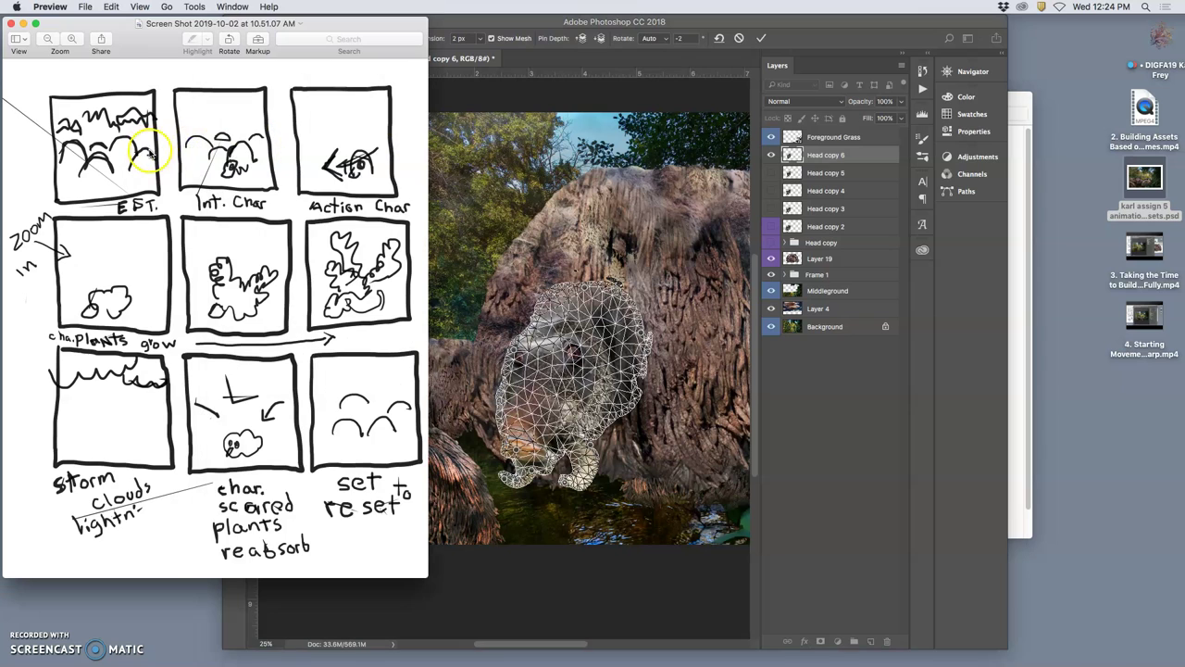
pyautogui.click(614, 434)
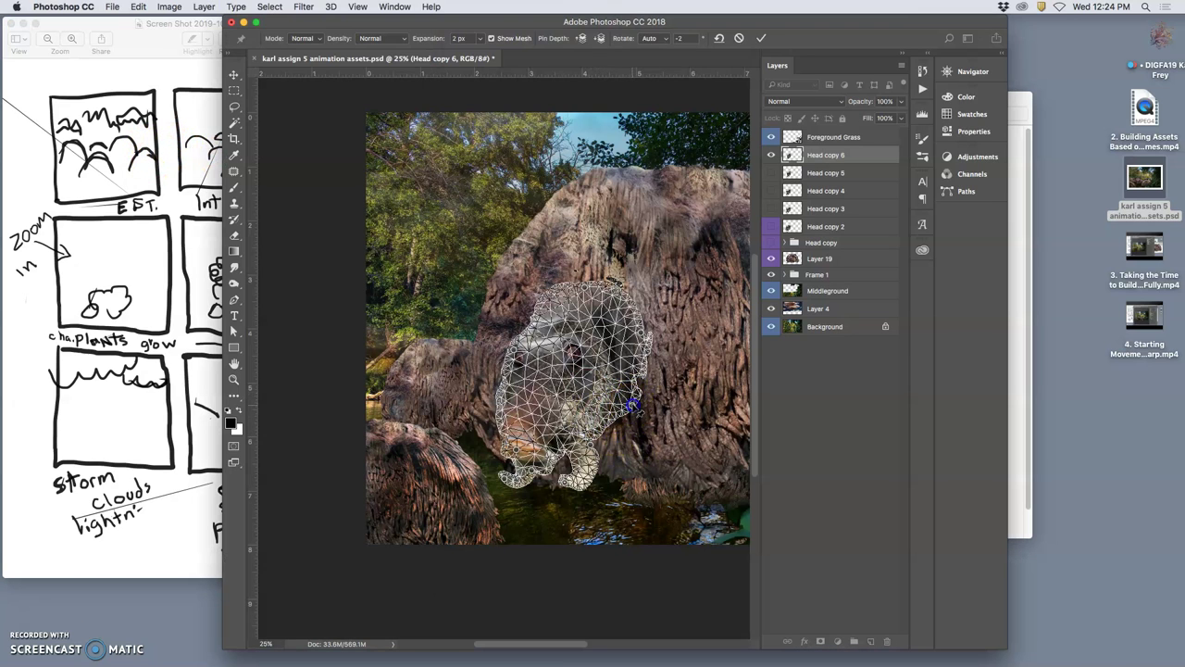
# - Pull the neck, face and tusks further toward the body and apply the Puppet Warp
pyautogui.moveTo(633, 406); pyautogui.dragTo(634, 401)
pyautogui.moveTo(515, 355); pyautogui.dragTo(527, 350)
pyautogui.moveTo(510, 471); pyautogui.dragTo(593, 436)
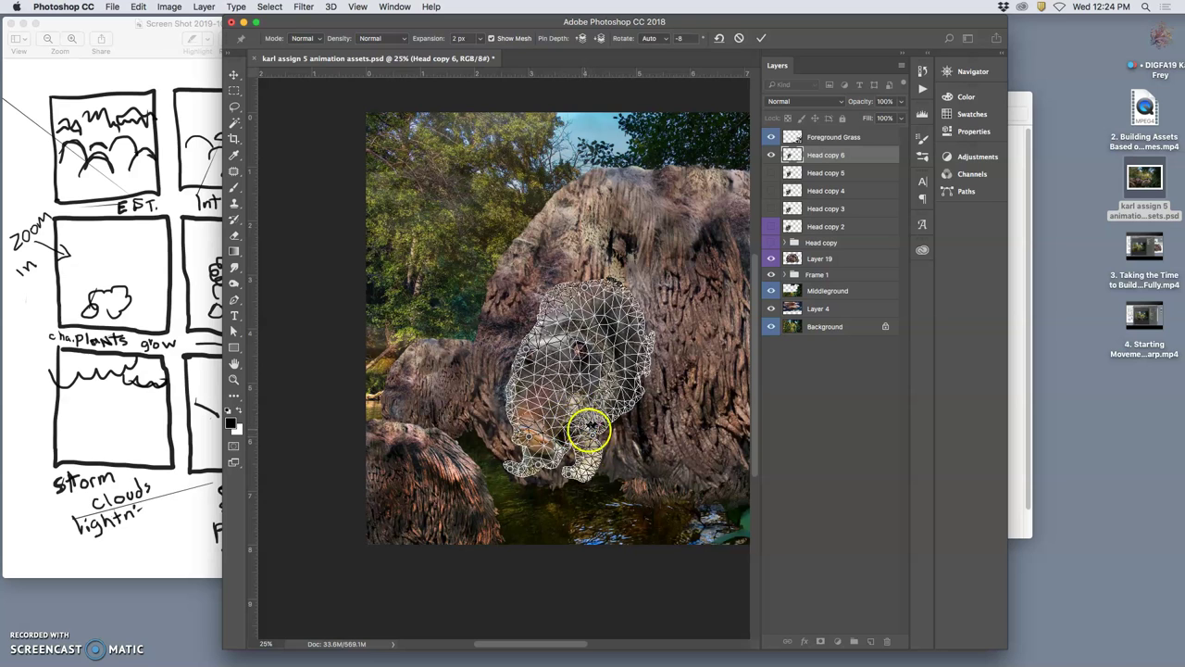
pyautogui.moveTo(594, 433); pyautogui.dragTo(599, 434)
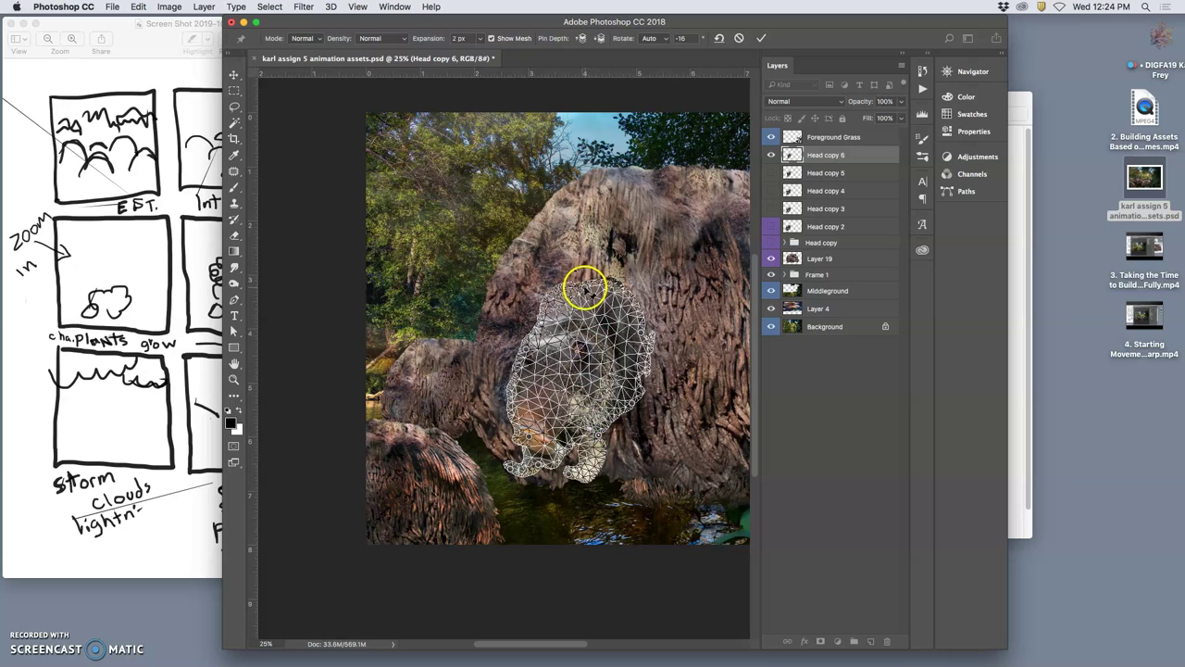
pyautogui.press('Return')
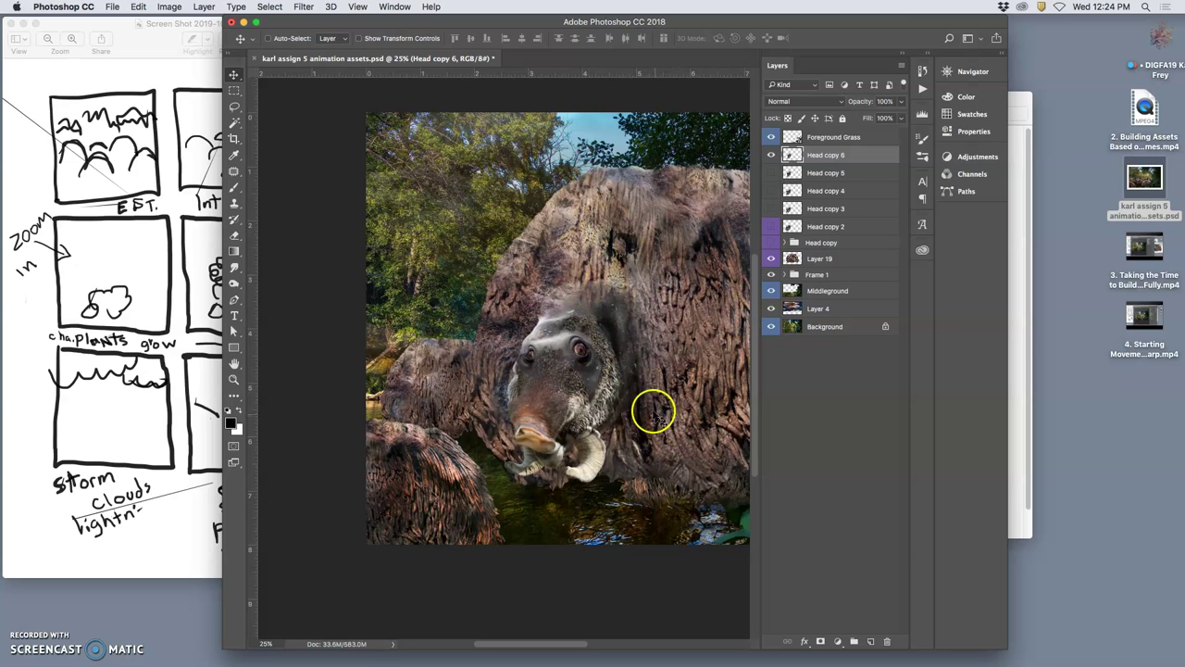
# - Show Head copy 2 through 6 and reverse their stacking order, with Head copy 2 on top and Head copy 6 lowest
pyautogui.click(771, 158)
pyautogui.moveTo(771, 157); pyautogui.dragTo(792, 253)
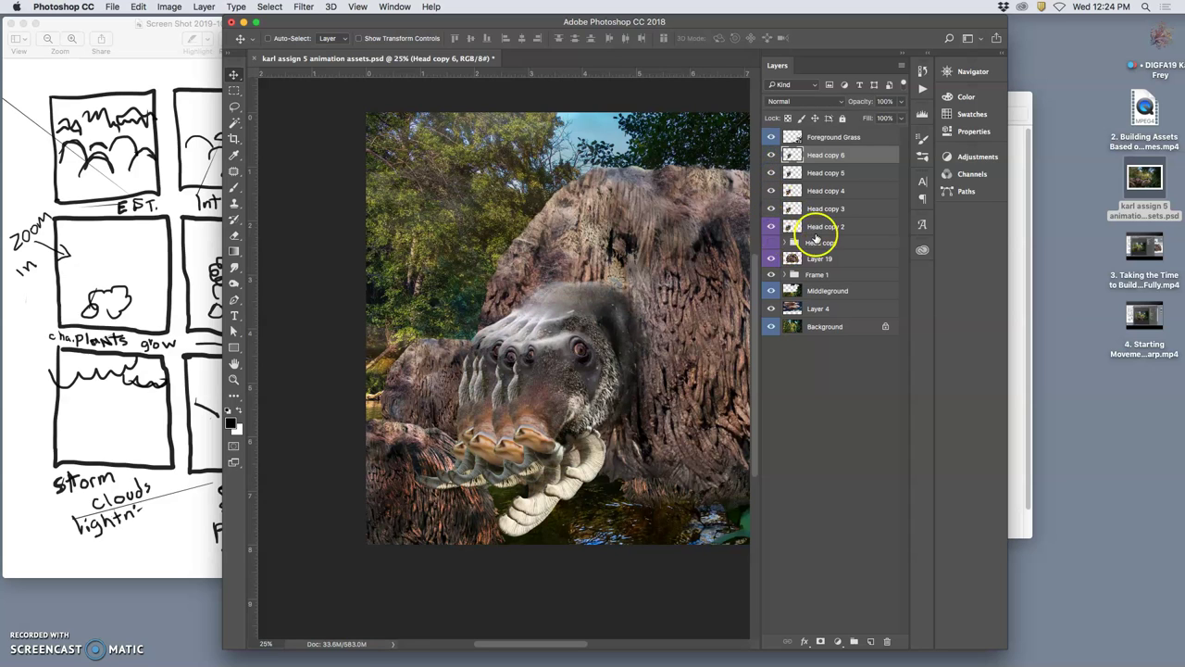
pyautogui.moveTo(814, 212); pyautogui.dragTo(813, 236)
pyautogui.moveTo(811, 176); pyautogui.dragTo(809, 230)
pyautogui.moveTo(815, 157); pyautogui.dragTo(802, 233)
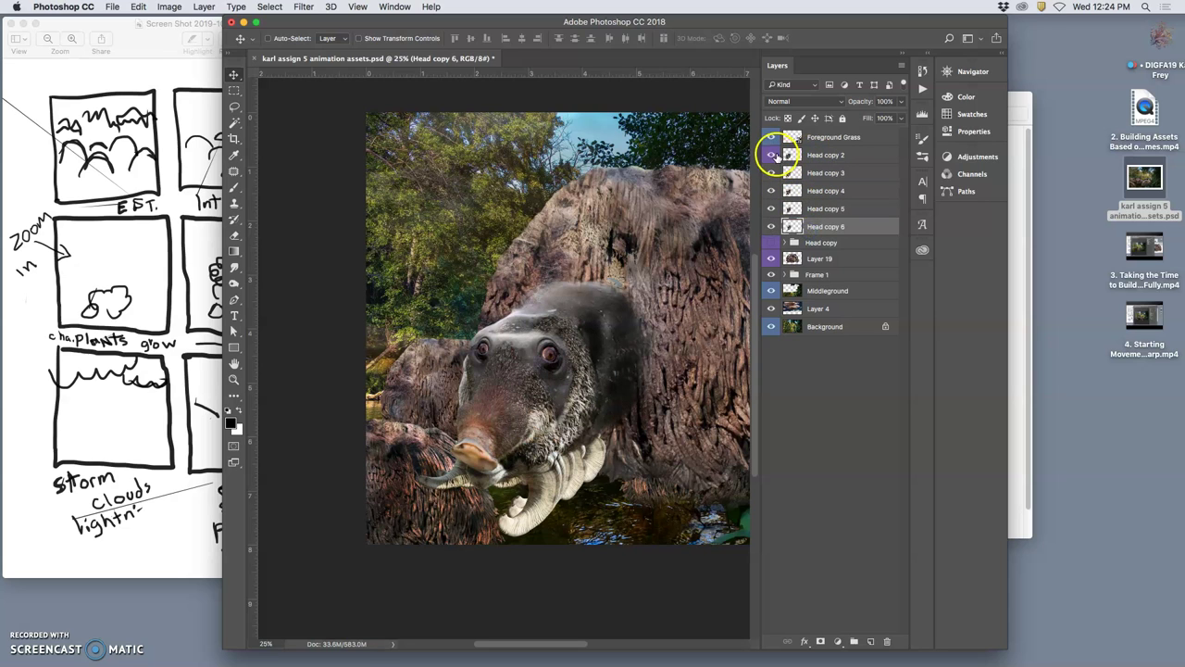
# - Hide the head copies in sequence to preview the motion, leaving only Head copy 6 visible
pyautogui.moveTo(772, 158); pyautogui.dragTo(770, 202)
pyautogui.click(771, 207)
pyautogui.click(771, 226)
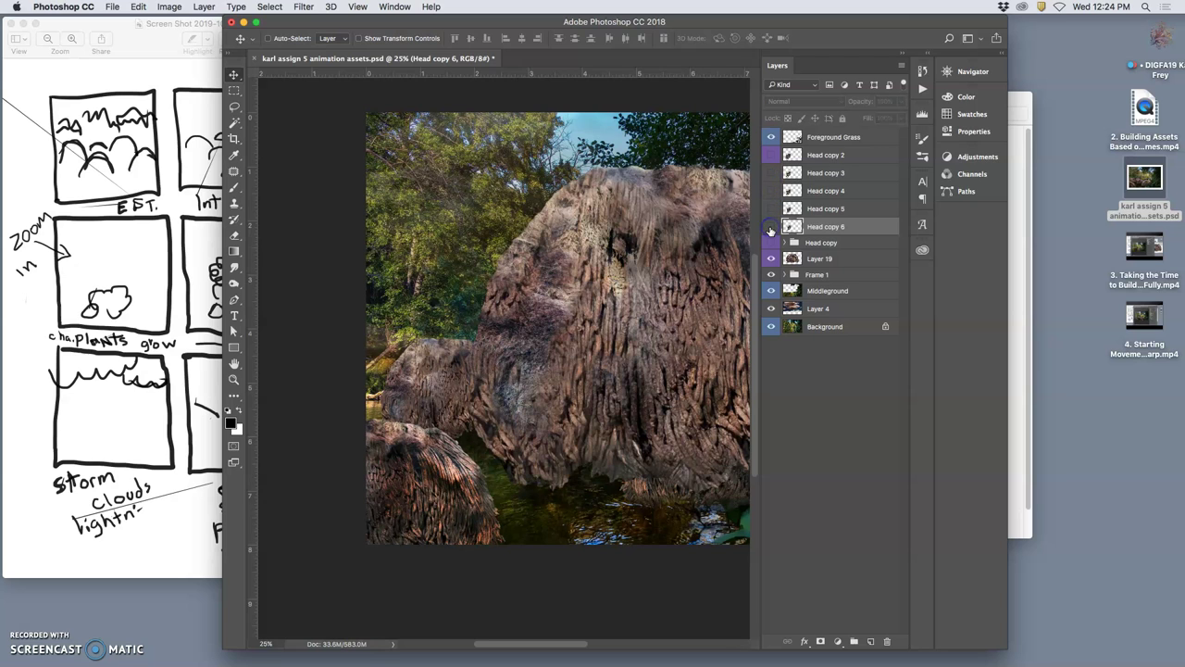
pyautogui.click(770, 225)
pyautogui.click(768, 208)
pyautogui.moveTo(772, 199)
pyautogui.mouseDown()
pyautogui.moveTo(771, 176)
pyautogui.moveTo(771, 202)
pyautogui.mouseUp()
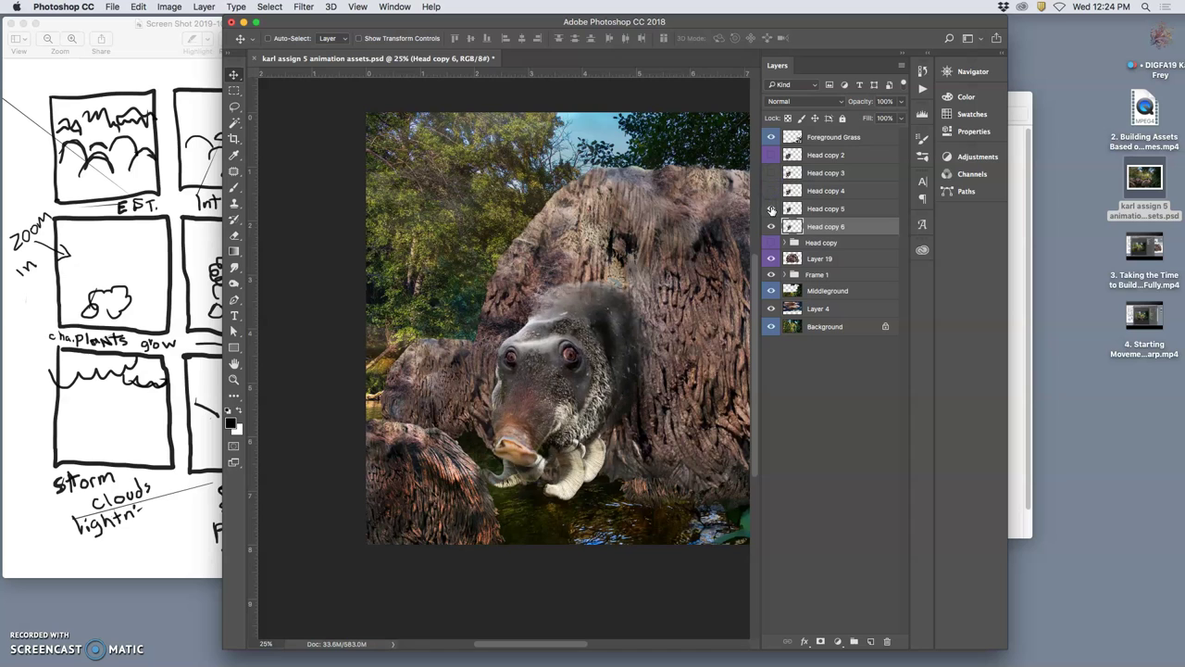
pyautogui.click(771, 226)
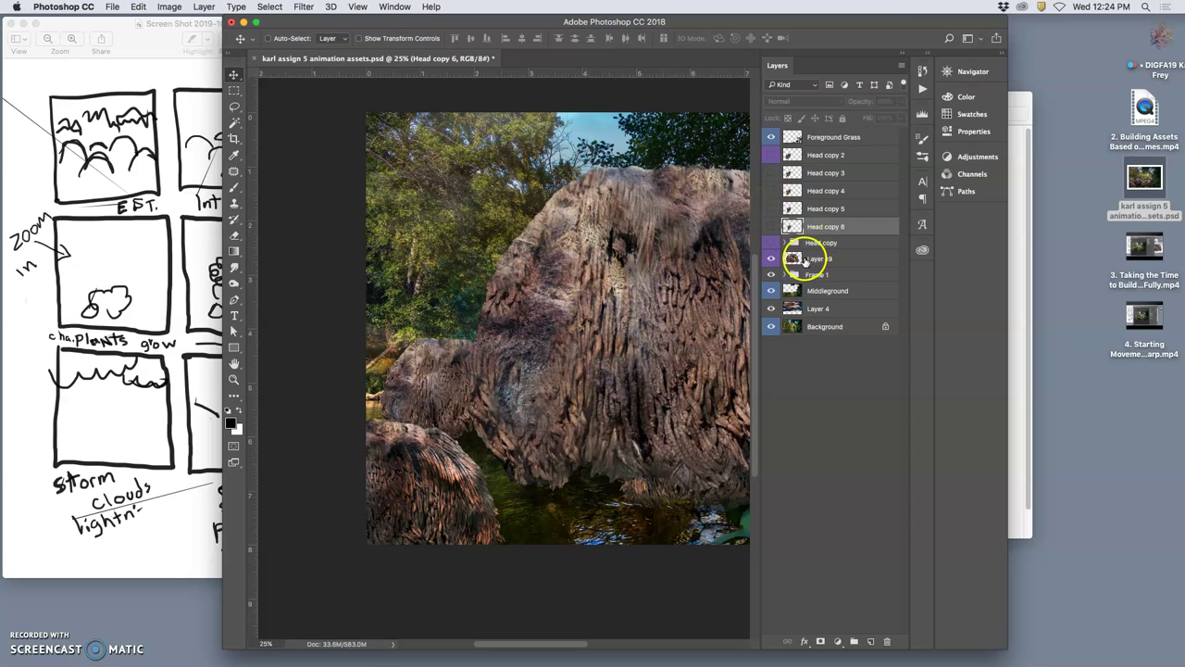
pyautogui.click(772, 227)
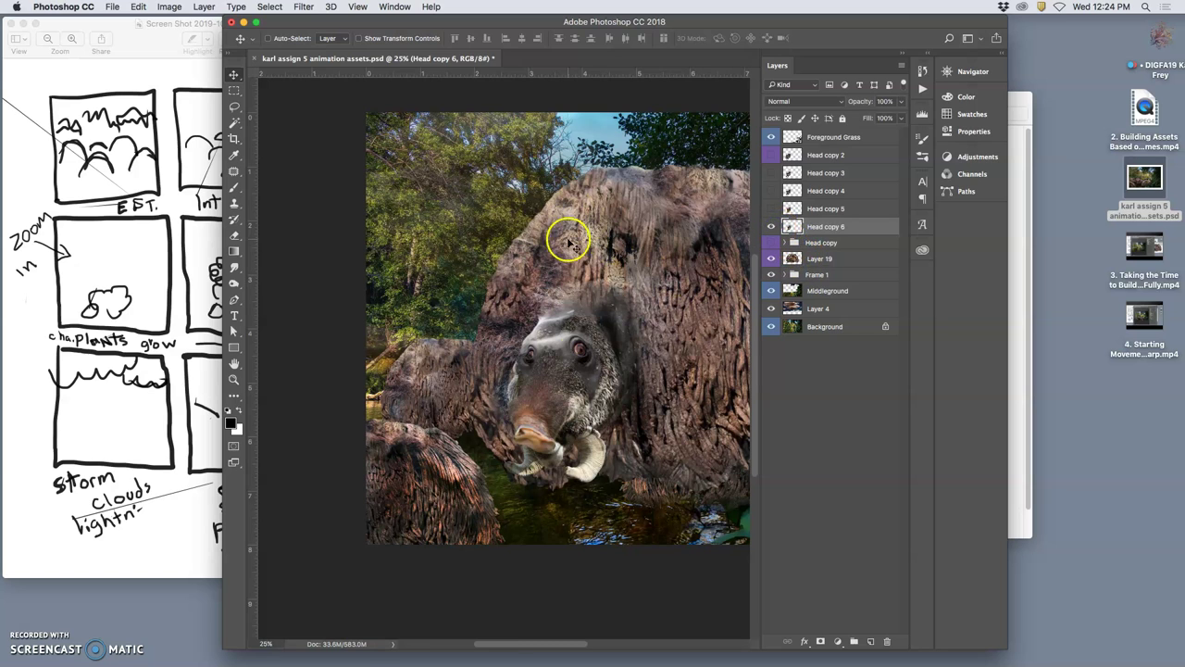
# - Lasso the fur around the head on Layer 19, hide Head copy 6 and copy the selection to a new layer
pyautogui.click(814, 261)
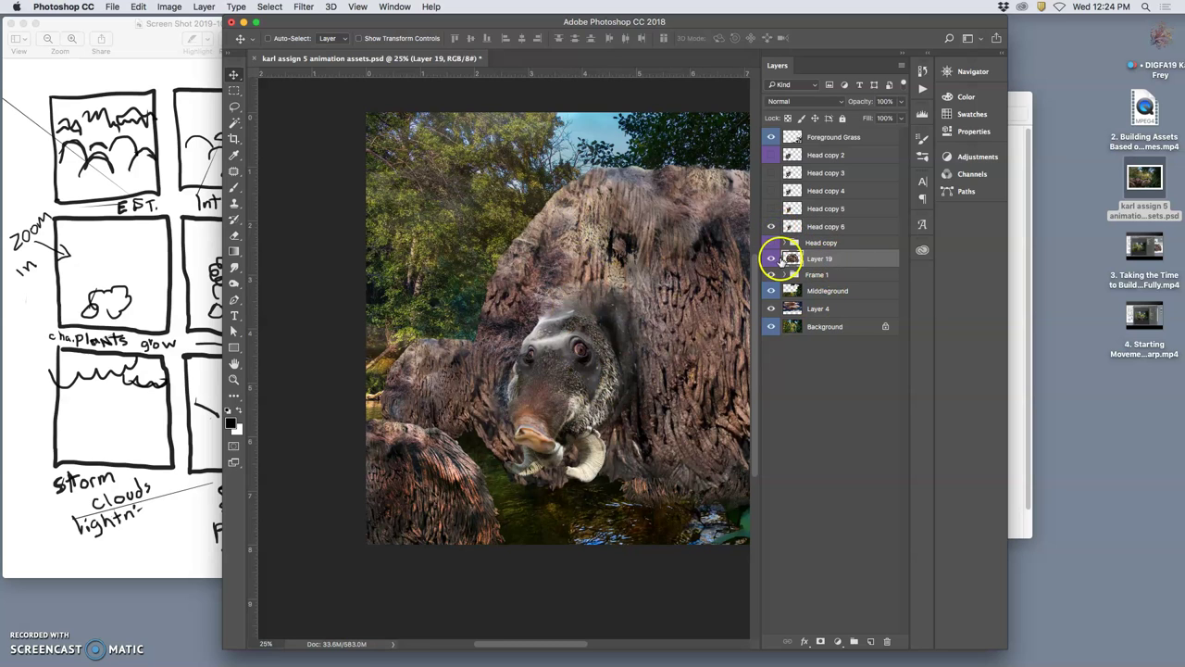
pyautogui.click(771, 226)
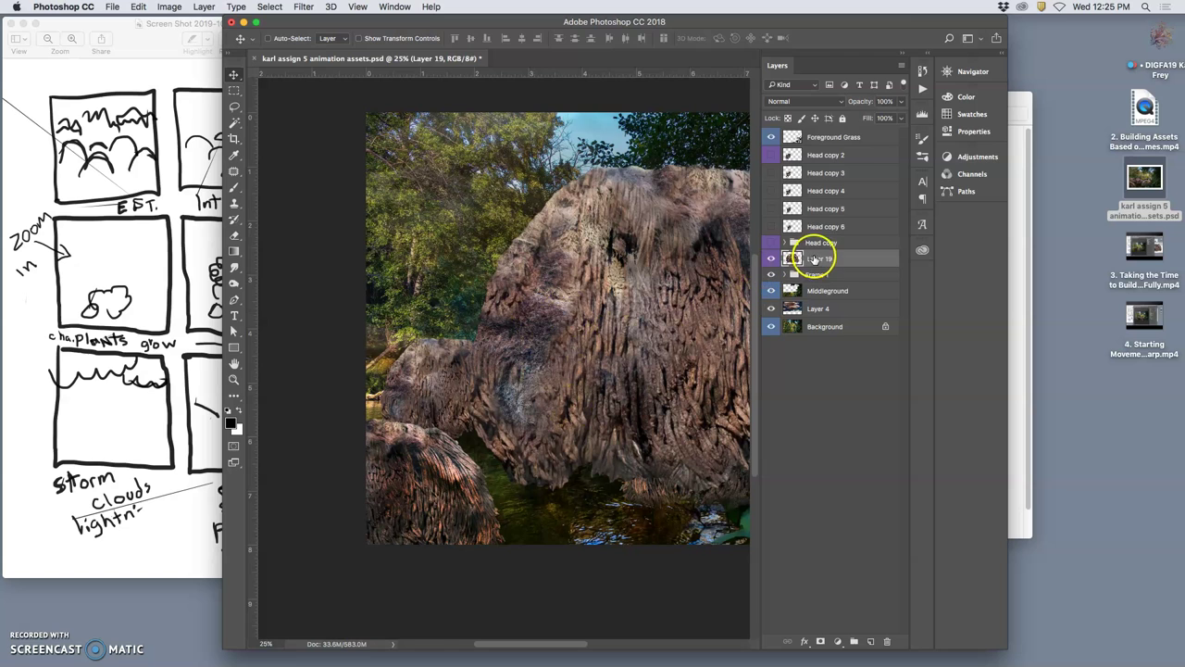
pyautogui.click(772, 227)
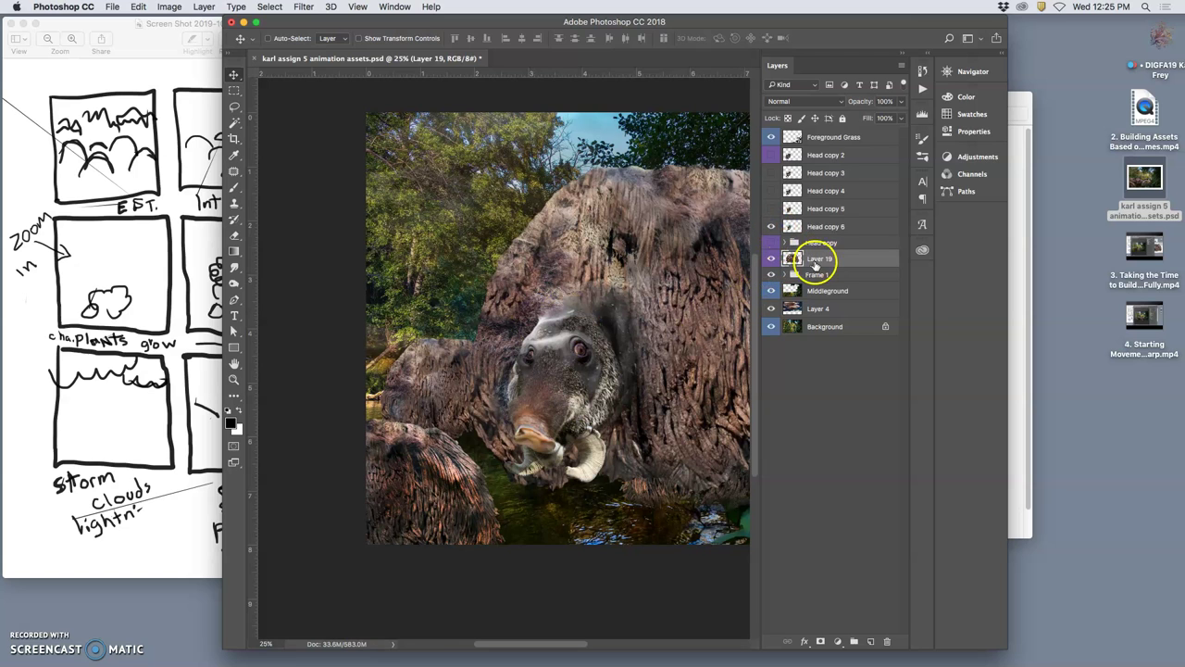
pyautogui.click(235, 106)
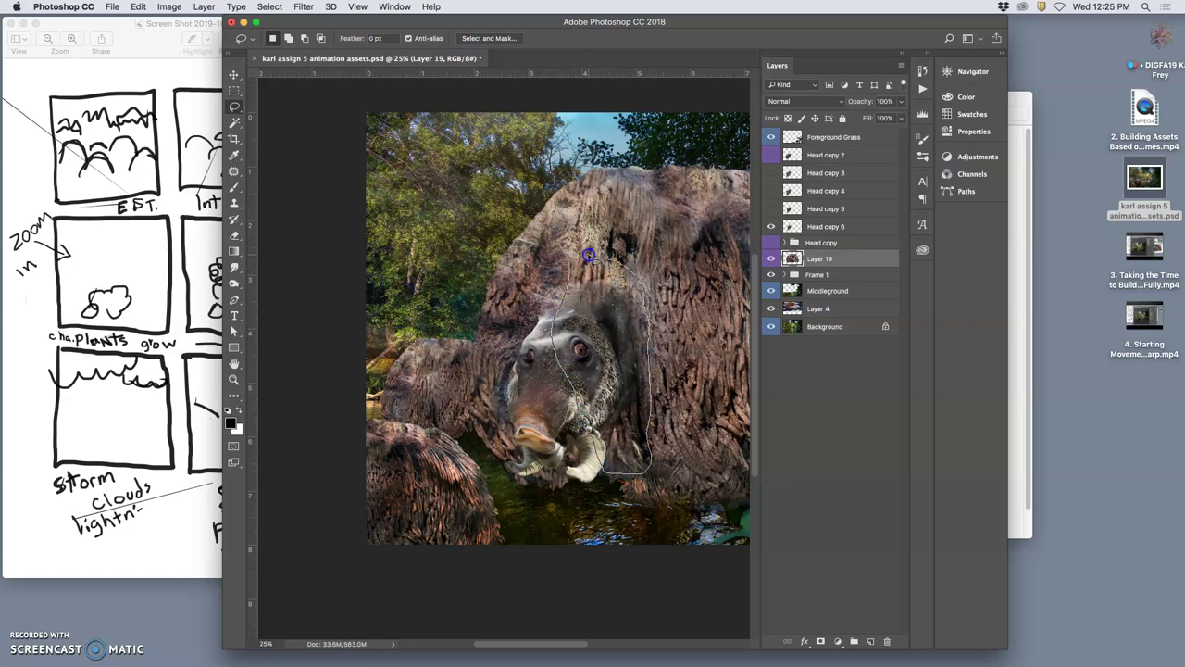
pyautogui.moveTo(496, 334); pyautogui.dragTo(492, 429)
pyautogui.moveTo(575, 376); pyautogui.dragTo(578, 374)
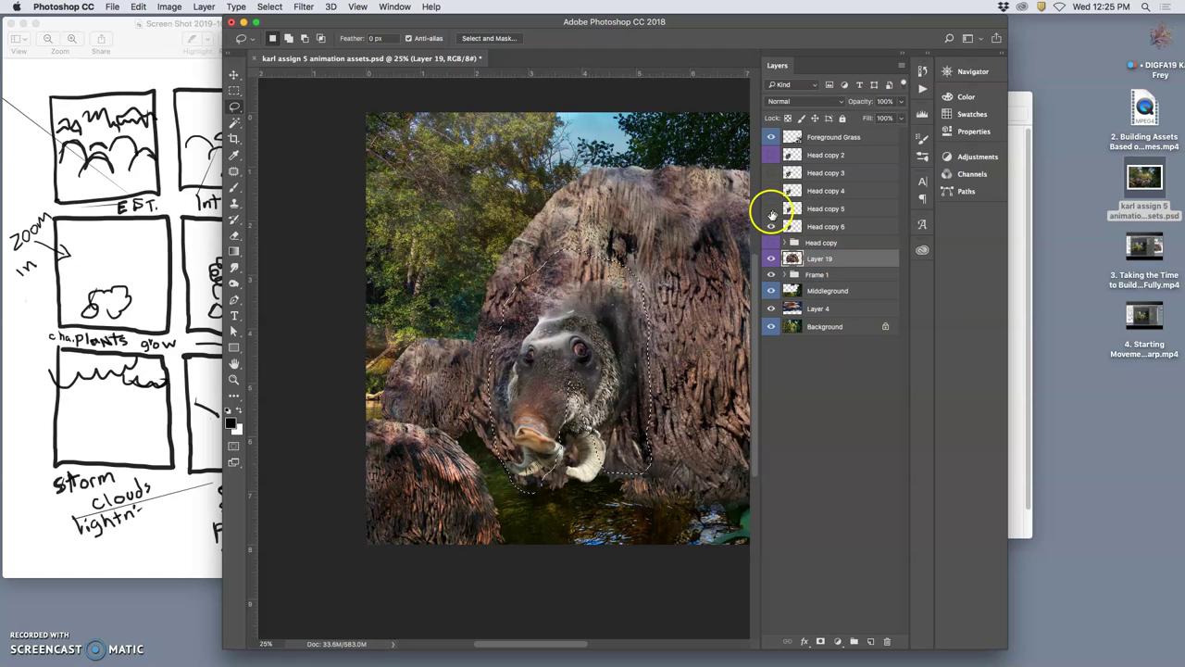
pyautogui.click(772, 226)
pyautogui.press('super+j')
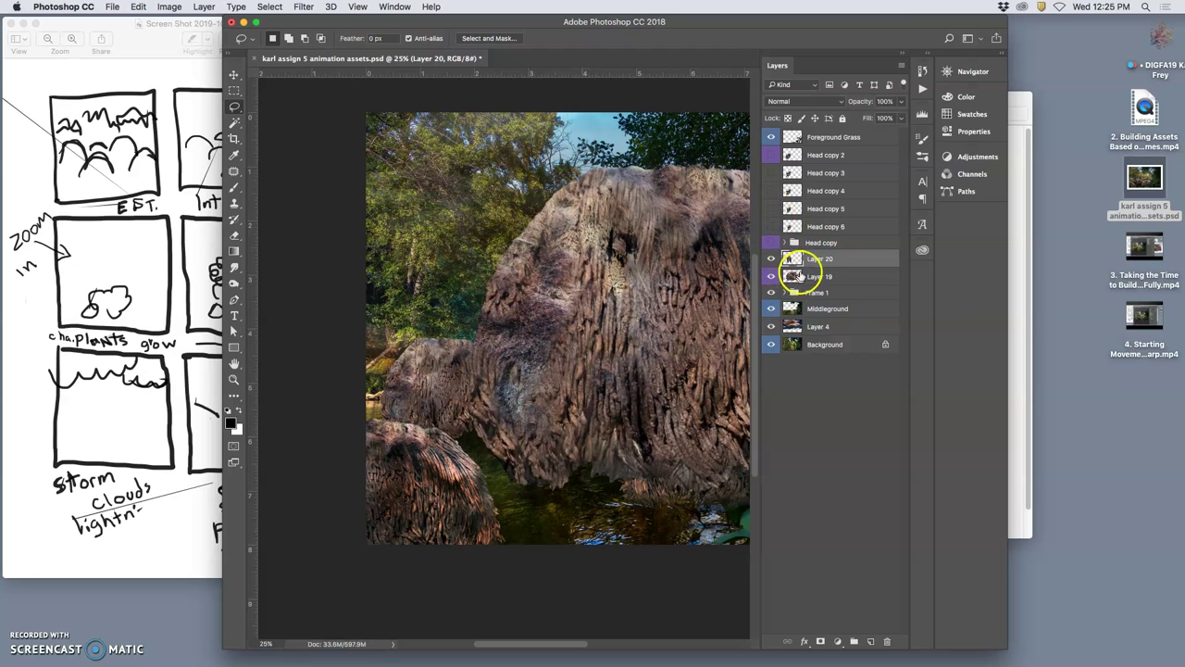
# - Move the copied fur layer above Head copy 2 and show Head copy 6 beneath it
pyautogui.moveTo(810, 262); pyautogui.dragTo(806, 154)
pyautogui.click(772, 174)
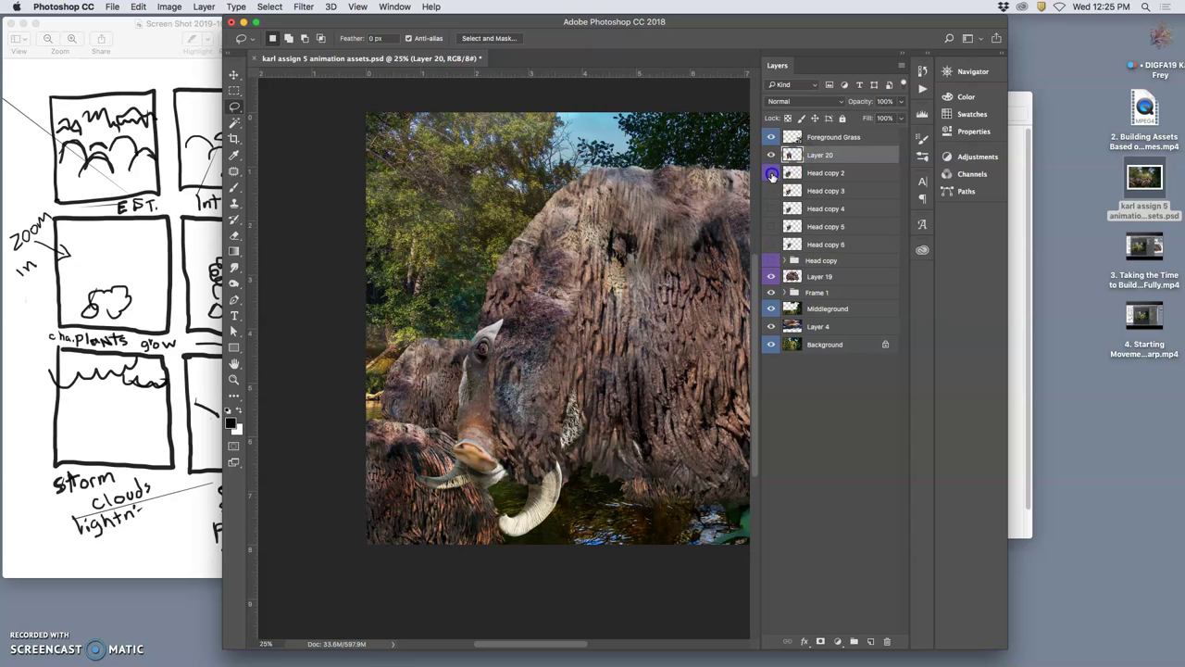
pyautogui.click(772, 174)
pyautogui.click(772, 244)
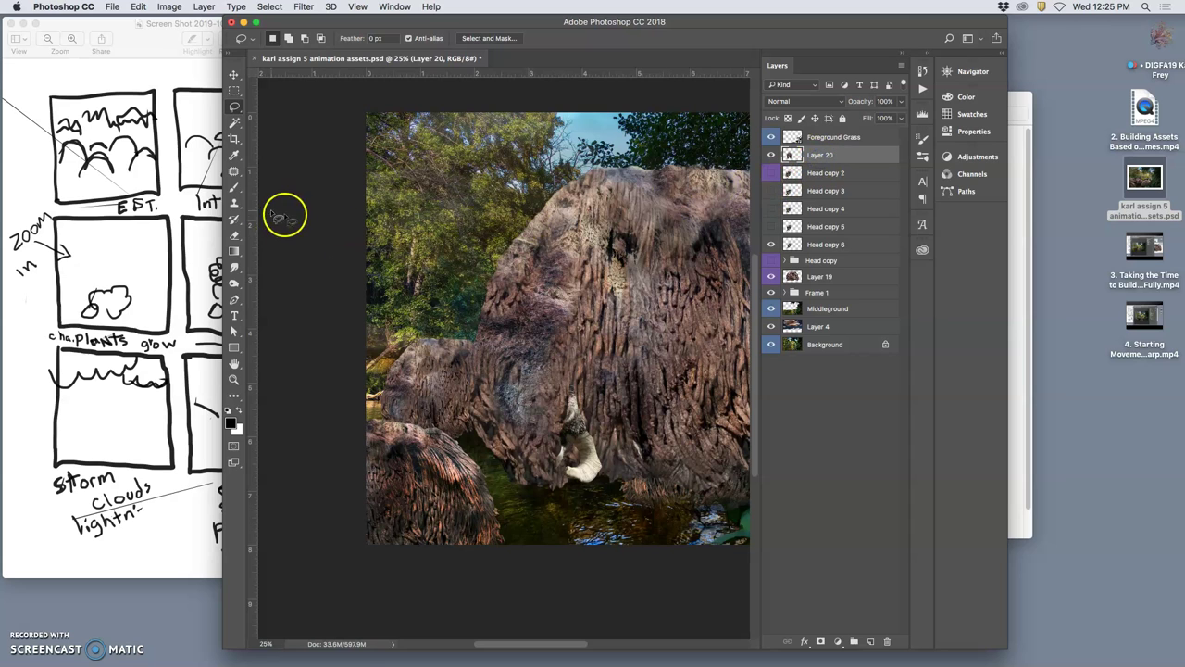
# - Soften the edges of the fur patch on Layer 20 with the Eraser and lower the layer's opacity to 65%
pyautogui.click(234, 235)
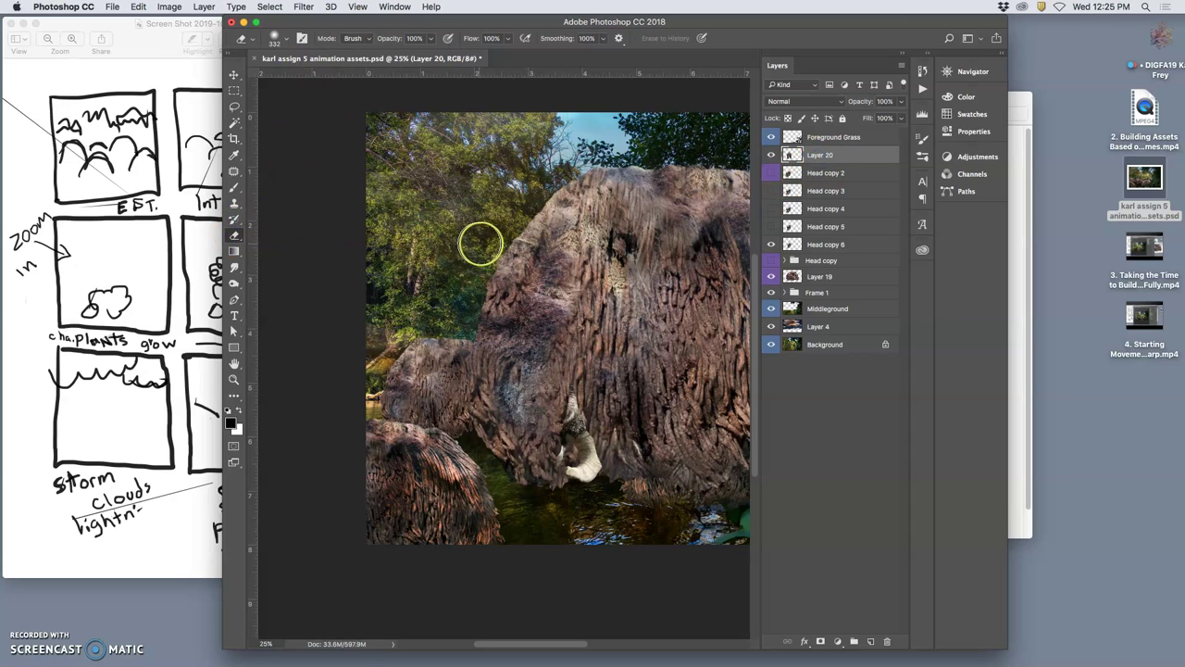
pyautogui.moveTo(499, 264)
pyautogui.mouseDown()
pyautogui.moveTo(474, 349)
pyautogui.moveTo(479, 459)
pyautogui.moveTo(487, 301)
pyautogui.moveTo(534, 242)
pyautogui.moveTo(590, 213)
pyautogui.moveTo(622, 251)
pyautogui.moveTo(667, 414)
pyautogui.moveTo(661, 476)
pyautogui.moveTo(600, 498)
pyautogui.moveTo(565, 373)
pyautogui.moveTo(583, 474)
pyautogui.moveTo(576, 492)
pyautogui.moveTo(576, 449)
pyautogui.moveTo(550, 503)
pyautogui.mouseUp()
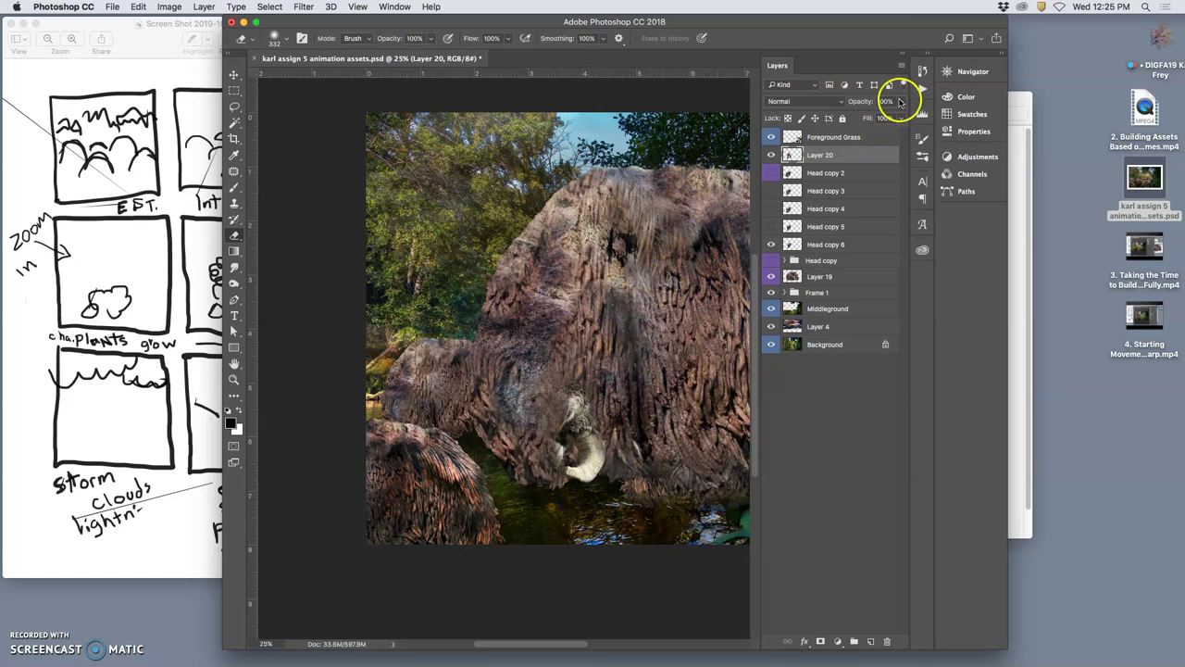
pyautogui.click(900, 101)
pyautogui.moveTo(891, 117); pyautogui.dragTo(879, 118)
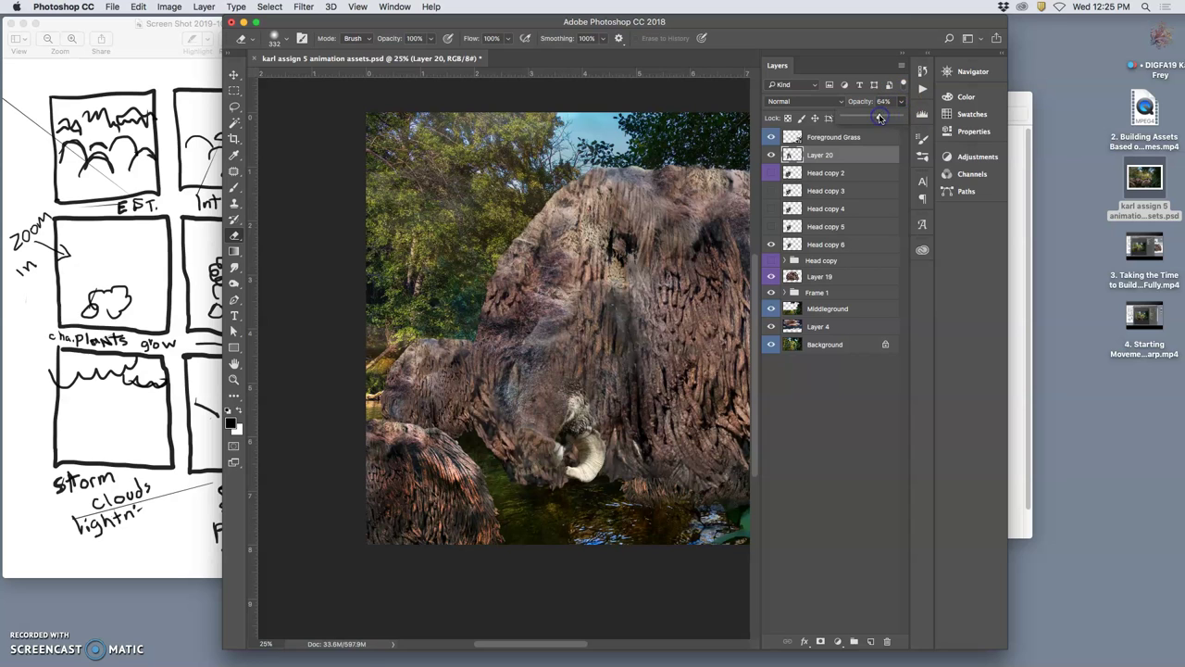
# - Adjust Layer 20's Levels with input black at 48 and white at 185, brighten the midtones, and return to the Eraser
pyautogui.click(168, 7)
pyautogui.moveTo(189, 41)
pyautogui.click(306, 53)
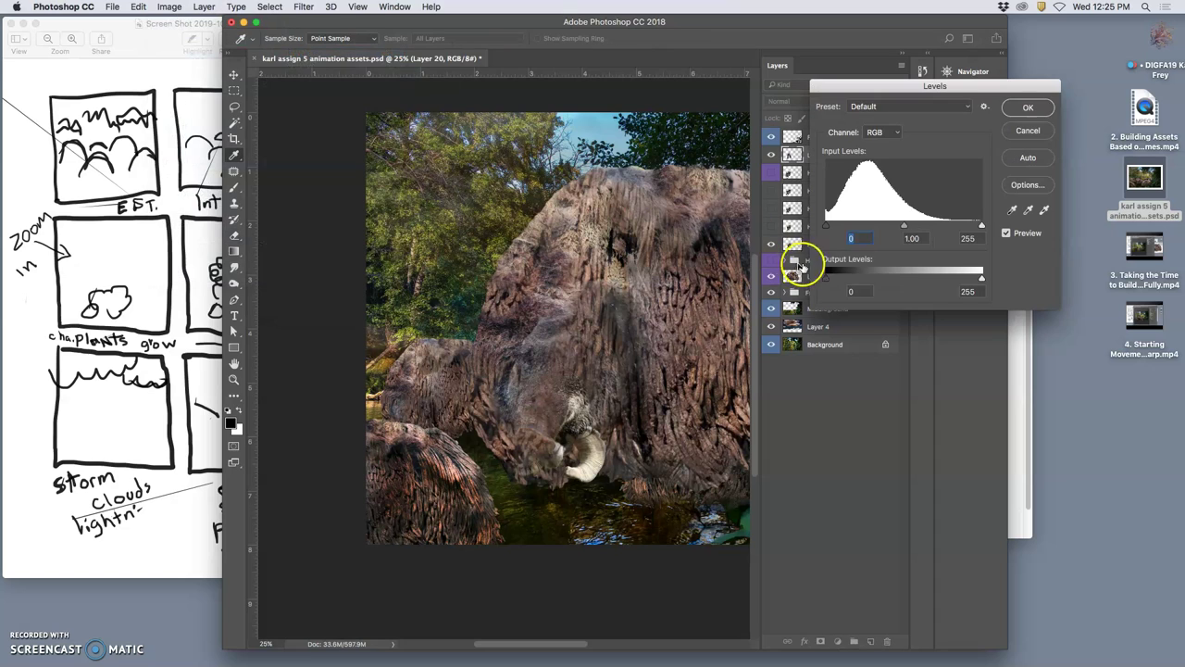
pyautogui.moveTo(826, 226); pyautogui.dragTo(843, 223)
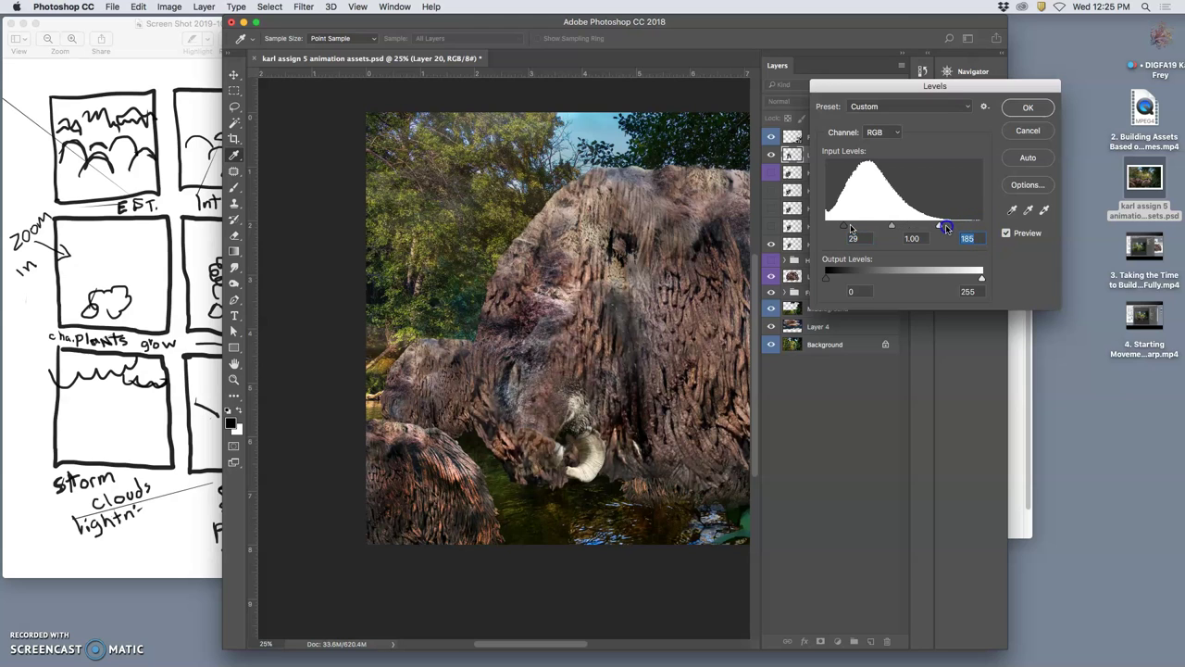
pyautogui.moveTo(852, 226); pyautogui.dragTo(854, 226)
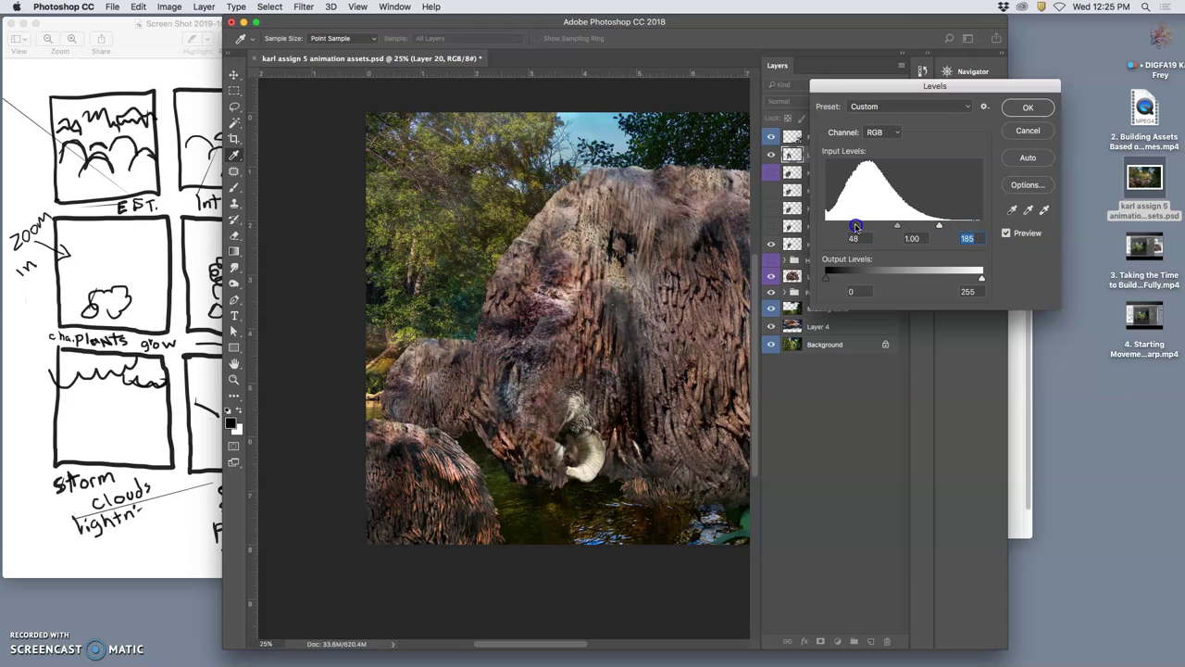
pyautogui.moveTo(901, 227); pyautogui.dragTo(886, 227)
pyautogui.click(1028, 109)
pyautogui.press('e')
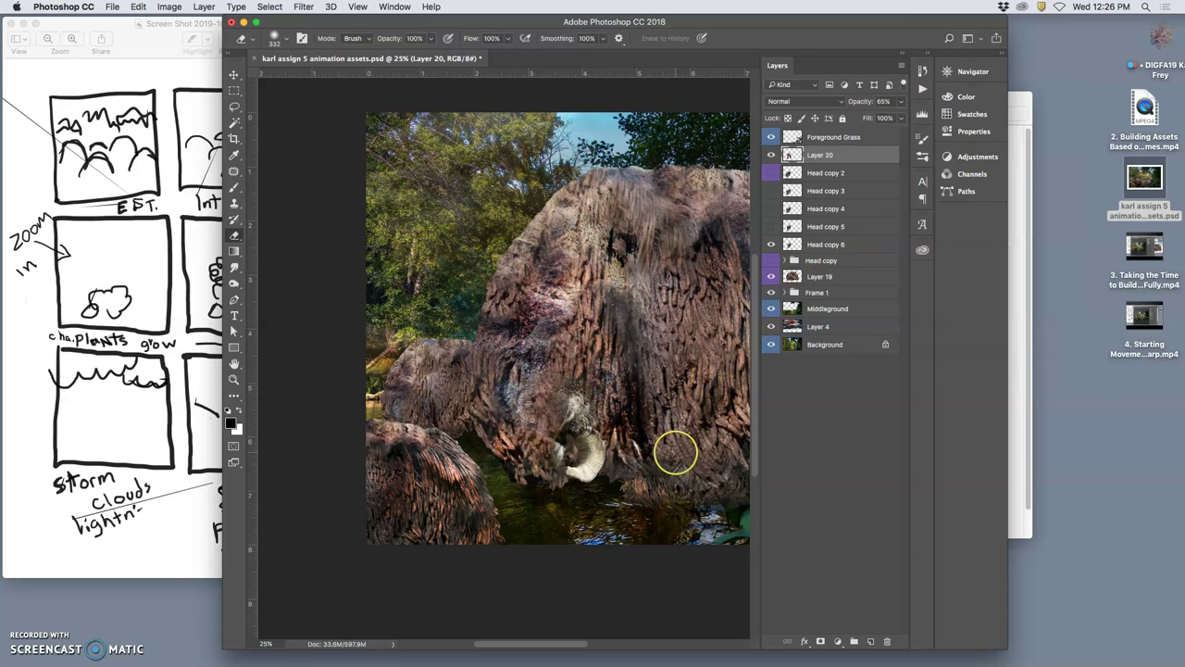
# - Darken the creature's tusk on Head copy 6 using the Burn tool with the Midtones range at 8% exposure
pyautogui.press('super+minus')
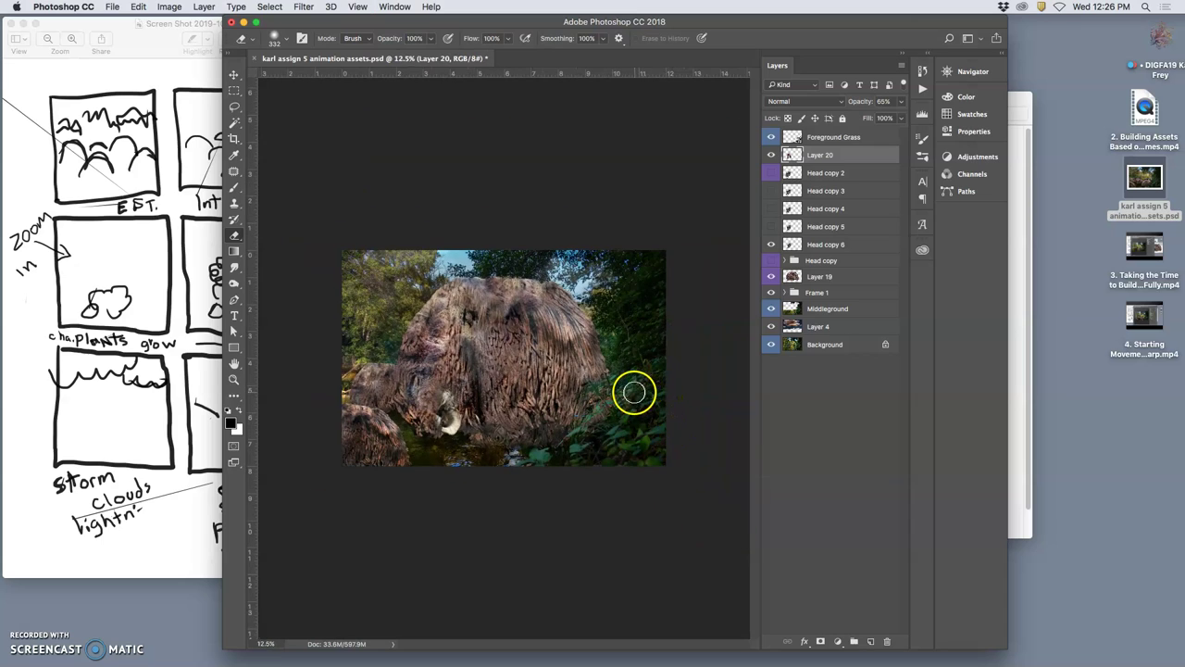
pyautogui.press('super+plus')
pyautogui.hscroll(-2, 568, 397)
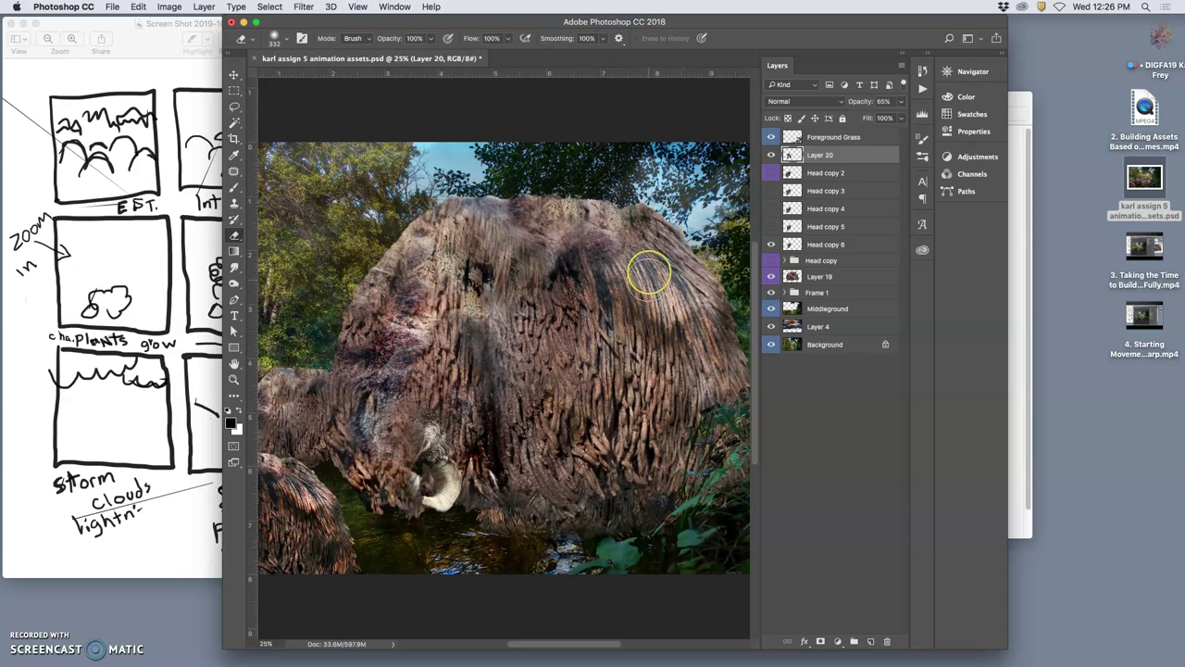
pyautogui.click(812, 246)
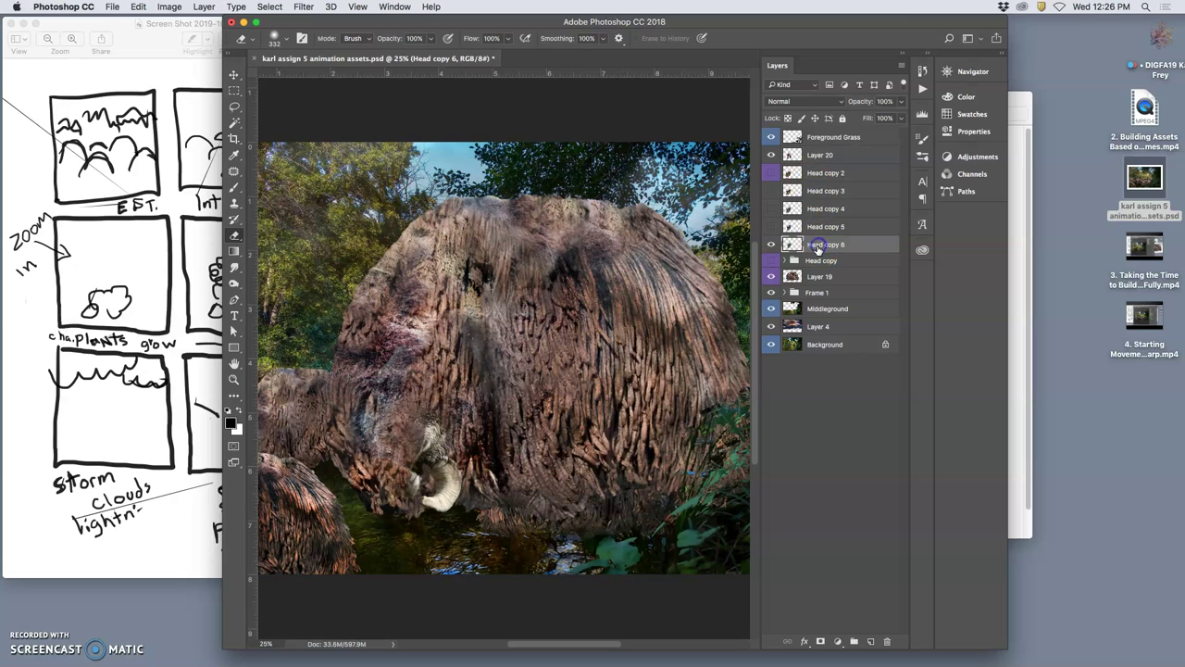
pyautogui.click(233, 282)
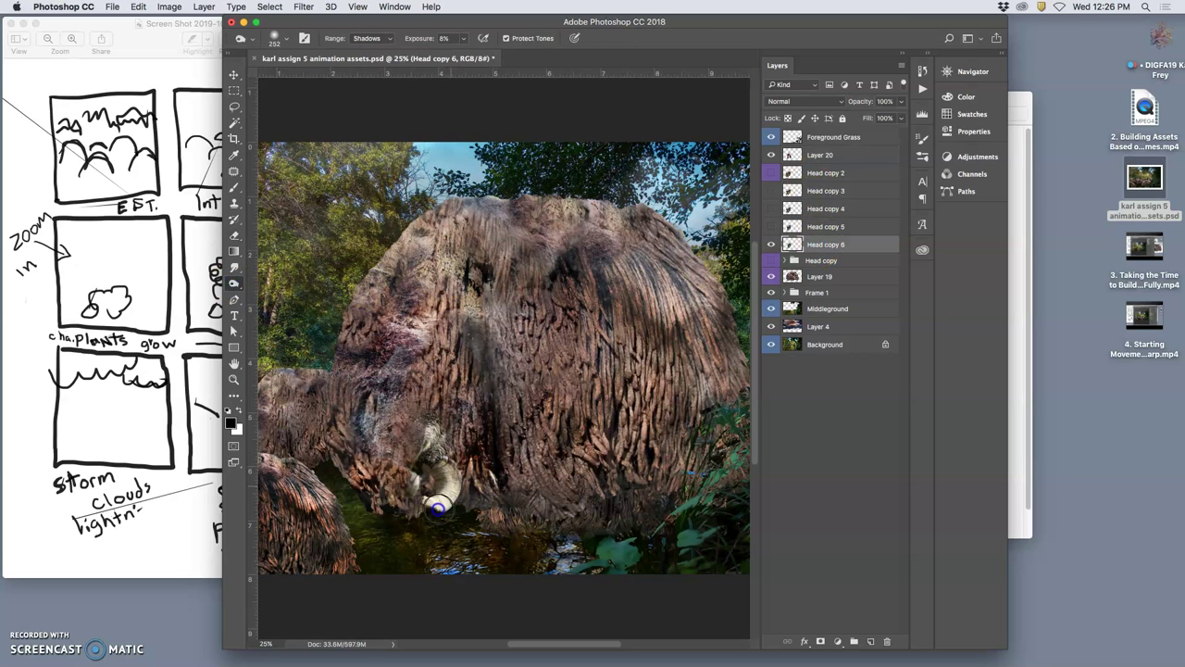
pyautogui.click(371, 39)
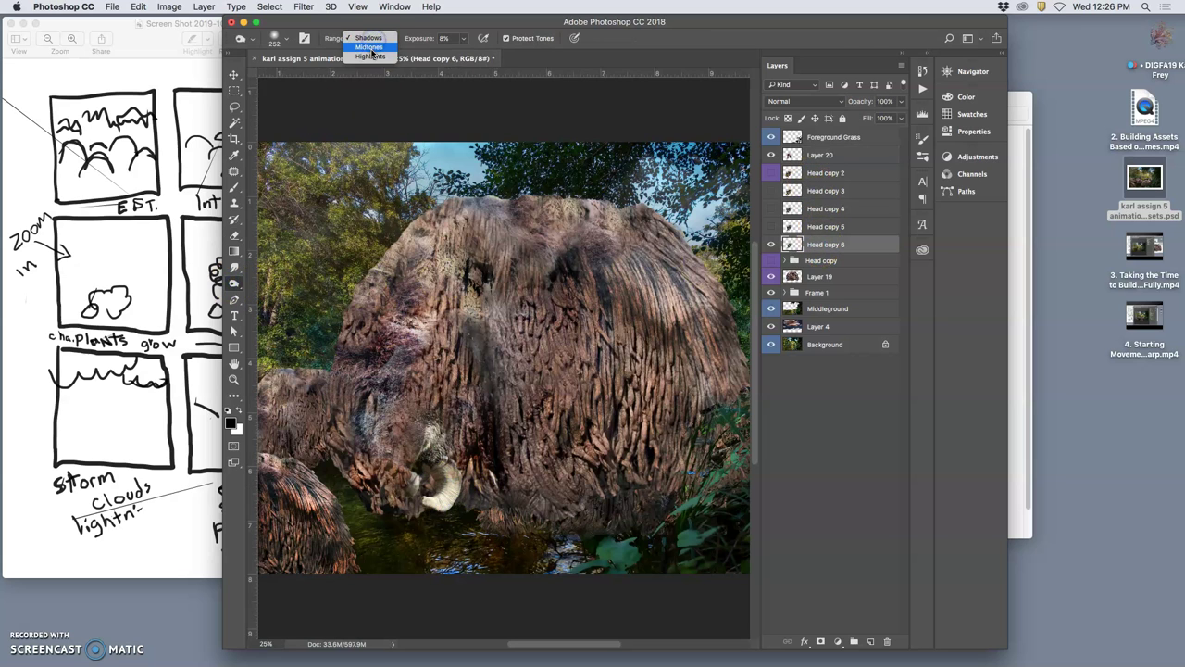
pyautogui.click(371, 48)
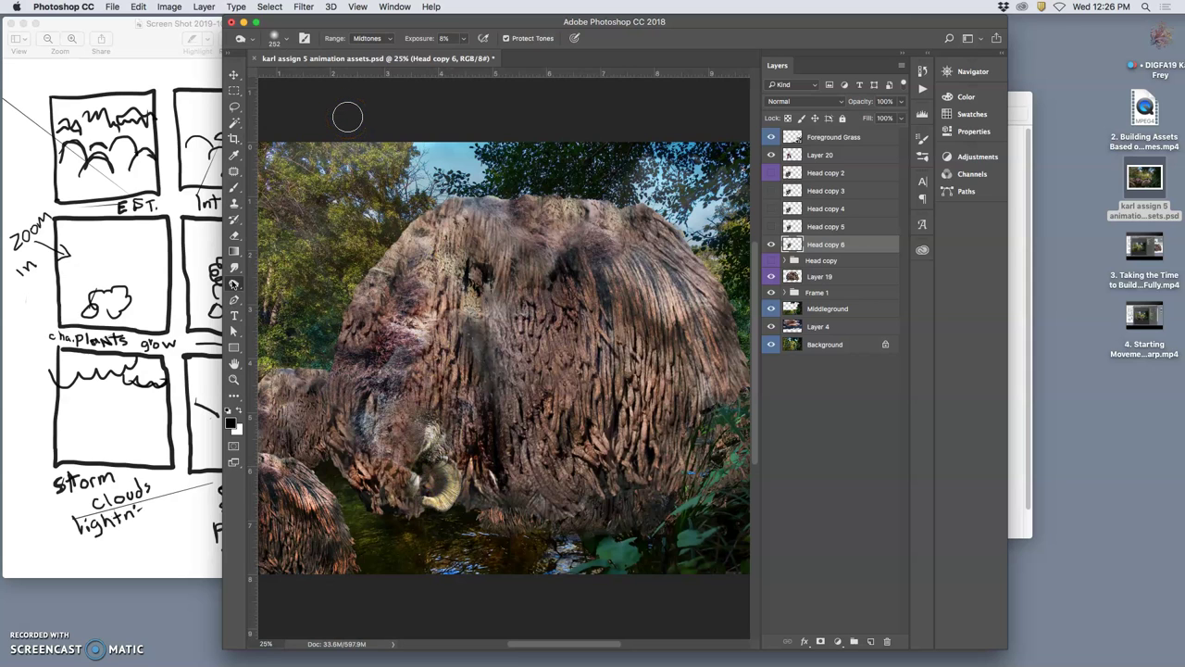
# - Desaturate the tusk on Head copy 6 using the Sponge tool at 27% flow
pyautogui.click(235, 285)
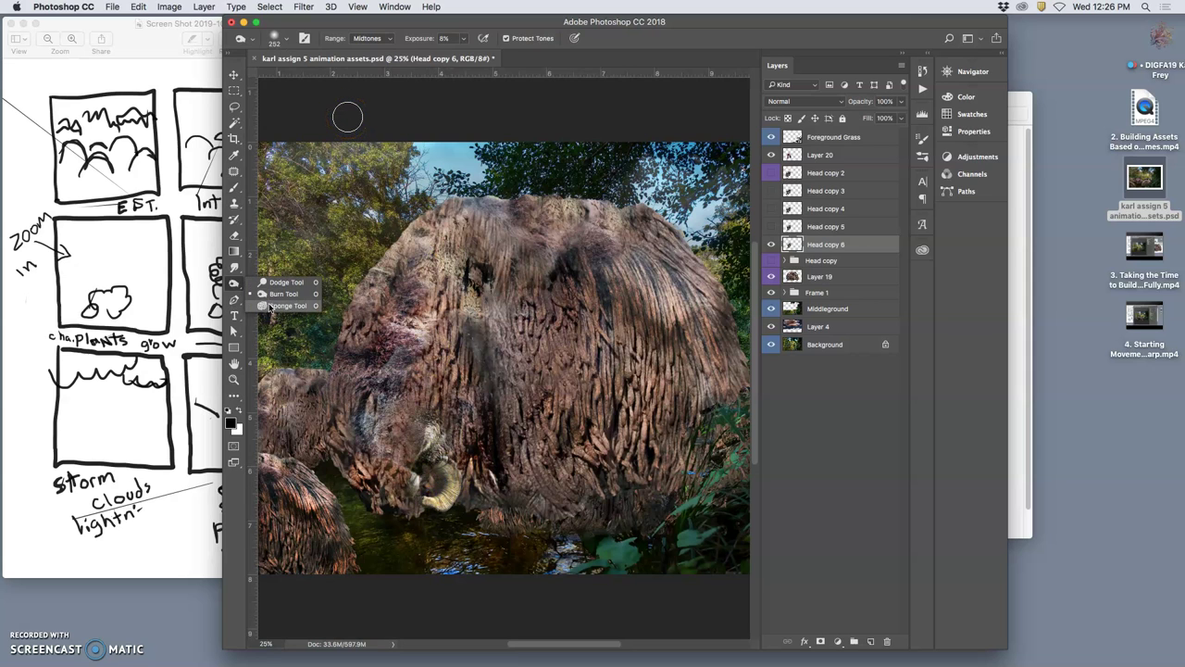
pyautogui.click(285, 306)
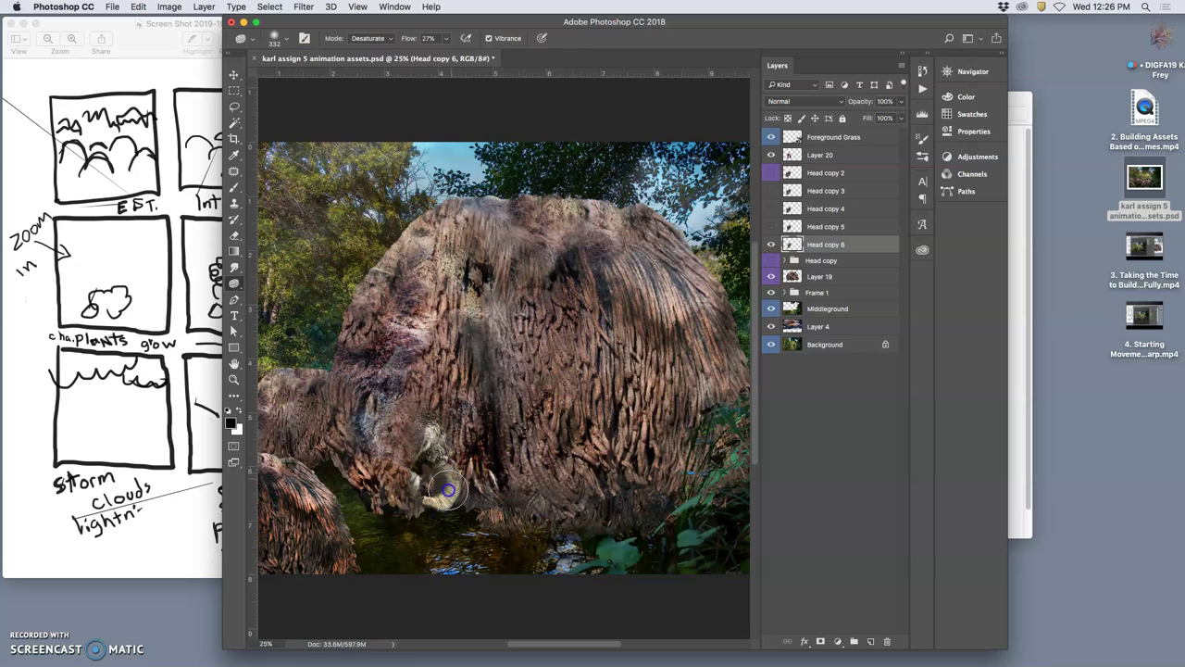
pyautogui.moveTo(441, 505)
pyautogui.mouseDown()
pyautogui.moveTo(449, 464)
pyautogui.moveTo(417, 492)
pyautogui.moveTo(437, 446)
pyautogui.moveTo(465, 454)
pyautogui.mouseUp()
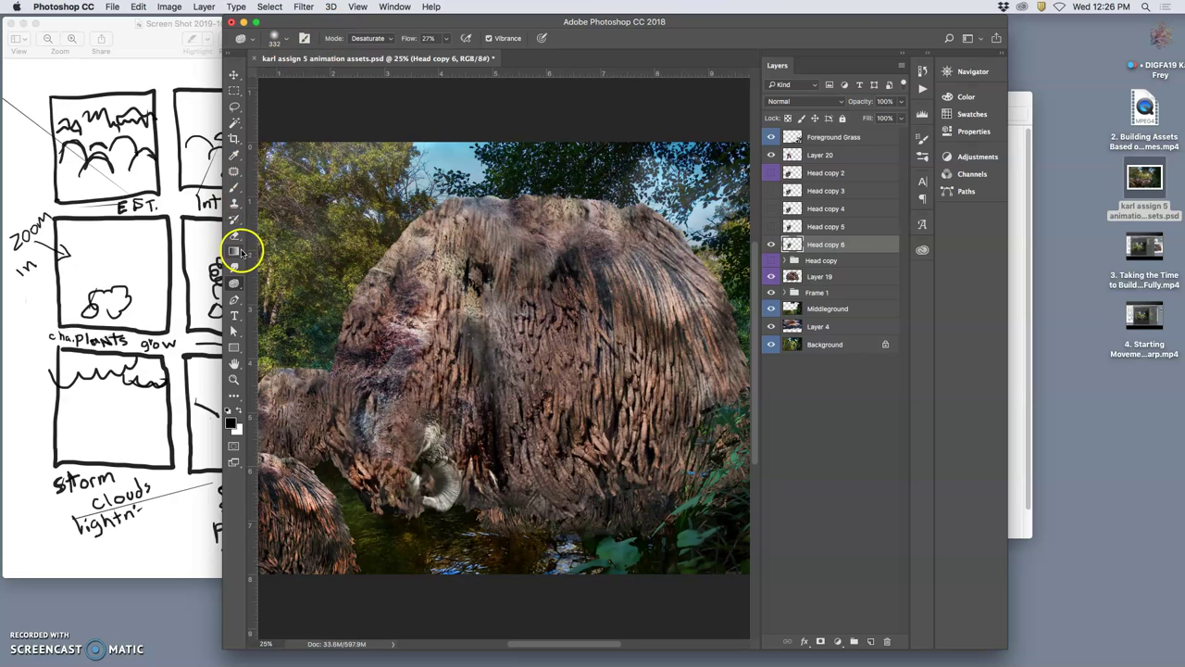
# - Burn the tusk's bright areas on Head copy 6 with the Highlights range at 8% exposure
pyautogui.rightClick(234, 285)
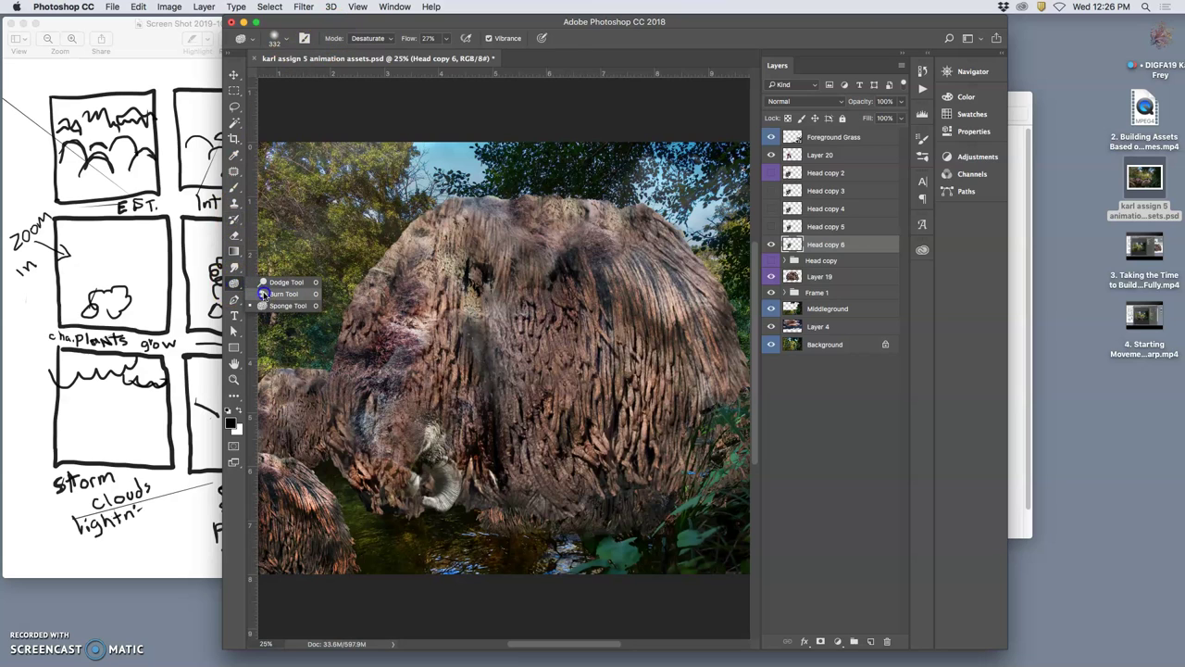
pyautogui.click(278, 283)
pyautogui.click(387, 37)
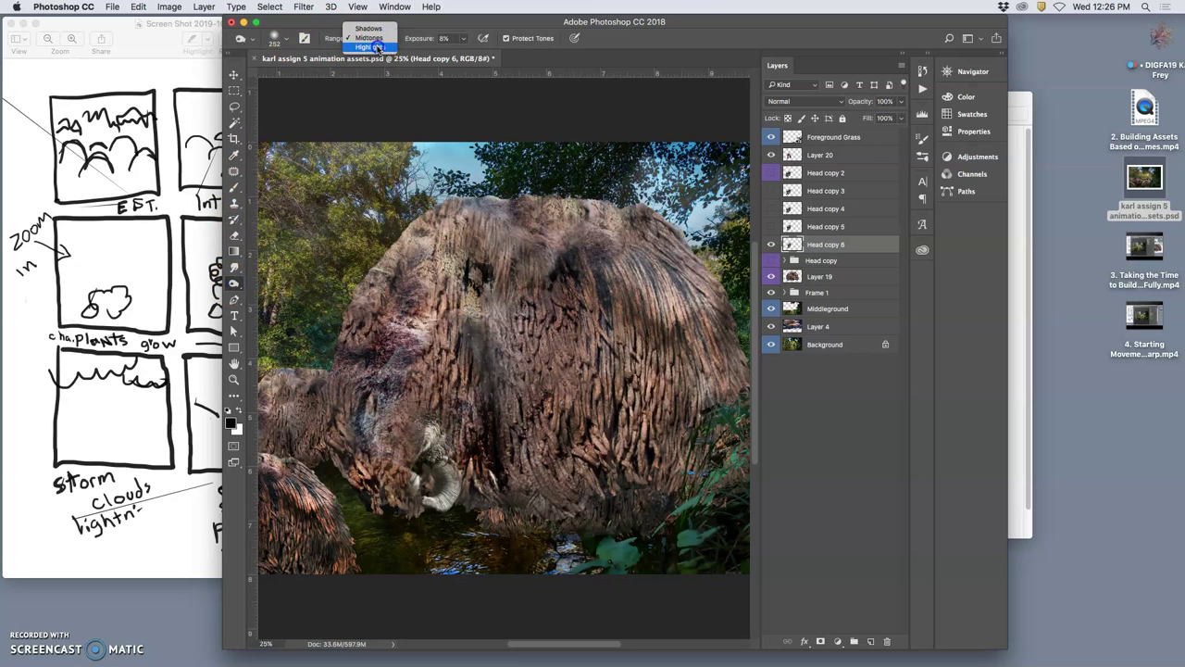
pyautogui.click(374, 47)
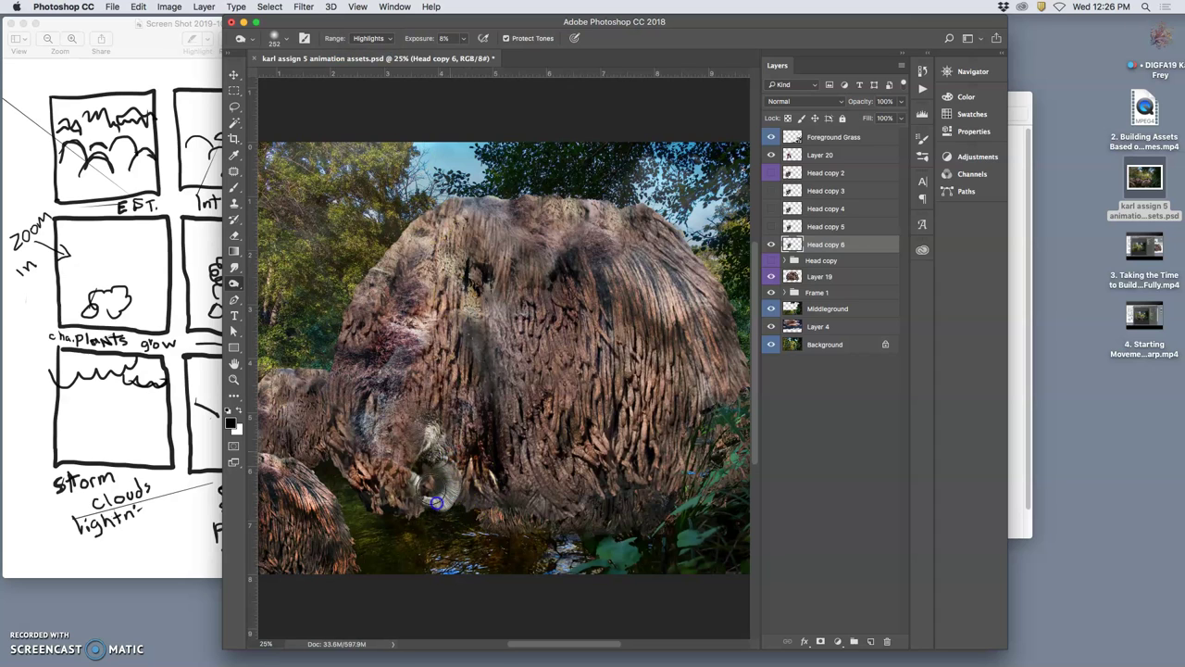
pyautogui.moveTo(437, 468)
pyautogui.mouseDown()
pyautogui.moveTo(431, 509)
pyautogui.moveTo(444, 476)
pyautogui.moveTo(427, 440)
pyautogui.moveTo(399, 479)
pyautogui.moveTo(410, 484)
pyautogui.moveTo(399, 454)
pyautogui.mouseUp()
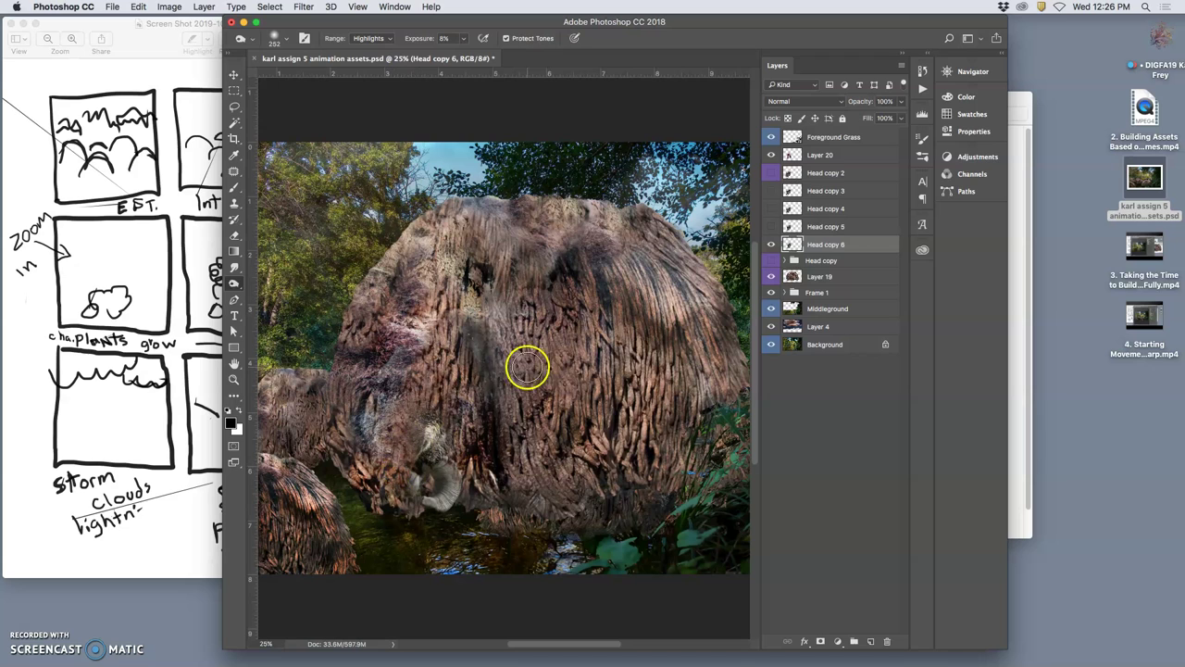
# - Check the fur patch on Layer 20 on and off, duplicate the layer and hide the original
pyautogui.click(816, 155)
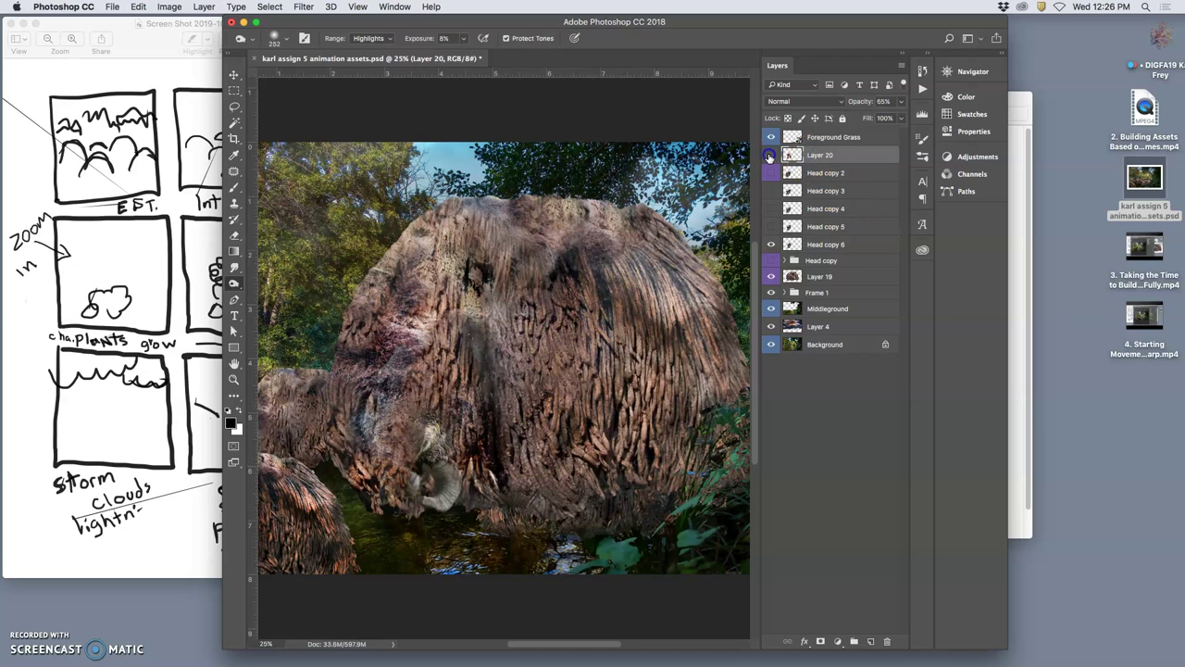
pyautogui.click(768, 156)
pyautogui.click(768, 155)
pyautogui.click(769, 156)
pyautogui.click(768, 156)
pyautogui.click(822, 157)
pyautogui.press('super+j')
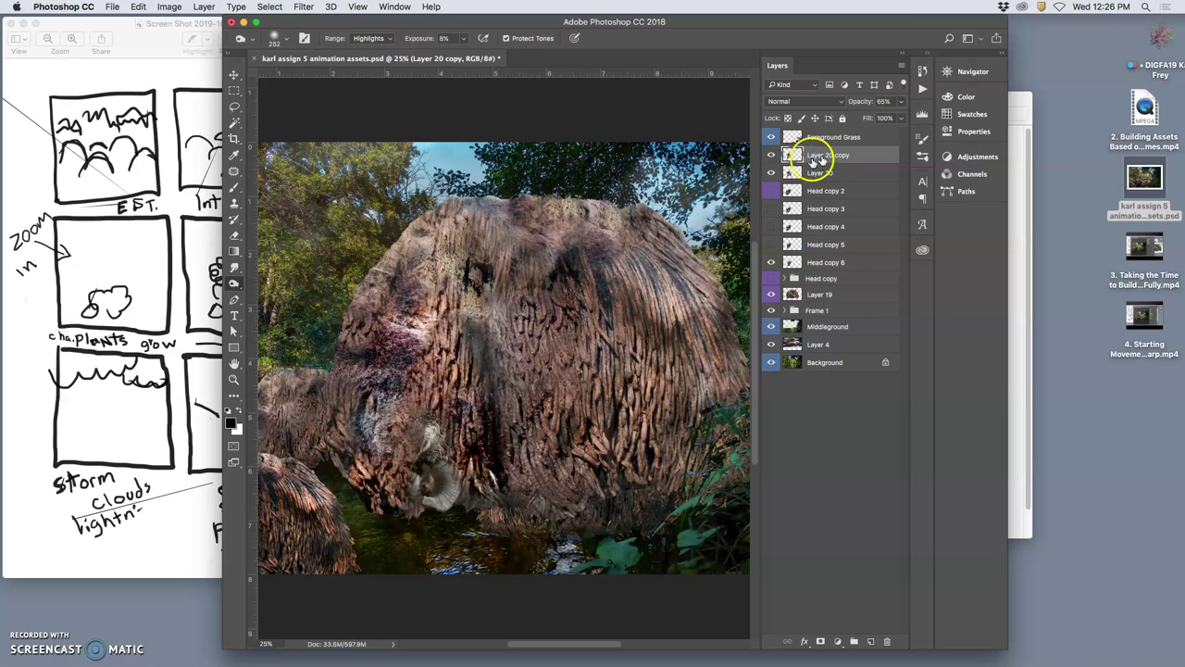
pyautogui.click(772, 173)
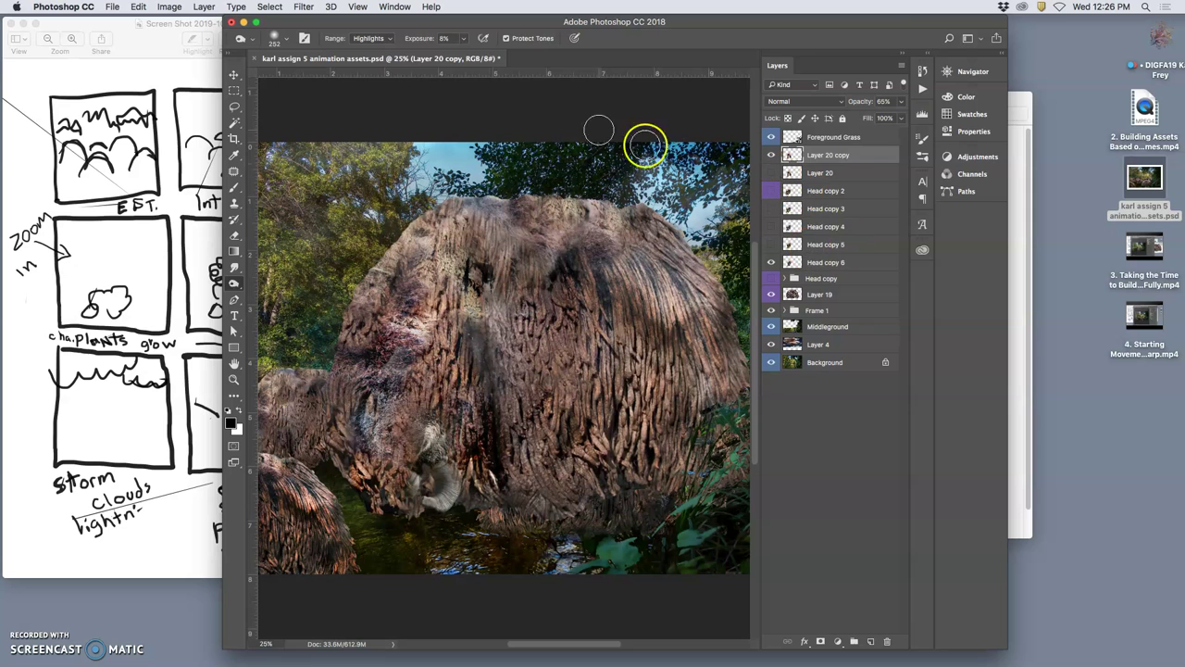
# - Puppet Warp Layer 20 copy, pinning the fur patch and pulling its left flap outward to open a gap over the face
pyautogui.click(143, 6)
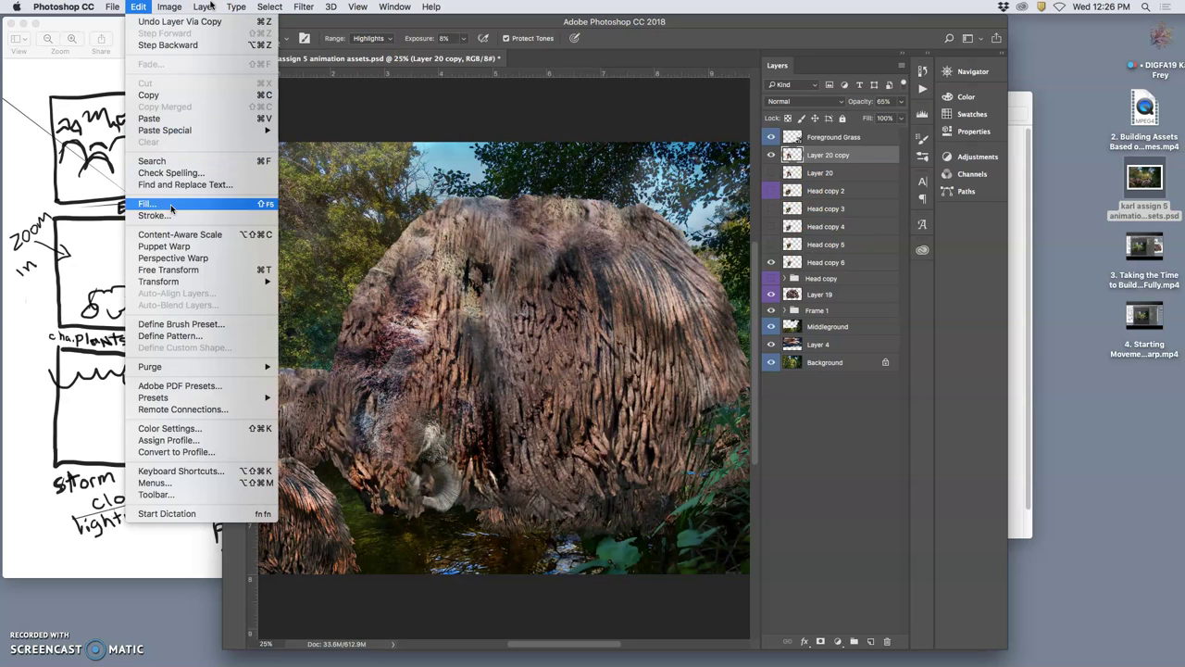
pyautogui.click(172, 247)
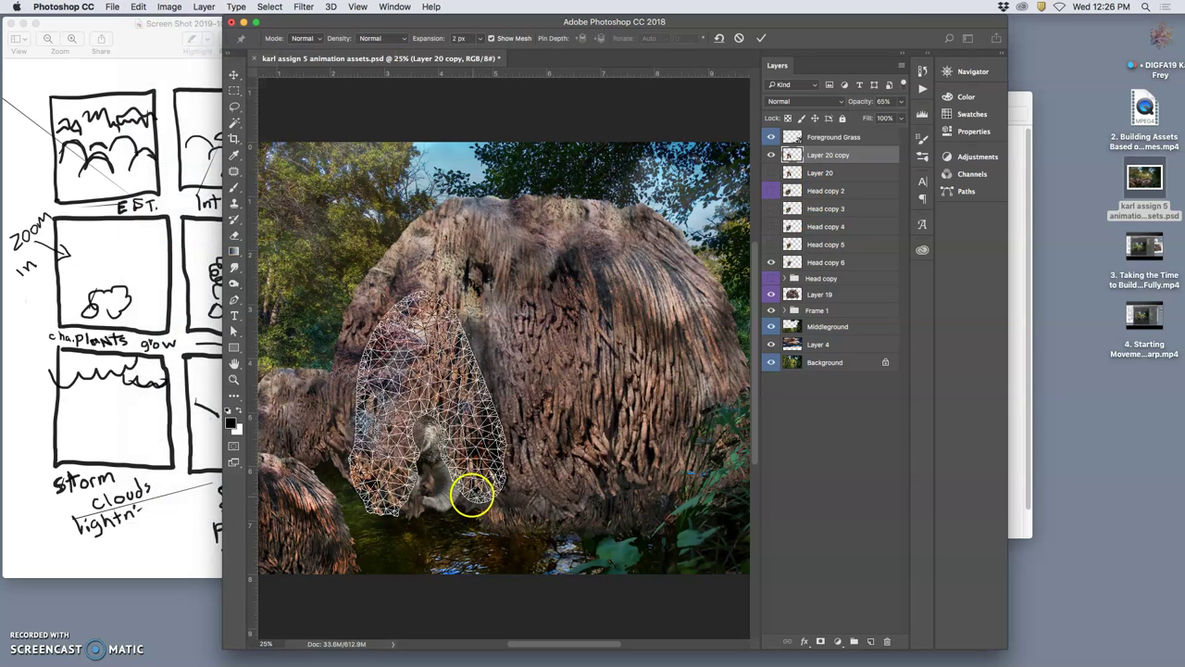
pyautogui.click(383, 347)
pyautogui.click(430, 304)
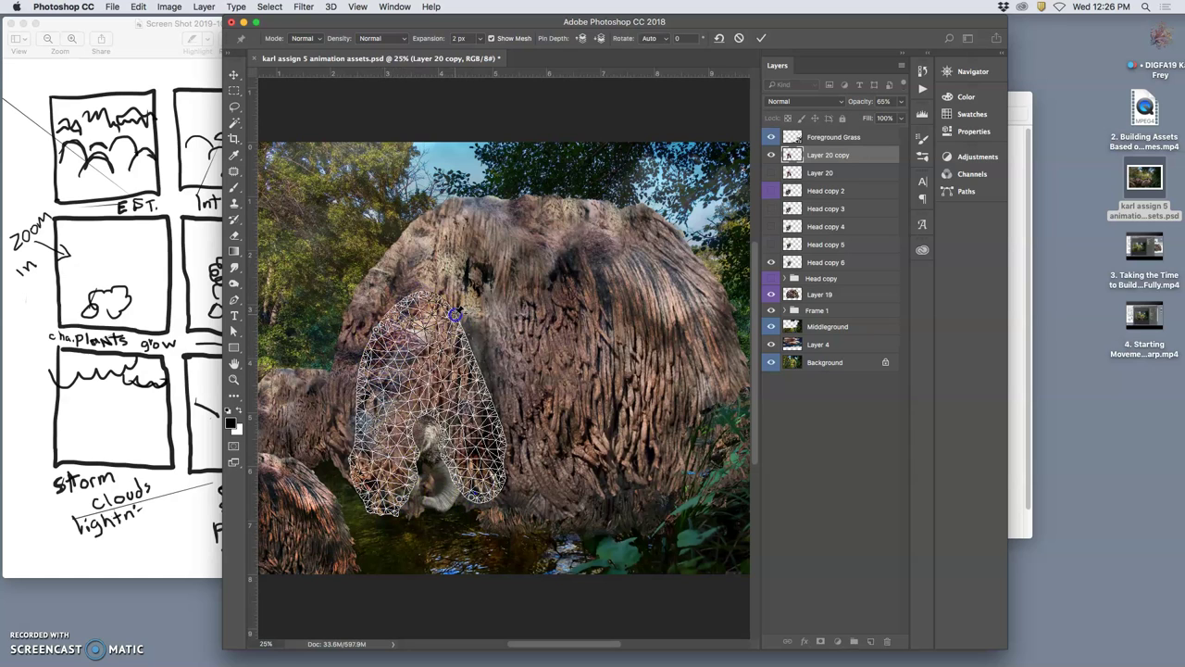
pyautogui.moveTo(415, 472); pyautogui.dragTo(391, 499)
pyautogui.moveTo(402, 418); pyautogui.dragTo(415, 389)
pyautogui.click(452, 439)
pyautogui.moveTo(437, 428); pyautogui.dragTo(394, 412)
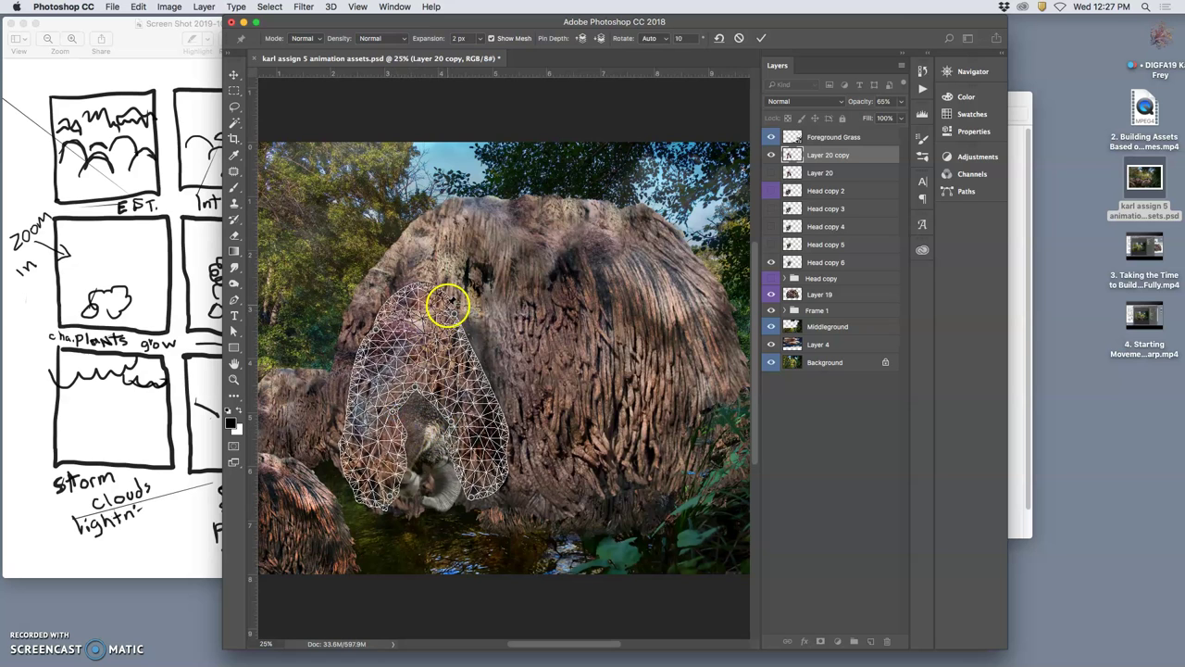
# - Widen the fur opening by pulling the patch's upper right edge and left flap farther outward, and commit the warp
pyautogui.moveTo(448, 306); pyautogui.dragTo(482, 358)
pyautogui.click(411, 389)
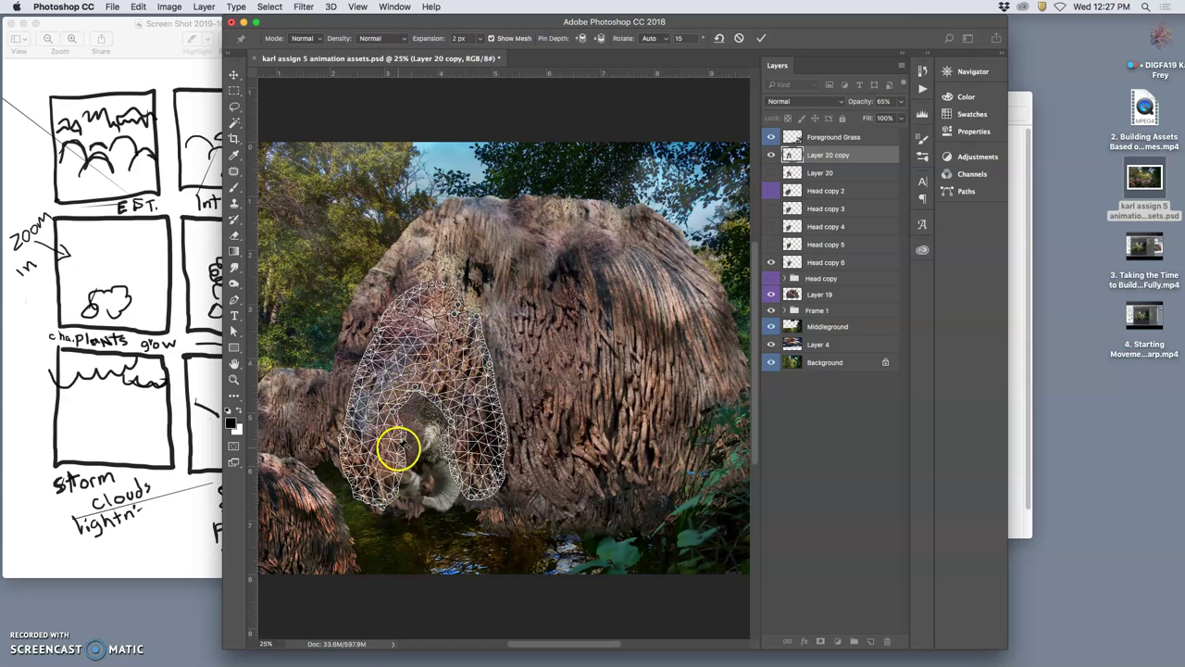
pyautogui.moveTo(398, 449); pyautogui.dragTo(379, 496)
pyautogui.moveTo(357, 387)
pyautogui.mouseDown()
pyautogui.moveTo(352, 376)
pyautogui.moveTo(408, 379)
pyautogui.moveTo(362, 375)
pyautogui.mouseUp()
pyautogui.moveTo(393, 413); pyautogui.dragTo(384, 403)
pyautogui.moveTo(388, 457); pyautogui.dragTo(372, 455)
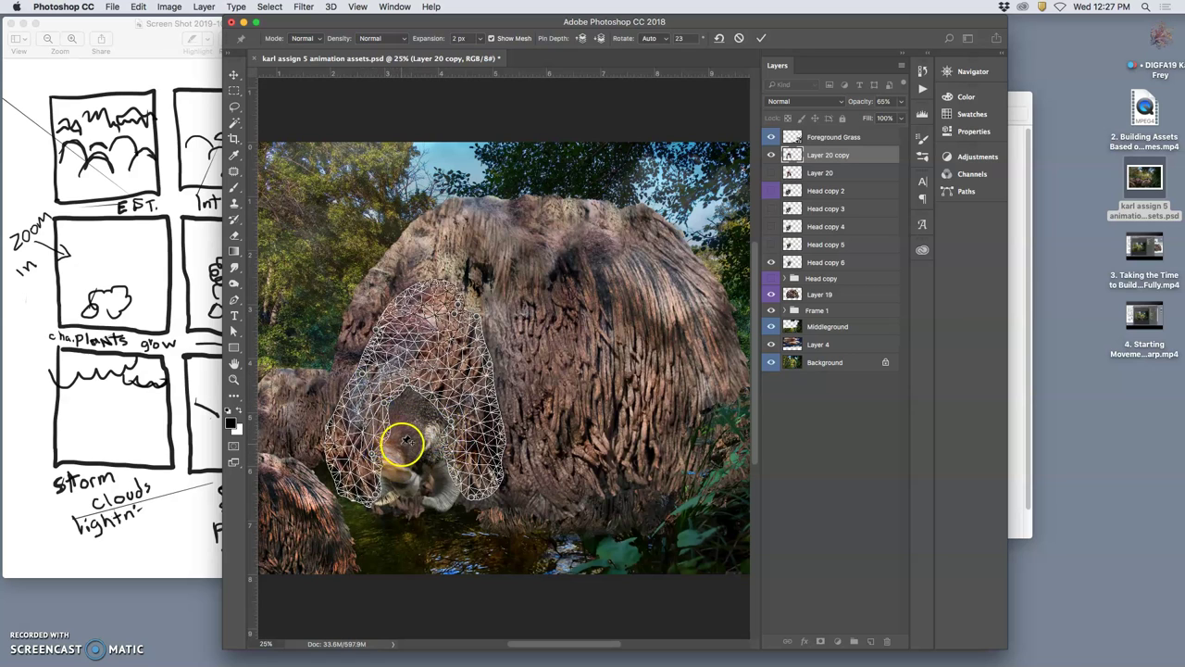
pyautogui.press('Return')
pyautogui.press('o')
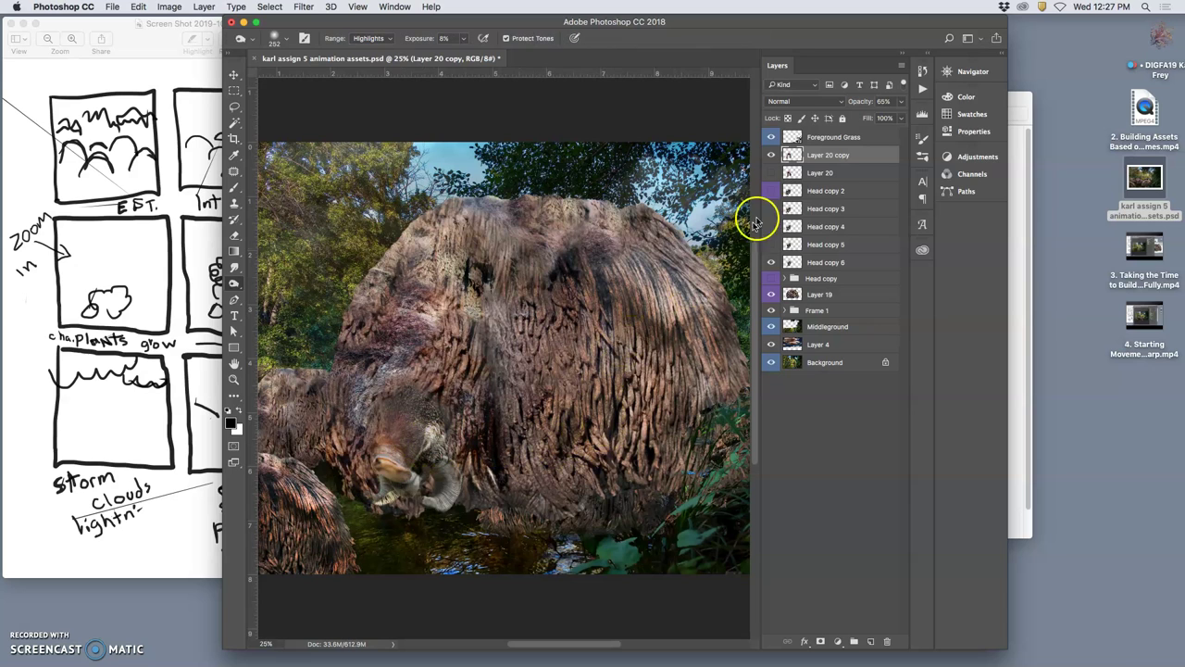
# - Compare the two fur layers, leave Layer 20 copy shown with Layer 20 hidden, and replace Head copy 6 with Head copy 5
pyautogui.click(770, 154)
pyautogui.click(771, 156)
pyautogui.click(770, 173)
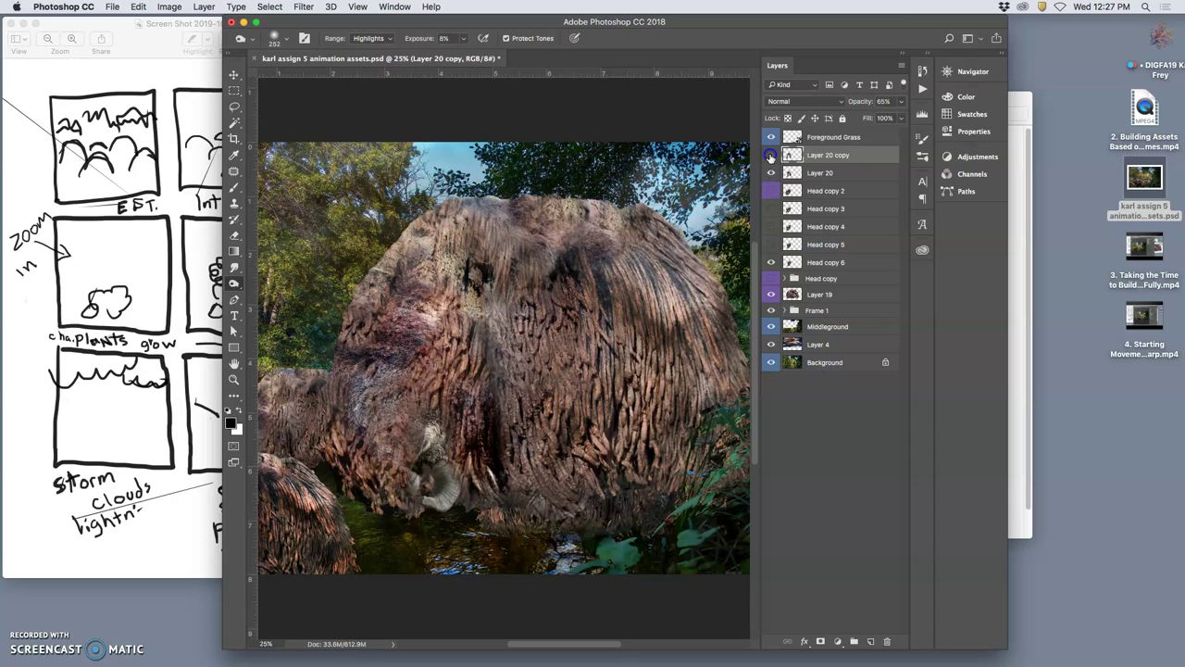
pyautogui.click(770, 155)
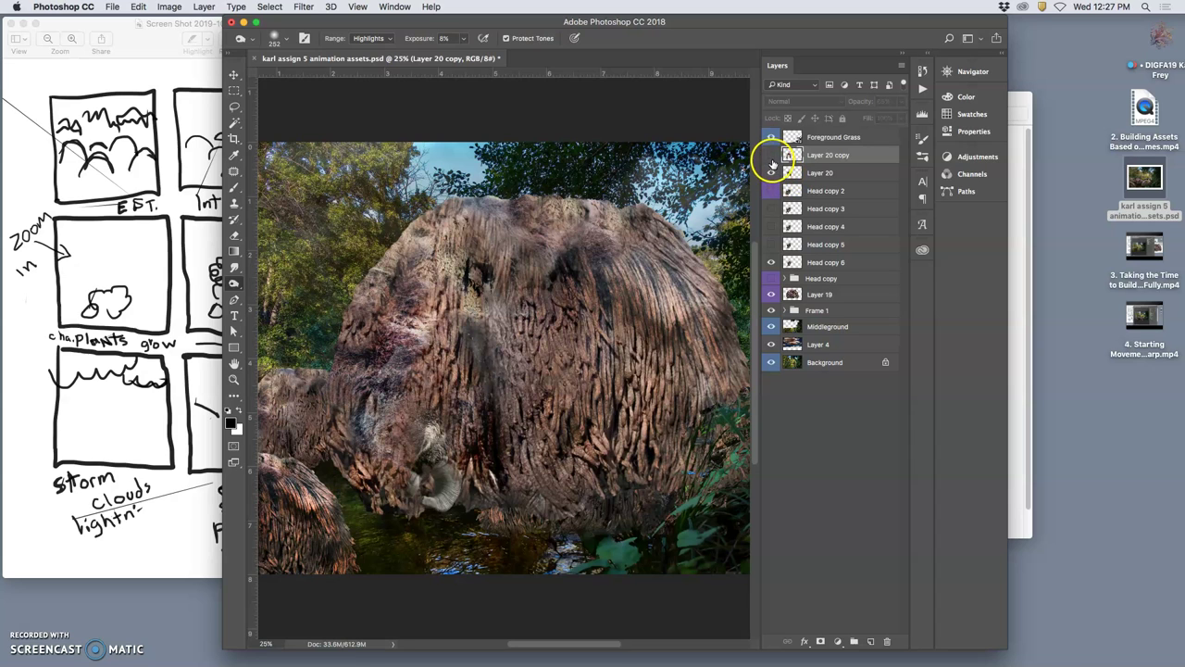
pyautogui.click(771, 157)
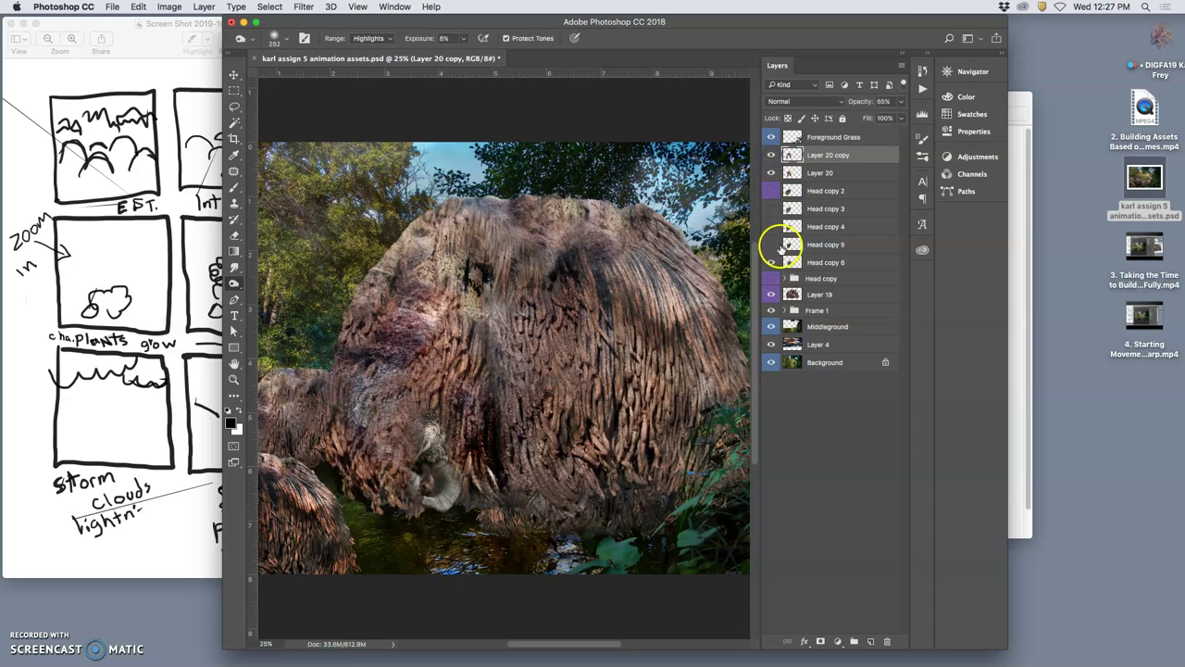
pyautogui.click(771, 246)
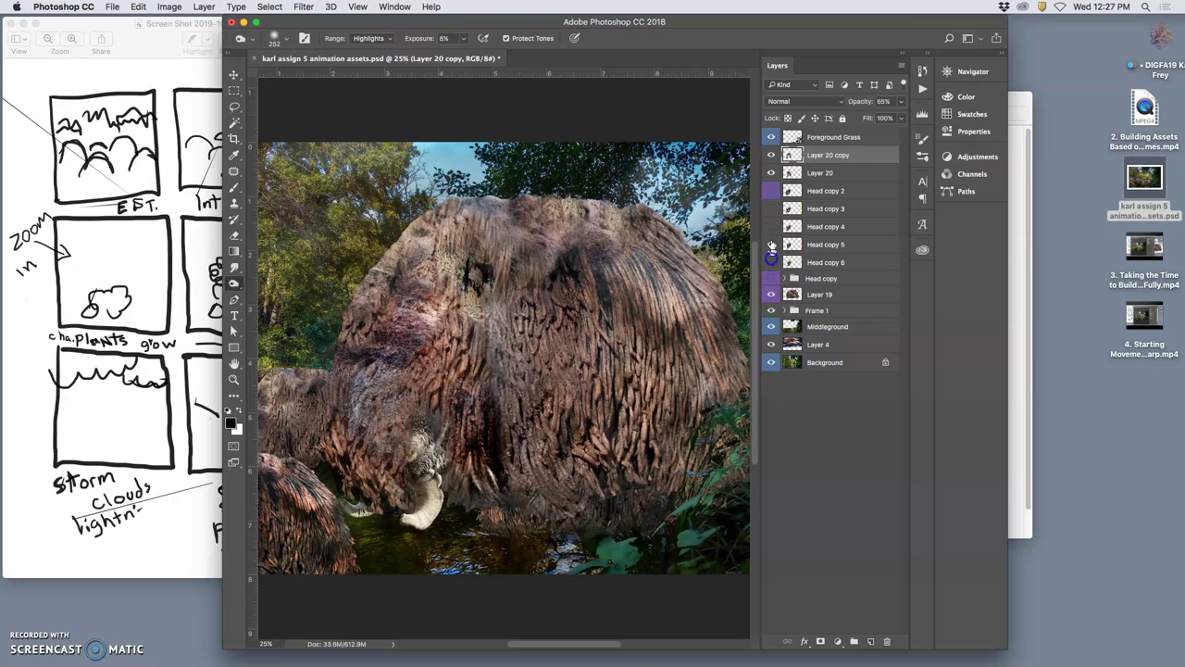
pyautogui.click(771, 174)
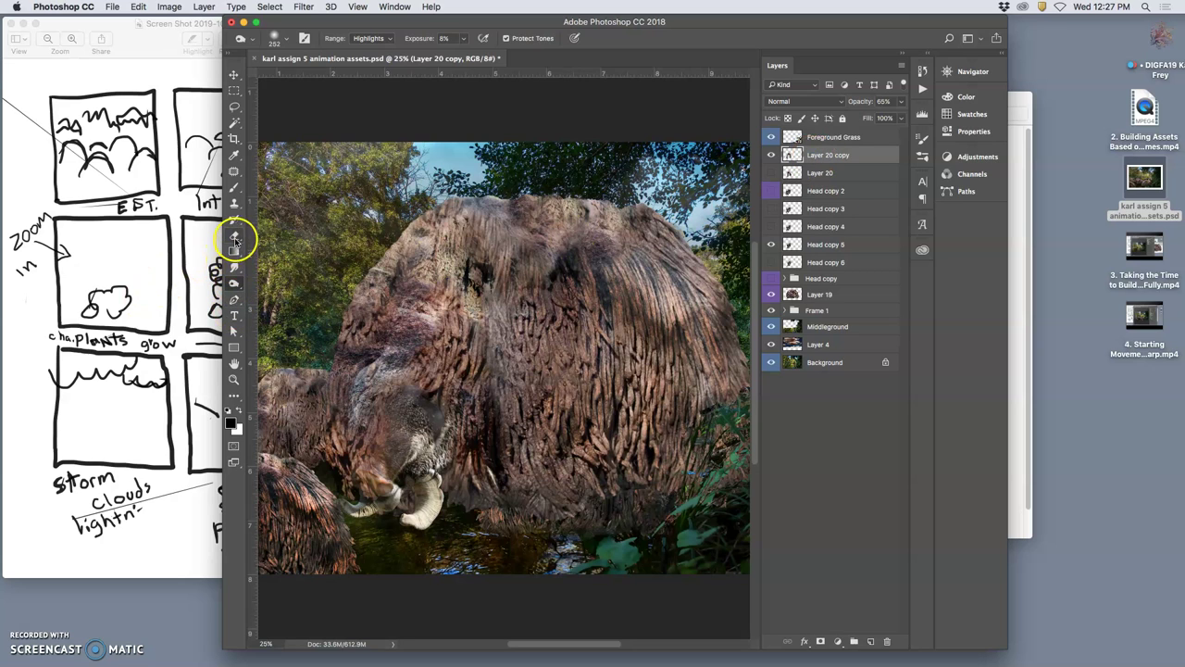
# - Erase the fur covering the snout on Layer 20 copy and check the layer on and off
pyautogui.click(234, 235)
pyautogui.moveTo(381, 485); pyautogui.dragTo(379, 478)
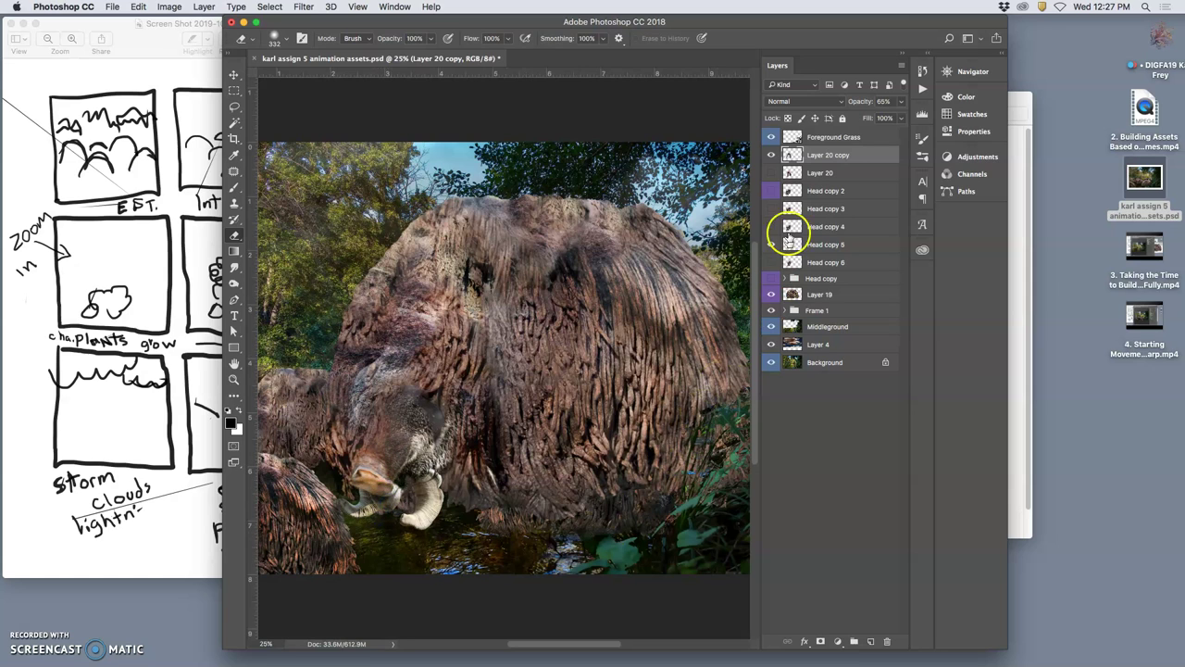
pyautogui.click(773, 155)
pyautogui.click(773, 156)
pyautogui.click(773, 155)
pyautogui.click(773, 155)
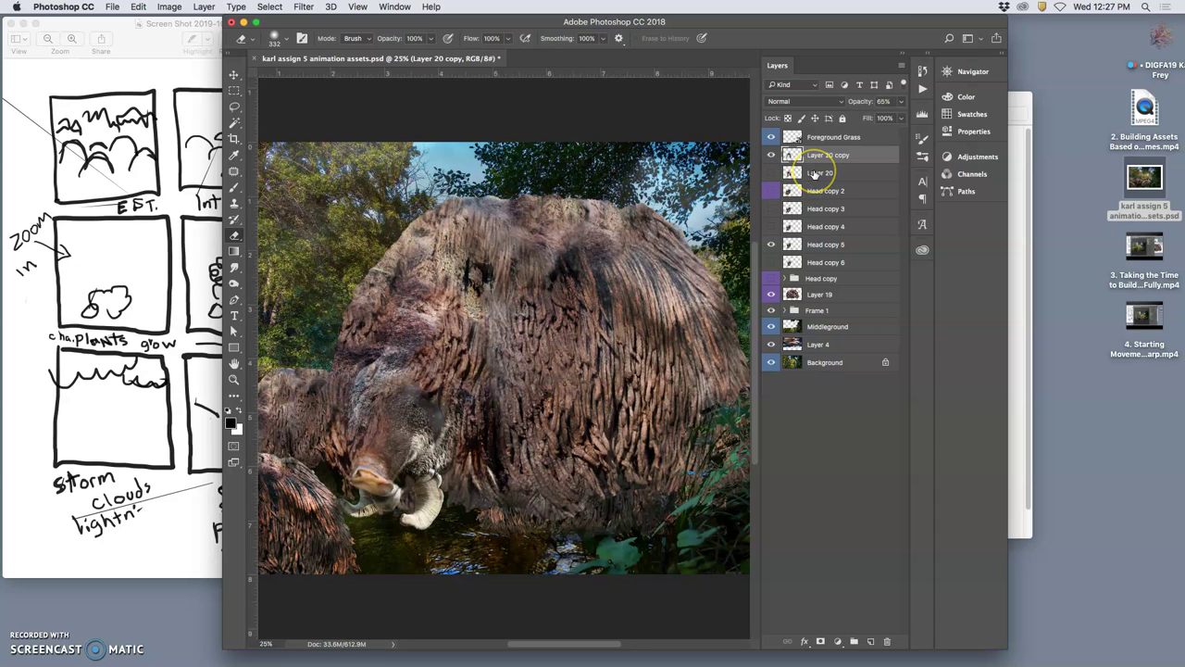
# - Duplicate Layer 20 copy, hide the source layer, and show Head copy 4 instead of Head copy 5
pyautogui.press('super+j')
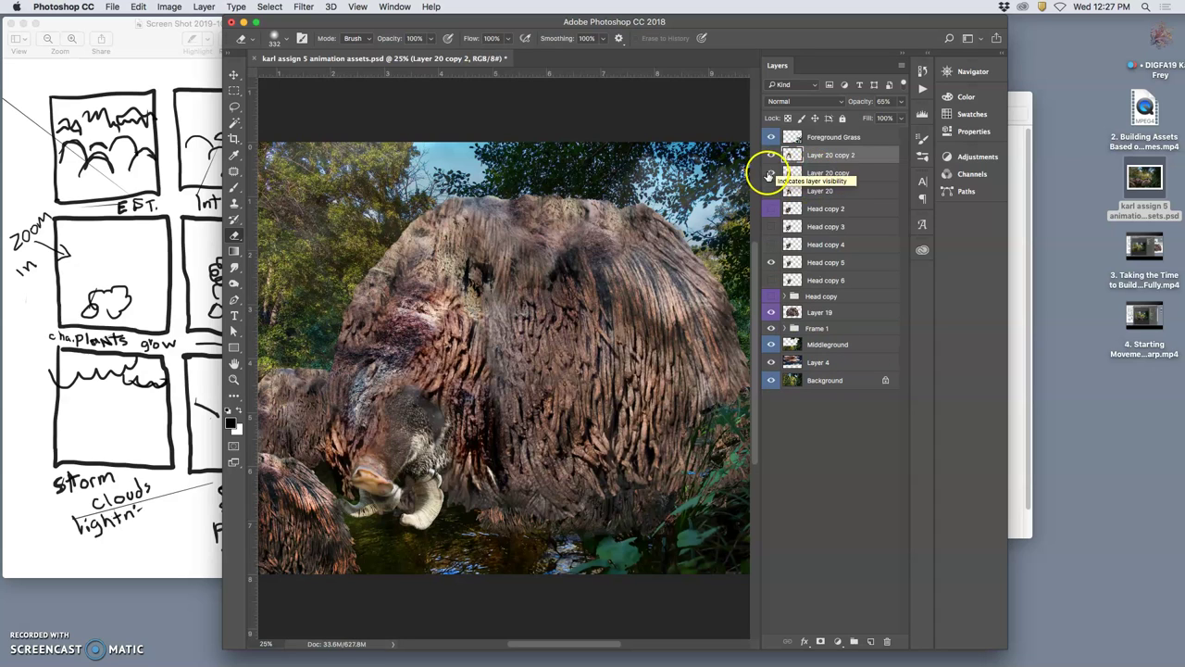
pyautogui.click(771, 172)
pyautogui.click(813, 157)
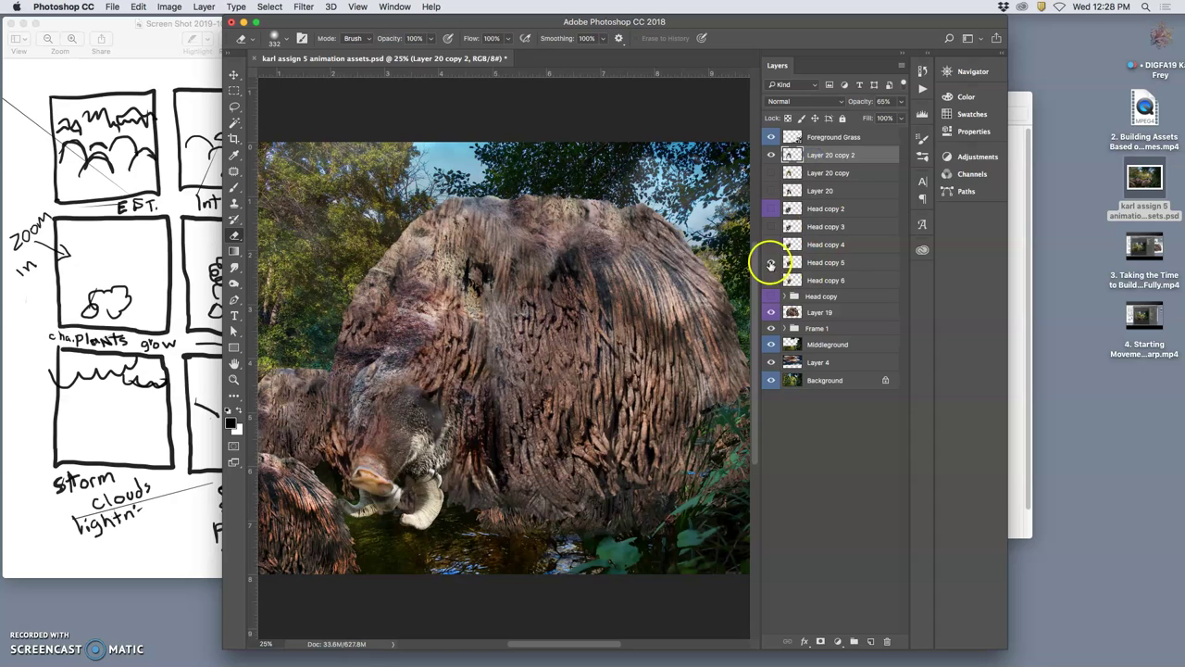
pyautogui.click(771, 245)
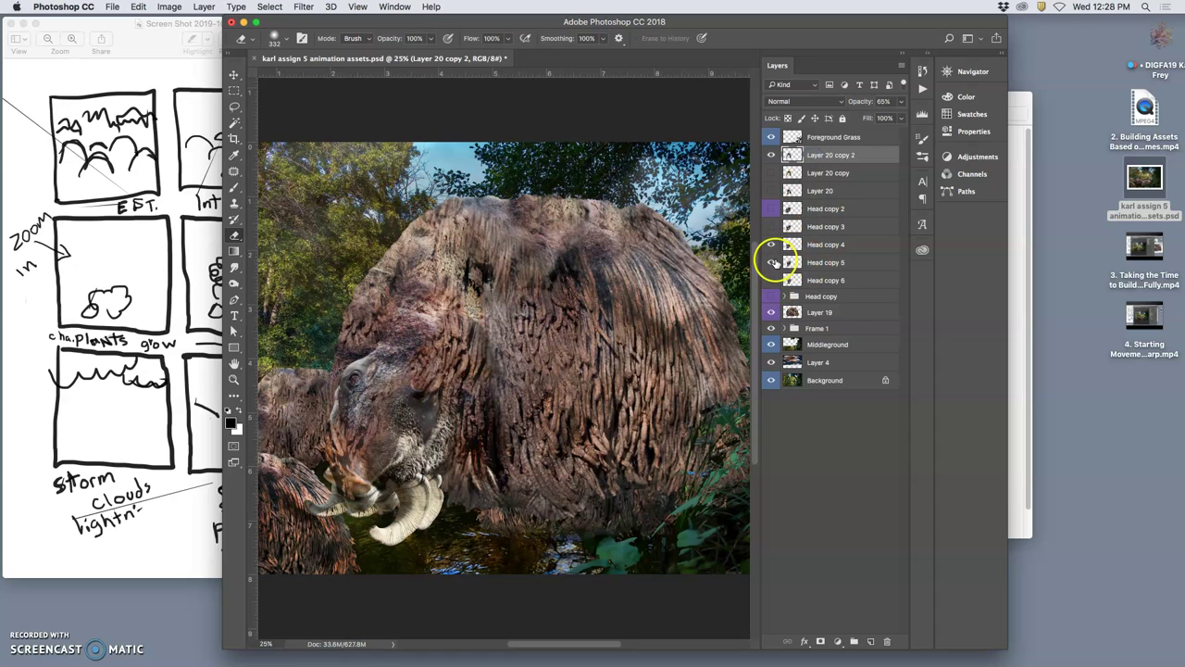
pyautogui.click(772, 263)
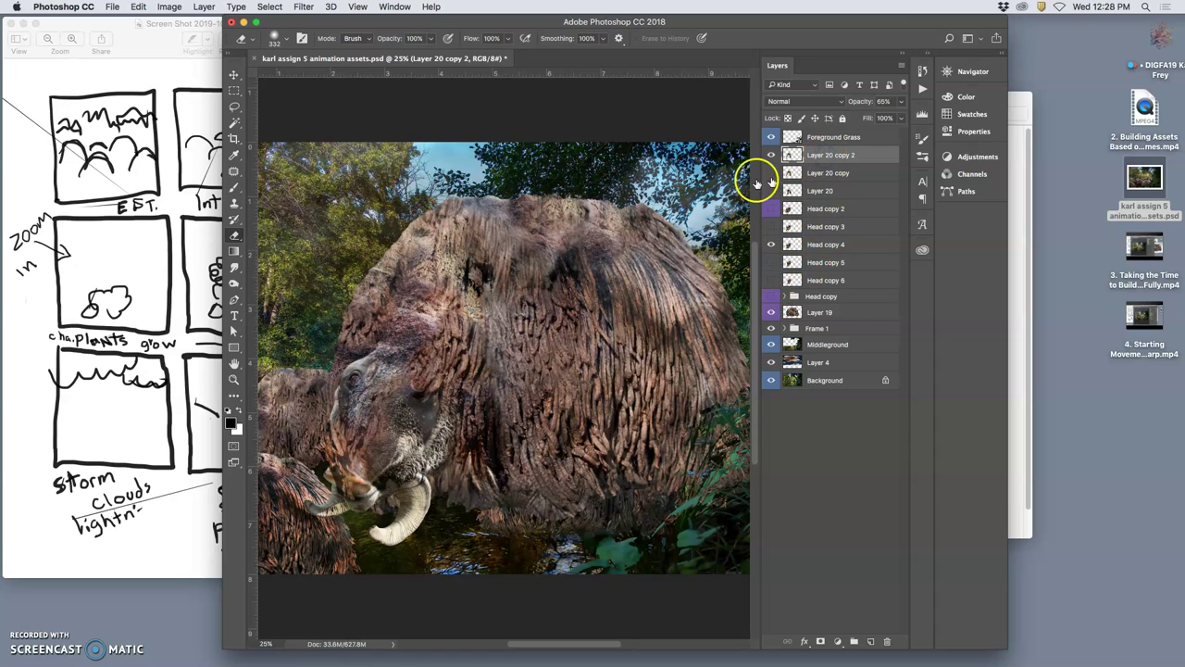
# - Puppet Warp Layer 20 copy 2, shifting the fur patch up and left and pulling its right edge outward
pyautogui.click(140, 7)
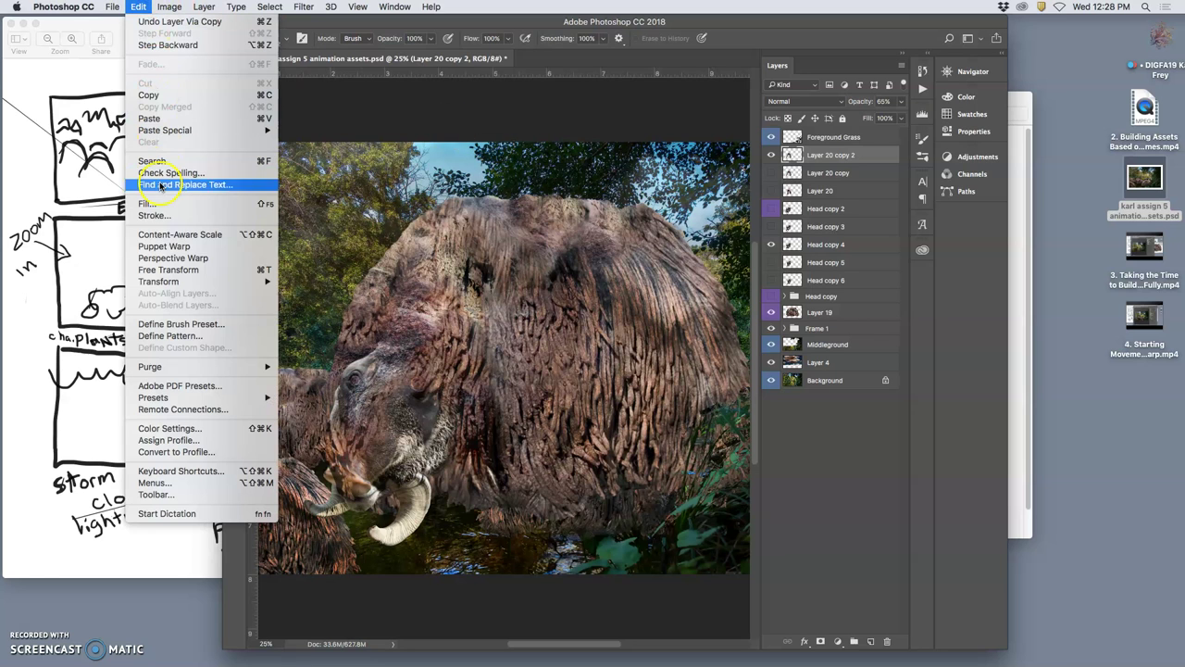
pyautogui.click(368, 349)
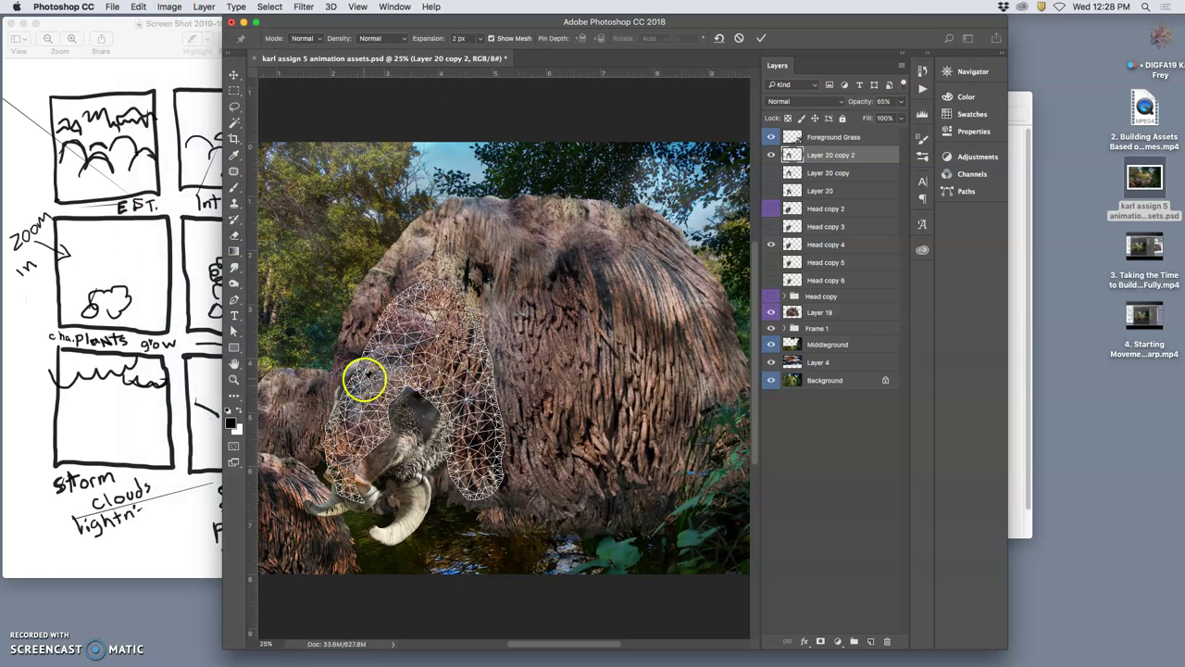
pyautogui.moveTo(357, 374); pyautogui.dragTo(346, 366)
pyautogui.click(456, 311)
pyautogui.click(471, 343)
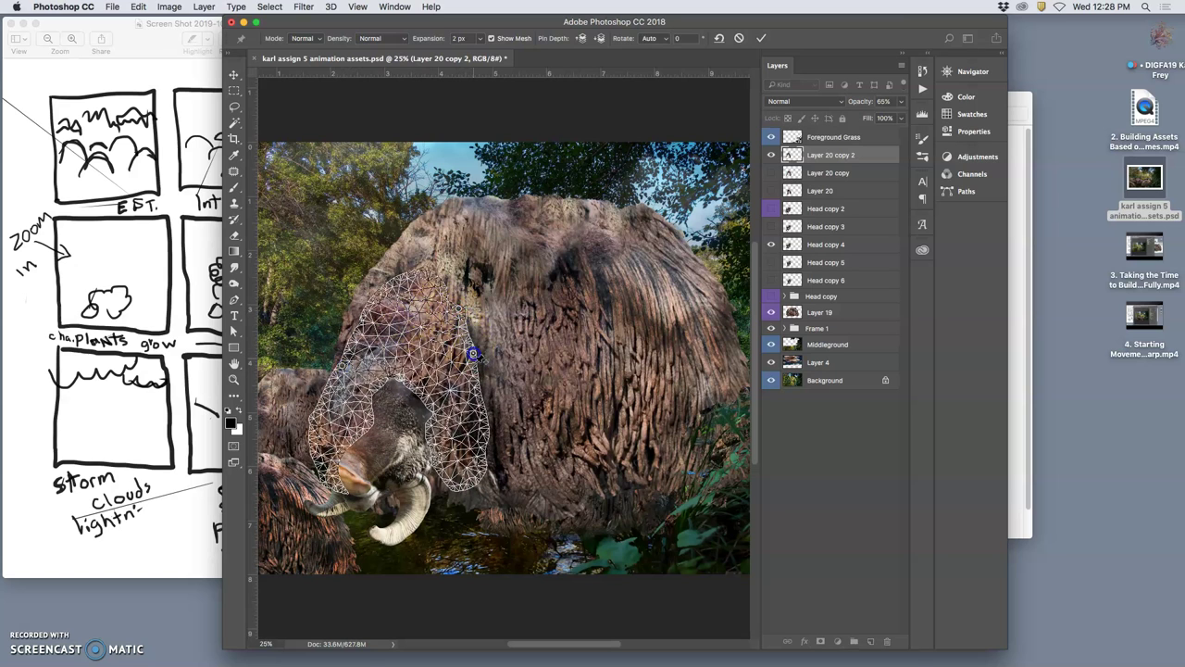
pyautogui.click(481, 421)
pyautogui.click(476, 375)
pyautogui.moveTo(484, 354)
pyautogui.mouseDown()
pyautogui.moveTo(502, 330)
pyautogui.moveTo(491, 357)
pyautogui.mouseUp()
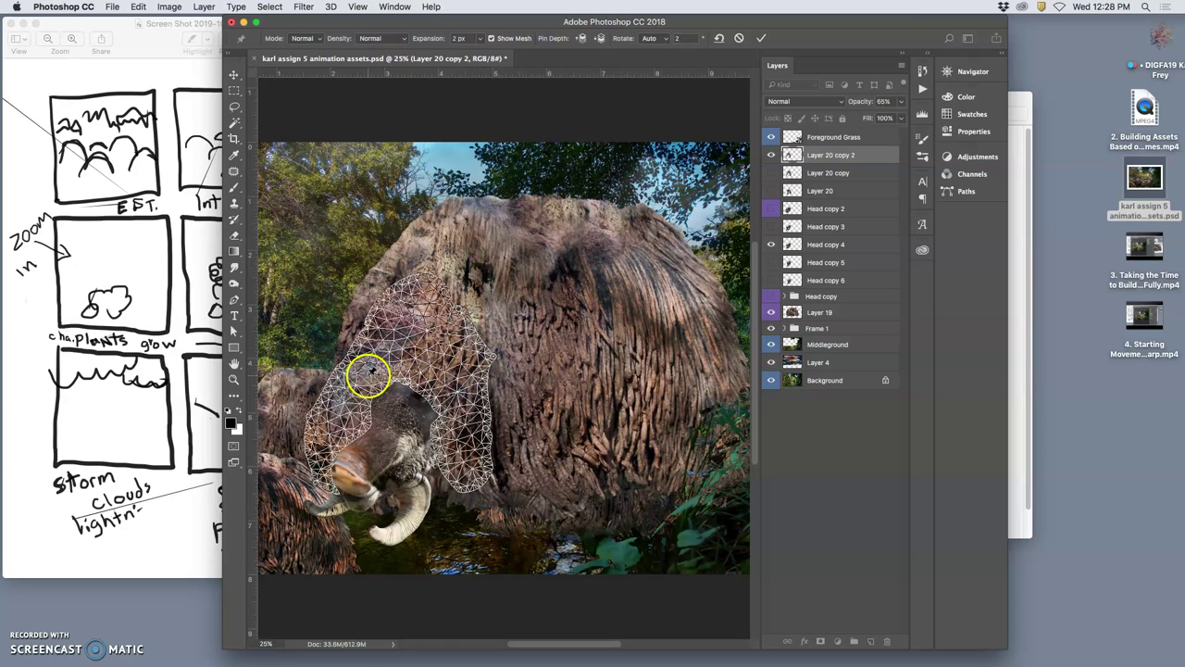
# - Reshape the fur opening's left flap, inner right edge and upper rim to uncover the creature's eye, and commit the warp
pyautogui.moveTo(347, 367); pyautogui.dragTo(331, 470)
pyautogui.moveTo(413, 382); pyautogui.dragTo(451, 414)
pyautogui.moveTo(450, 462)
pyautogui.mouseDown()
pyautogui.moveTo(463, 466)
pyautogui.moveTo(452, 472)
pyautogui.mouseUp()
pyautogui.moveTo(378, 378); pyautogui.dragTo(435, 366)
pyautogui.moveTo(356, 414); pyautogui.dragTo(348, 415)
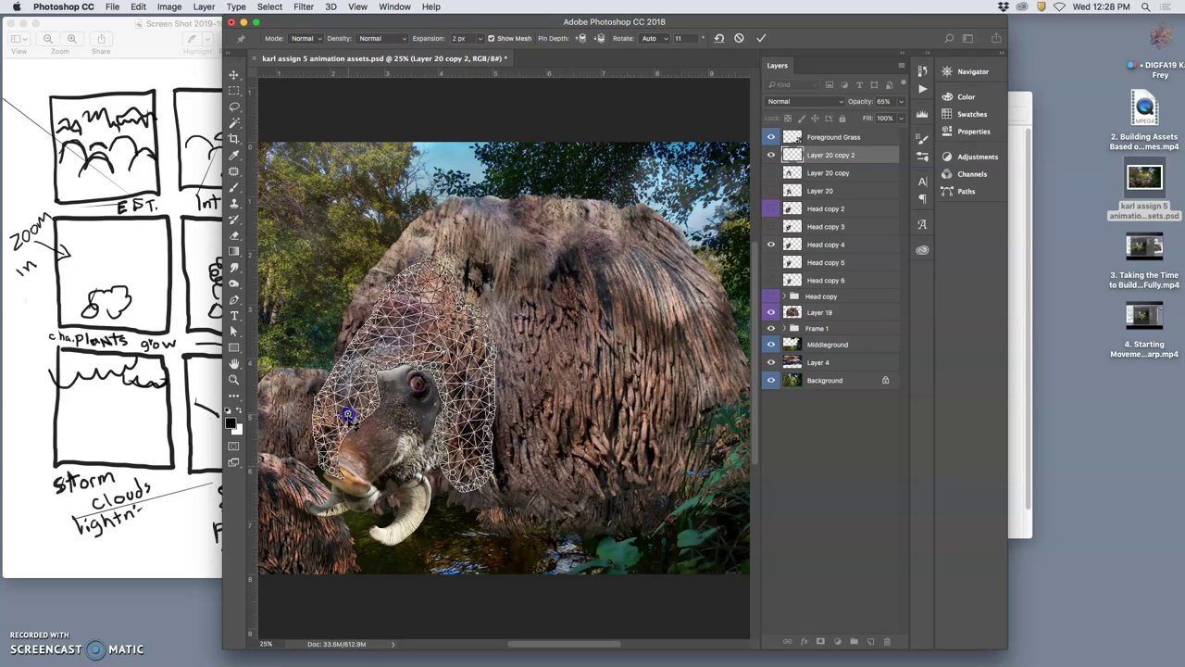
pyautogui.click(329, 465)
pyautogui.click(685, 248)
pyautogui.click(685, 248)
pyautogui.press('Return')
pyautogui.press('Return')
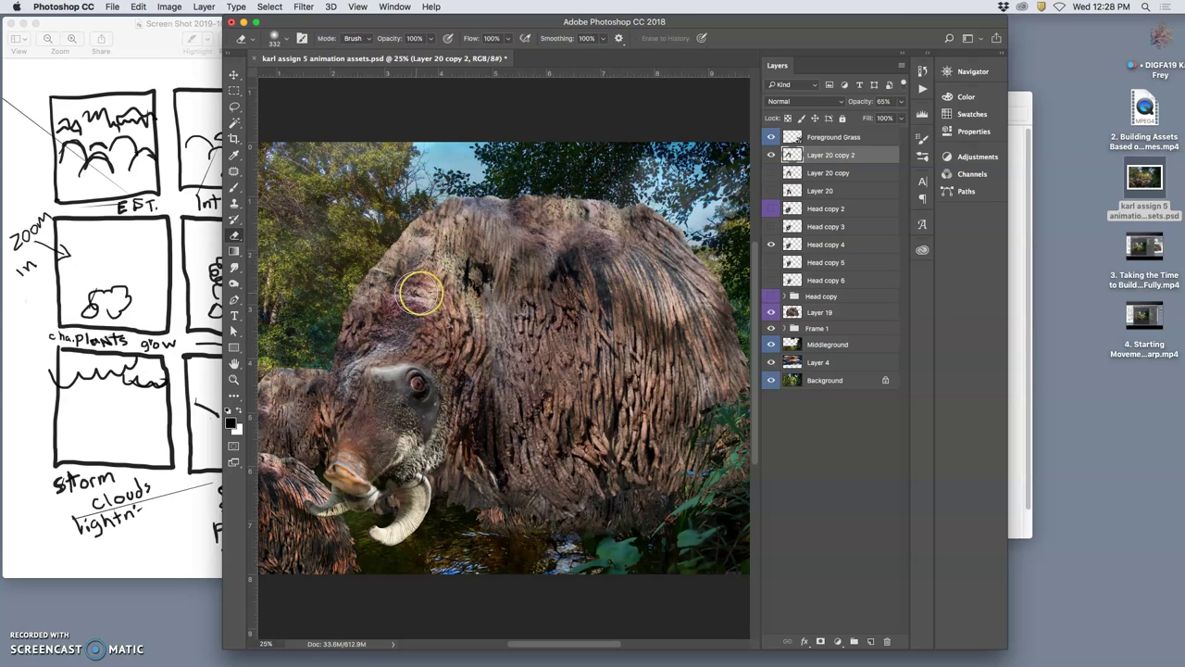
# - Raise Layer 20 copy 2's opacity to 92% and lighten it with Levels, using output black 15 and midtone 1.15
pyautogui.click(901, 102)
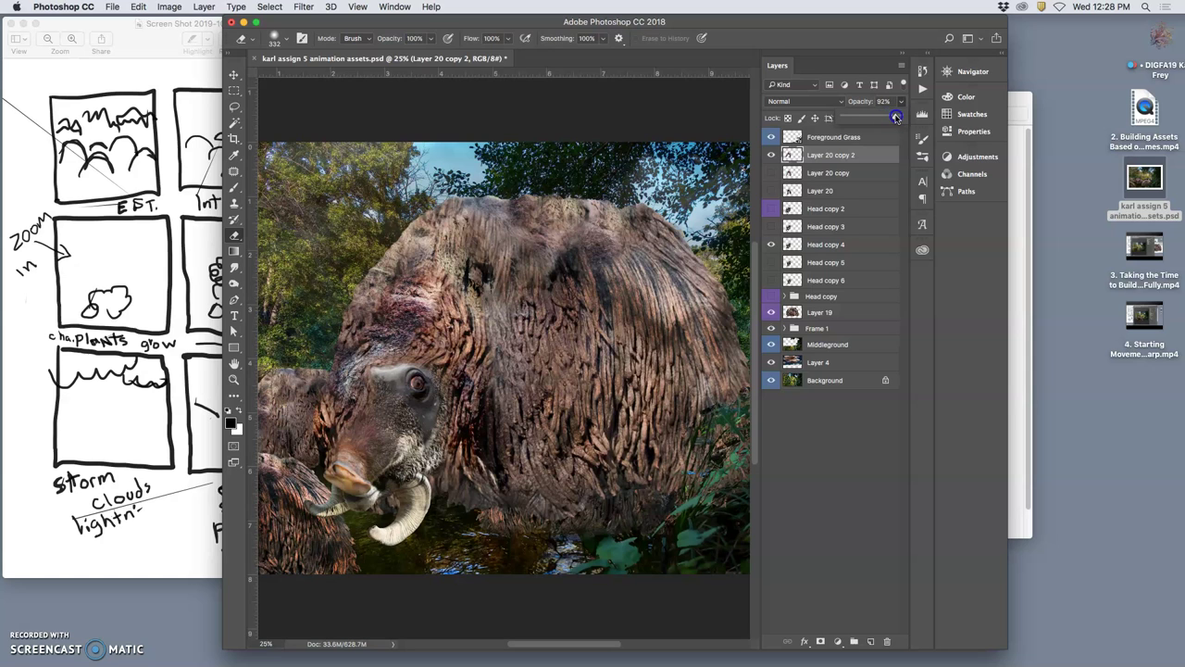
pyautogui.click(169, 6)
pyautogui.moveTo(199, 43)
pyautogui.click(287, 50)
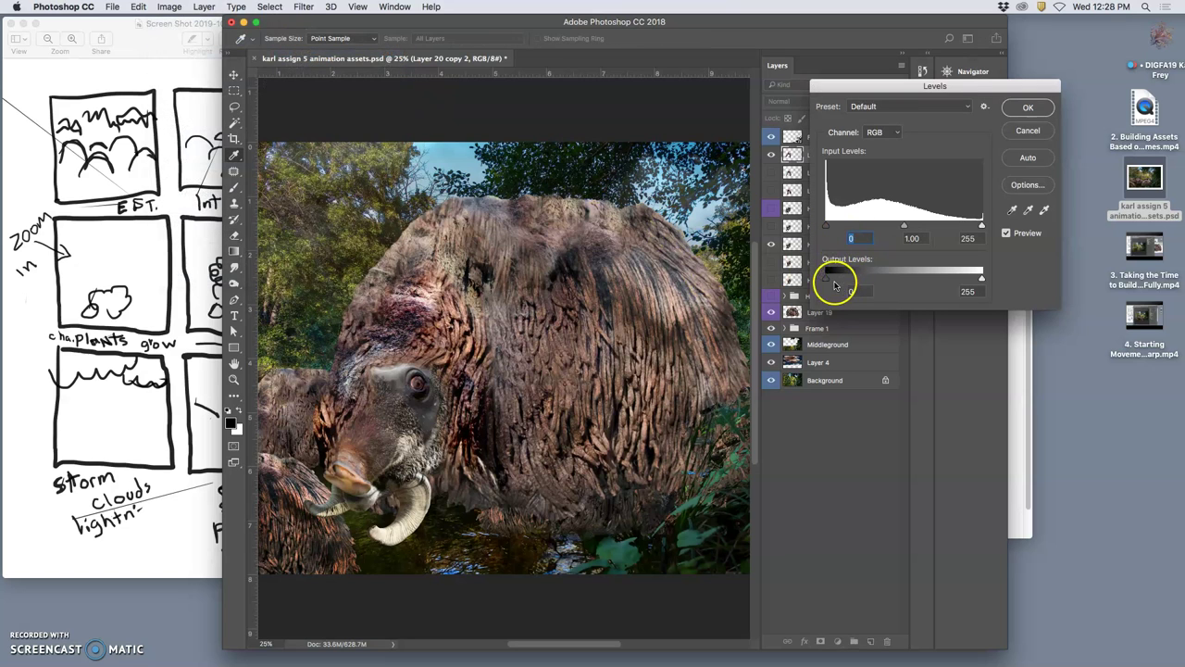
pyautogui.moveTo(828, 277); pyautogui.dragTo(843, 278)
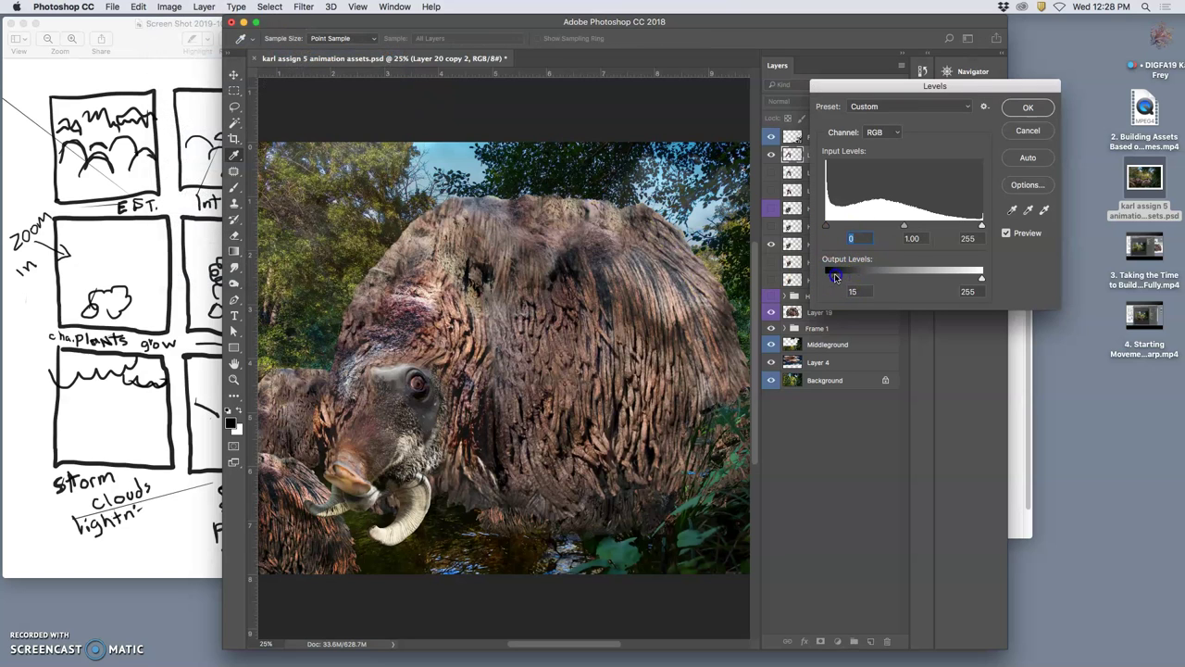
pyautogui.click(904, 227)
pyautogui.moveTo(911, 227); pyautogui.dragTo(891, 227)
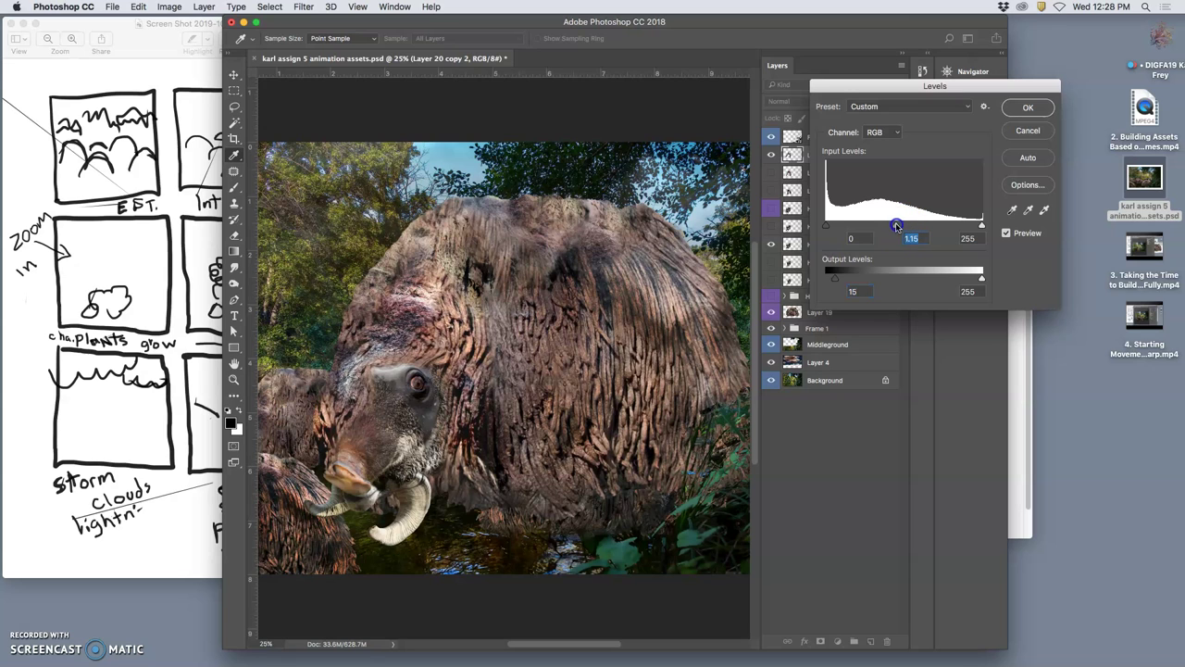
pyautogui.click(1027, 107)
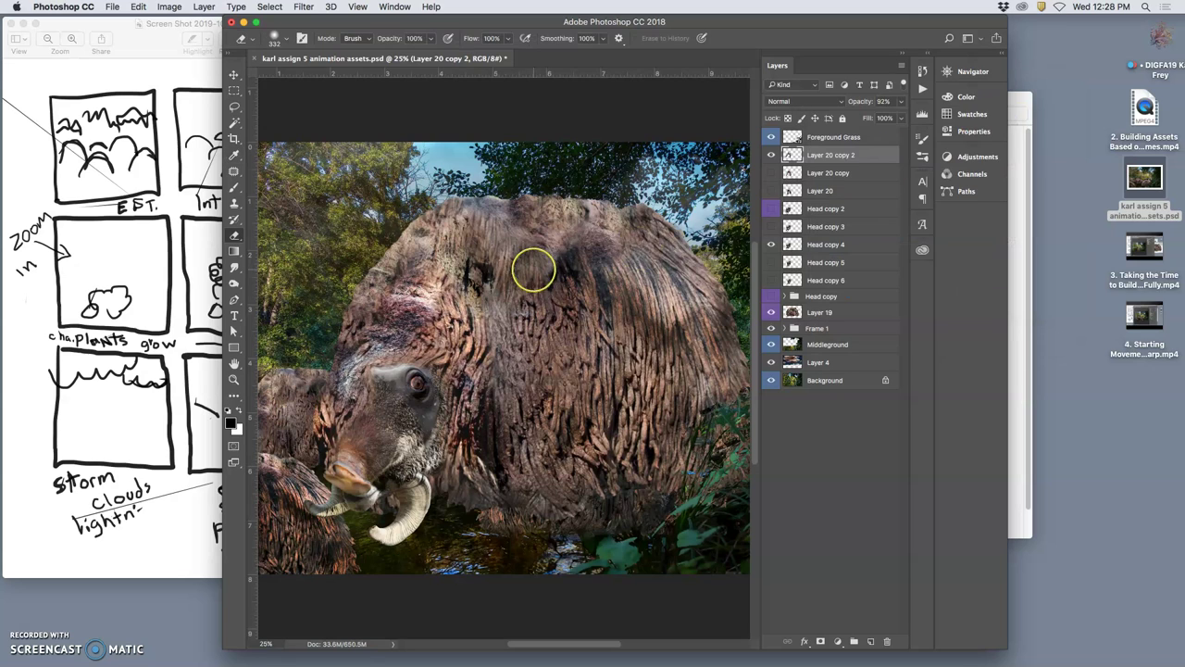
# - Erase the leftover fur along the creature's face and snout on Layer 20 copy 2
pyautogui.click(380, 407)
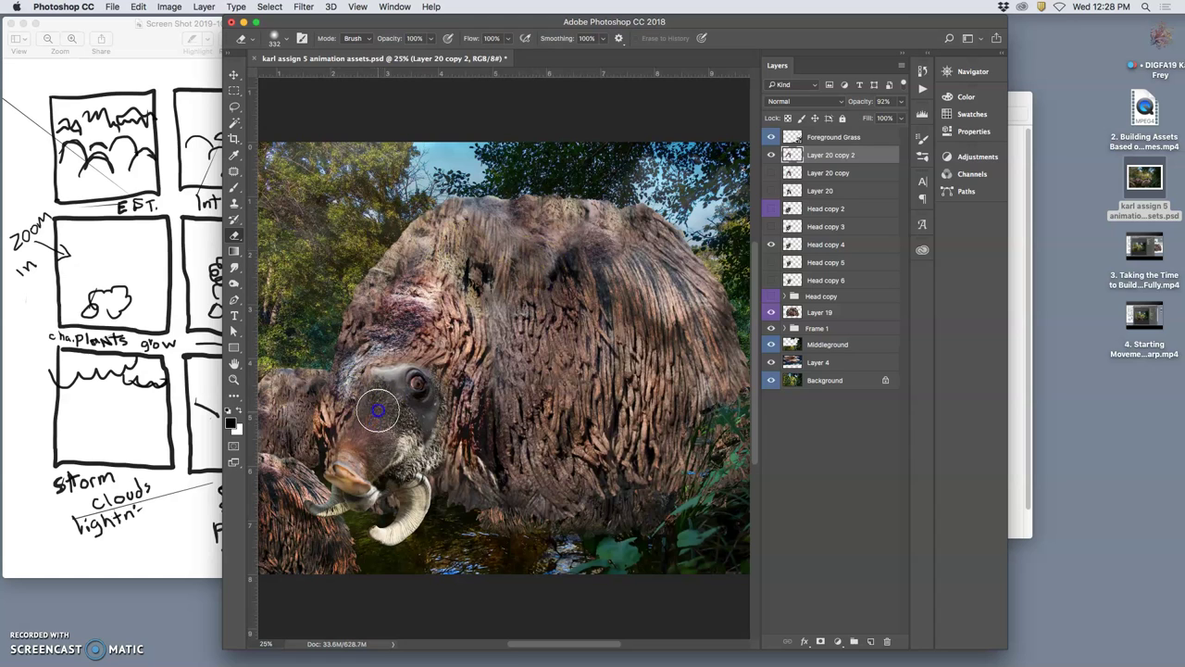
pyautogui.moveTo(378, 410); pyautogui.dragTo(380, 399)
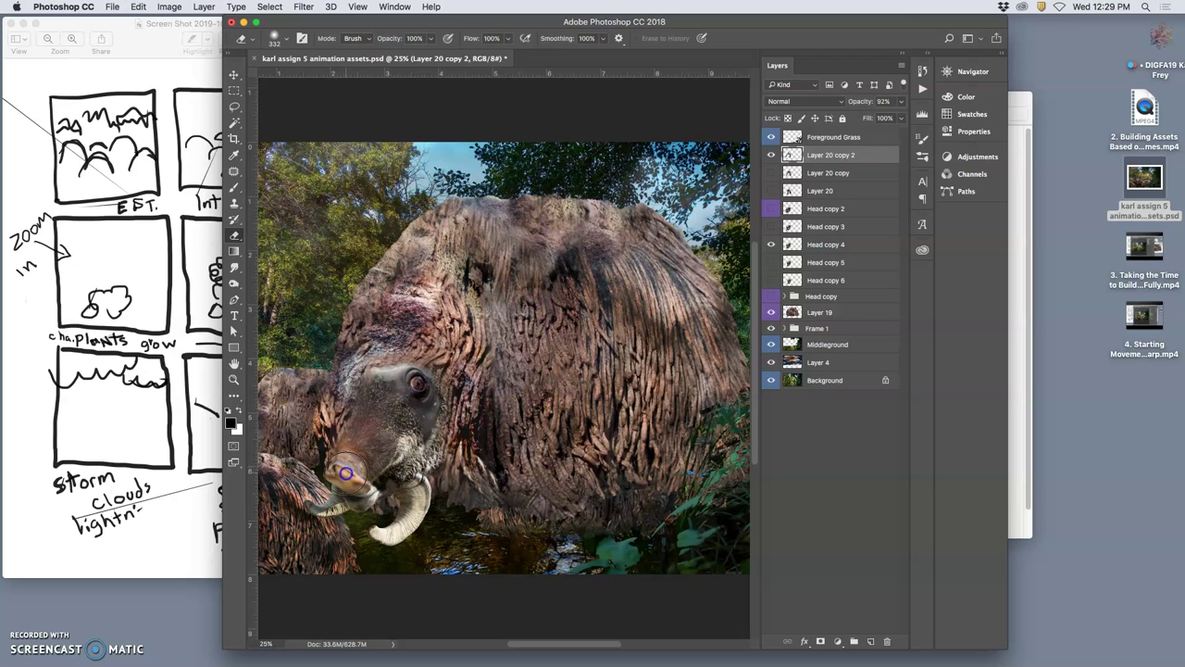
pyautogui.moveTo(342, 479)
pyautogui.mouseDown()
pyautogui.moveTo(337, 465)
pyautogui.moveTo(354, 464)
pyautogui.moveTo(368, 423)
pyautogui.mouseUp()
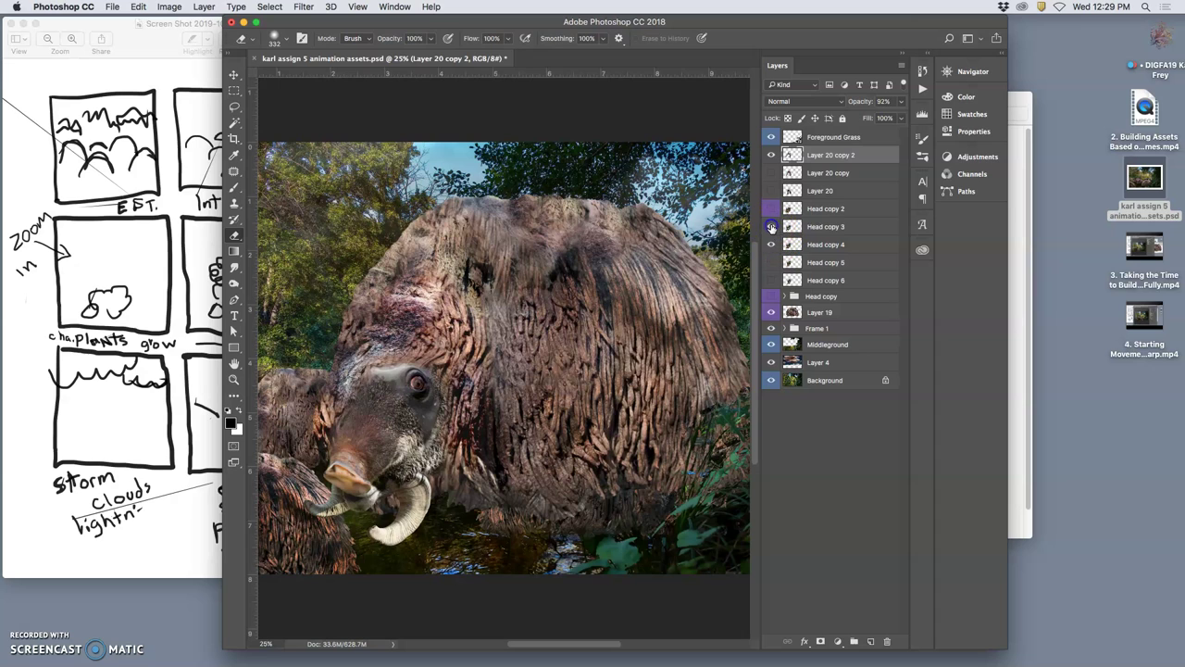
# - Show Head copy 3 instead of Head copy 4, duplicate Layer 20 copy 2, and hide the source layer
pyautogui.click(771, 227)
pyautogui.click(771, 246)
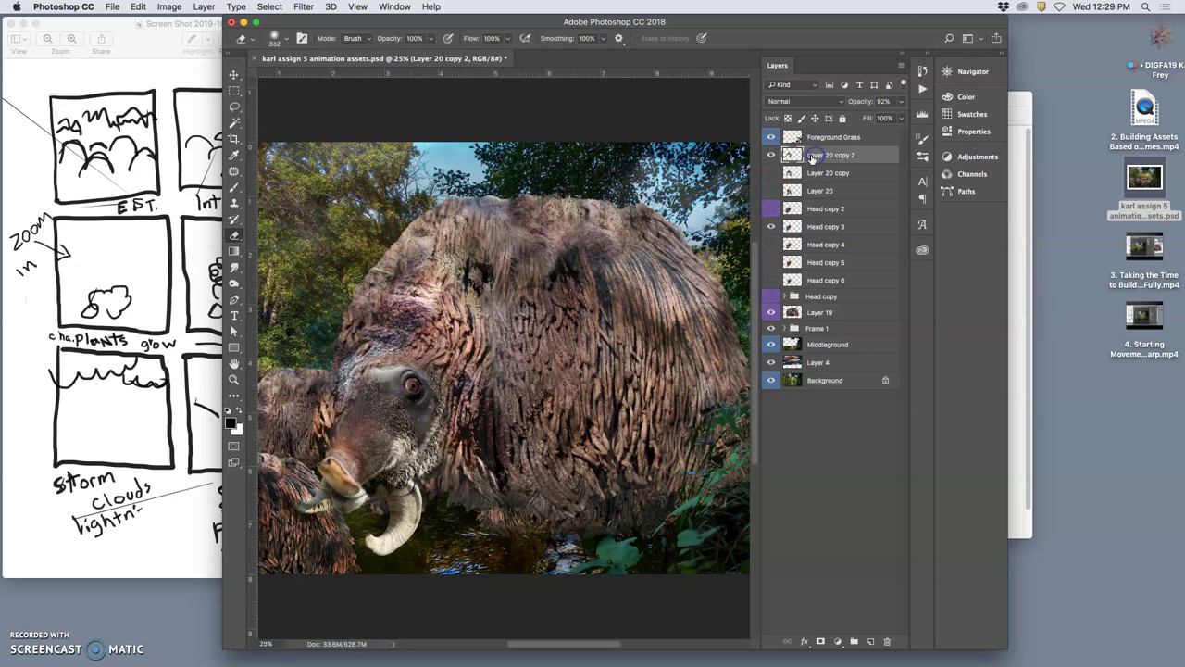
pyautogui.press('super+j')
pyautogui.click(771, 173)
pyautogui.click(798, 157)
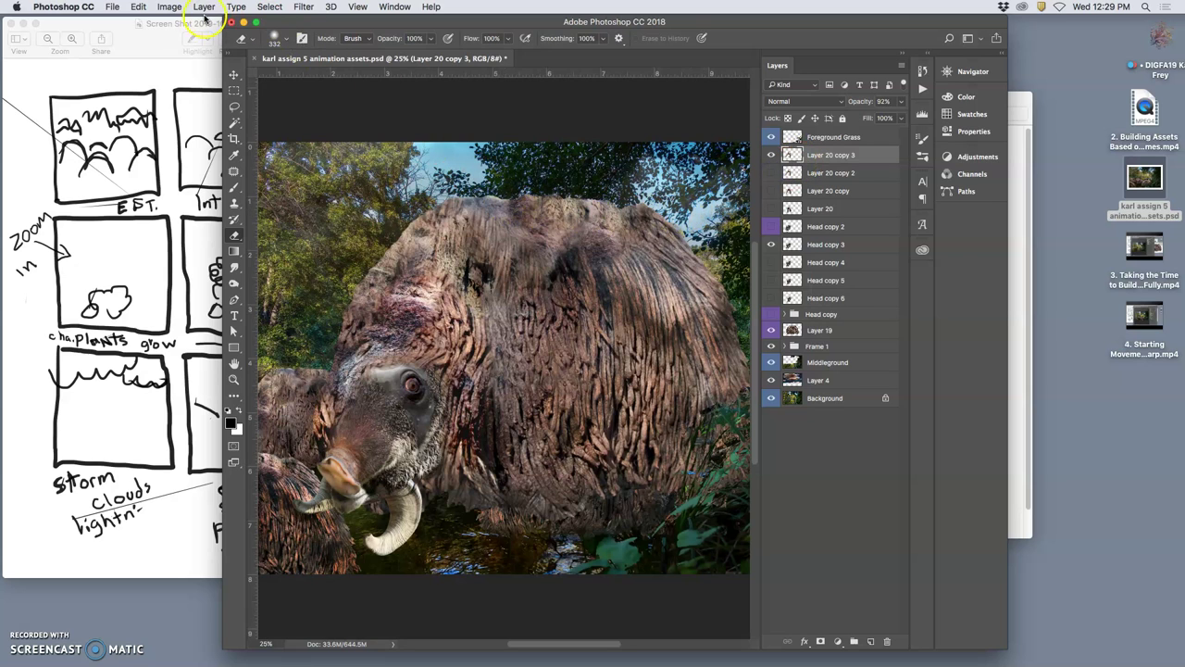
# - Start a Puppet Warp on Layer 20 copy 3, pinning the right side and pulling the left flap up and outward
pyautogui.click(138, 7)
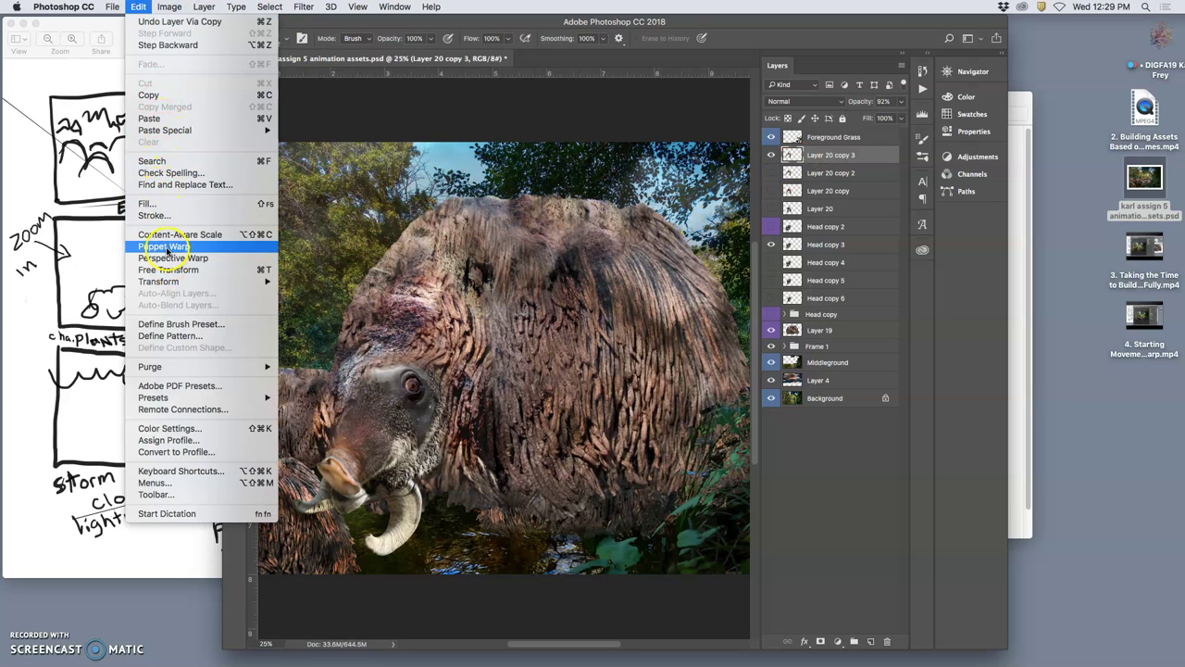
pyautogui.click(230, 248)
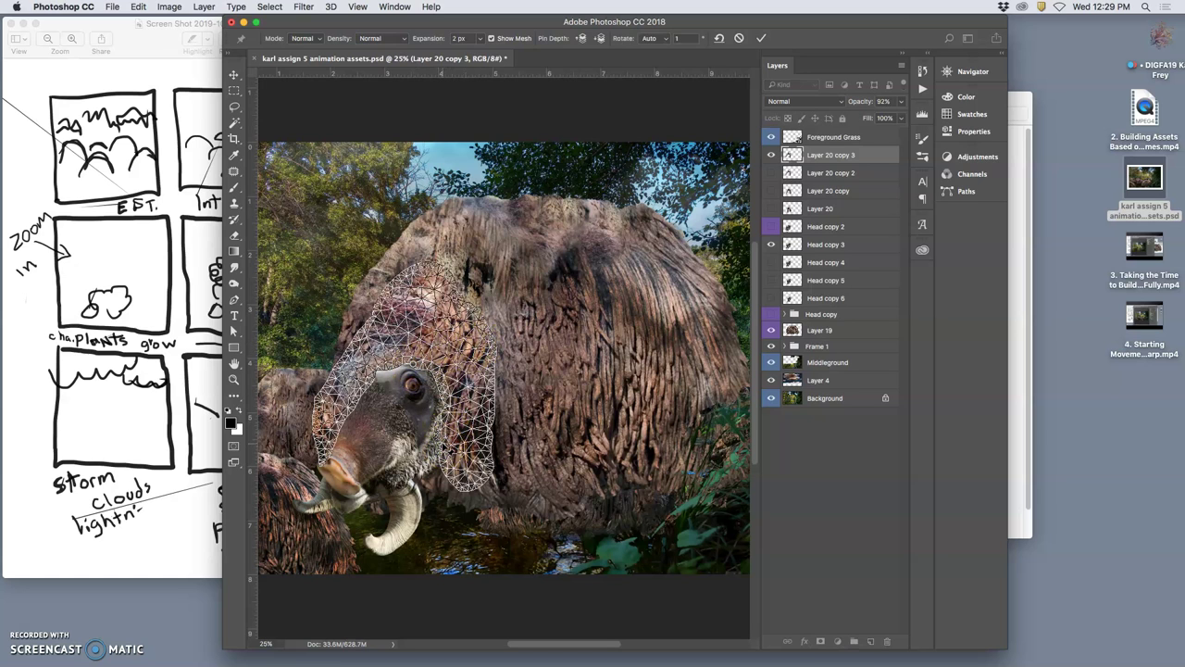
pyautogui.click(452, 272)
pyautogui.click(495, 352)
pyautogui.click(341, 384)
pyautogui.moveTo(341, 418); pyautogui.dragTo(353, 328)
pyautogui.moveTo(345, 390); pyautogui.dragTo(340, 394)
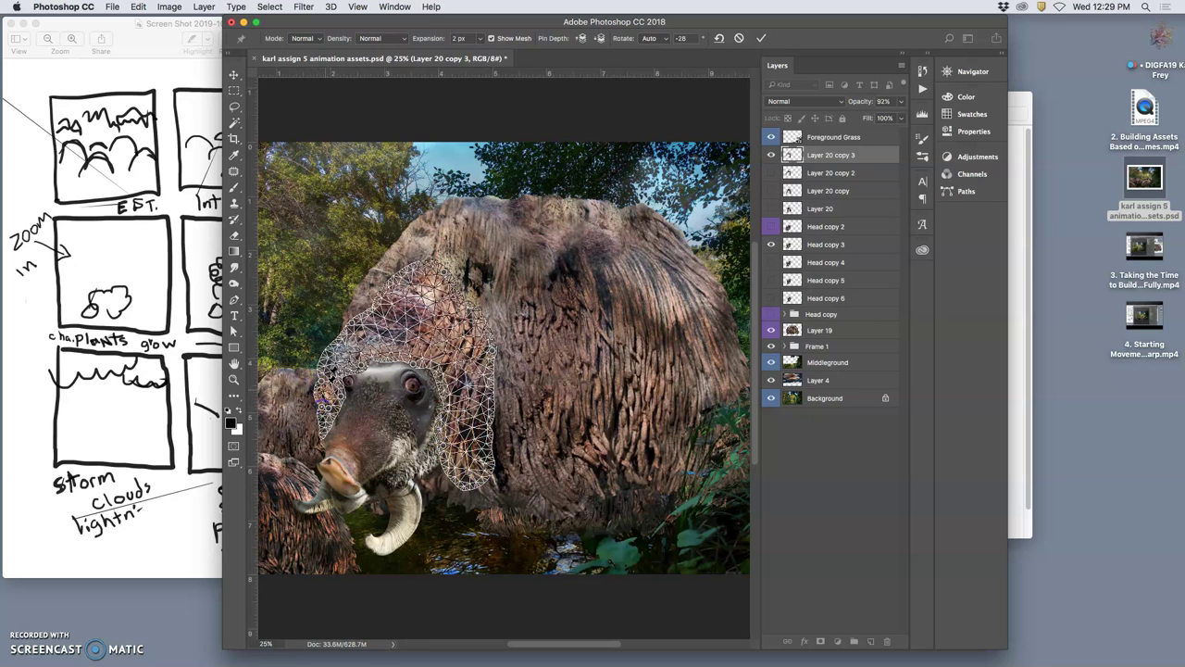
# - Pull the fur's right flap outward and the opening's upper rim upward to uncover the forehead, and commit the warp
pyautogui.moveTo(445, 450); pyautogui.dragTo(482, 491)
pyautogui.moveTo(429, 370)
pyautogui.mouseDown()
pyautogui.moveTo(443, 328)
pyautogui.moveTo(442, 357)
pyautogui.moveTo(407, 326)
pyautogui.moveTo(430, 350)
pyautogui.mouseUp()
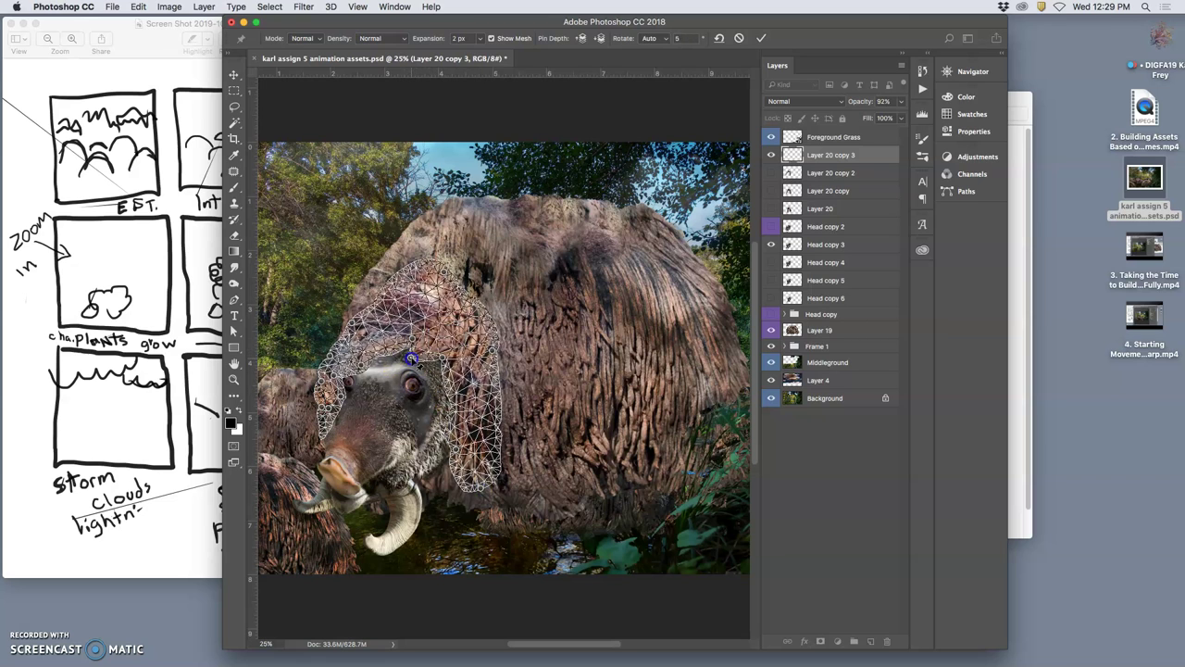
pyautogui.moveTo(412, 356); pyautogui.dragTo(415, 320)
pyautogui.moveTo(367, 369); pyautogui.dragTo(398, 327)
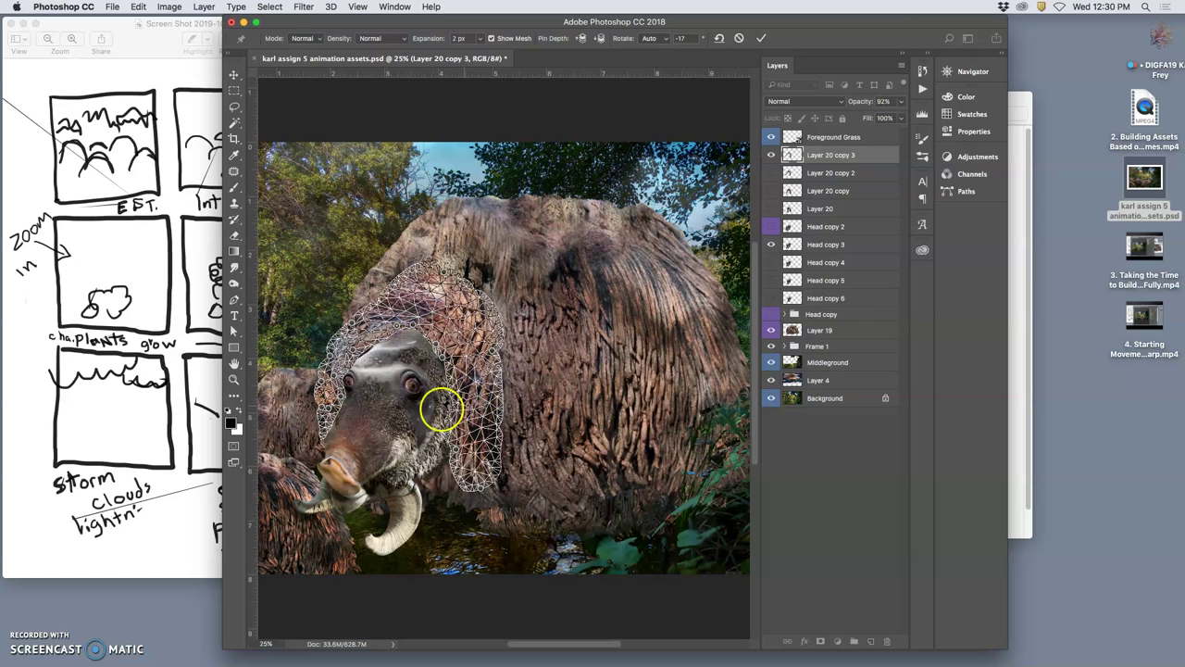
pyautogui.press('Return')
pyautogui.press('e')
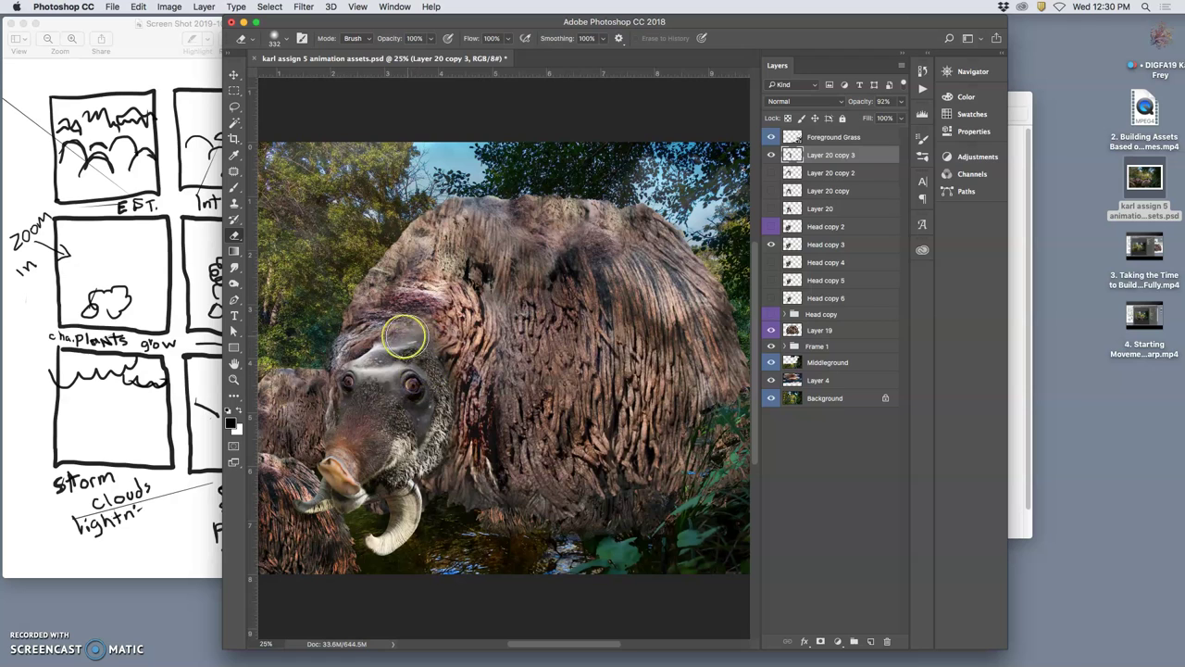
# - Check Layer 20 copy 3 and Head copy 3 on and off, and replace Head copy 3 with Head copy 2
pyautogui.click(769, 155)
pyautogui.click(770, 155)
pyautogui.click(771, 246)
pyautogui.click(772, 245)
pyautogui.click(772, 227)
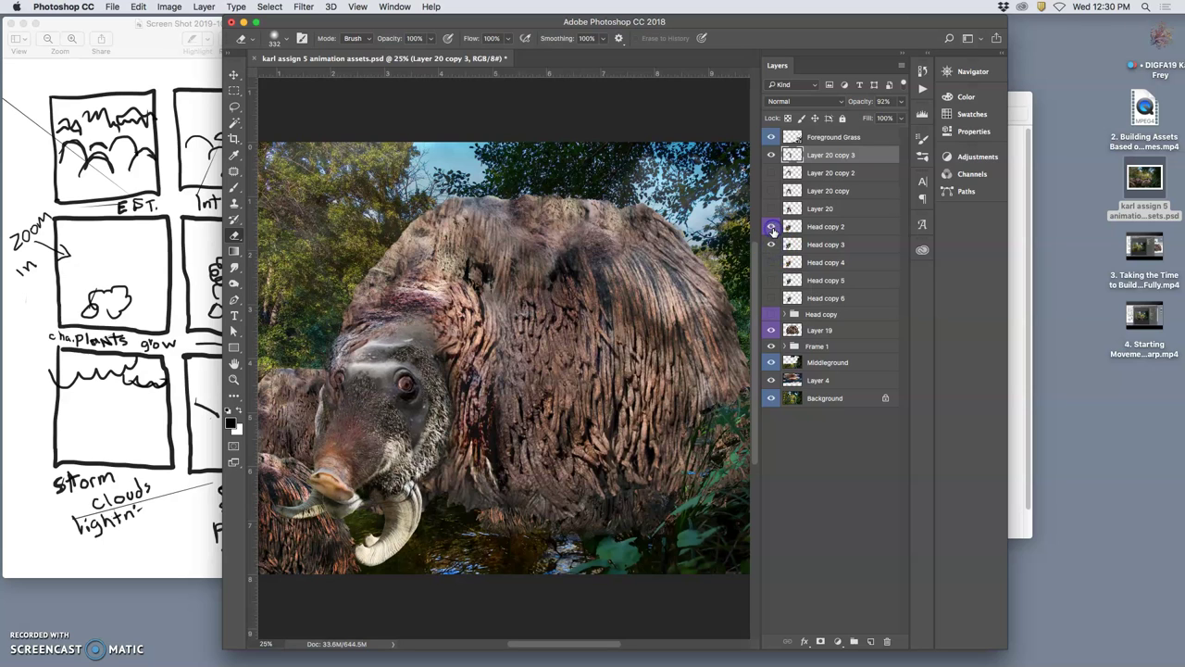
pyautogui.click(771, 155)
pyautogui.click(772, 156)
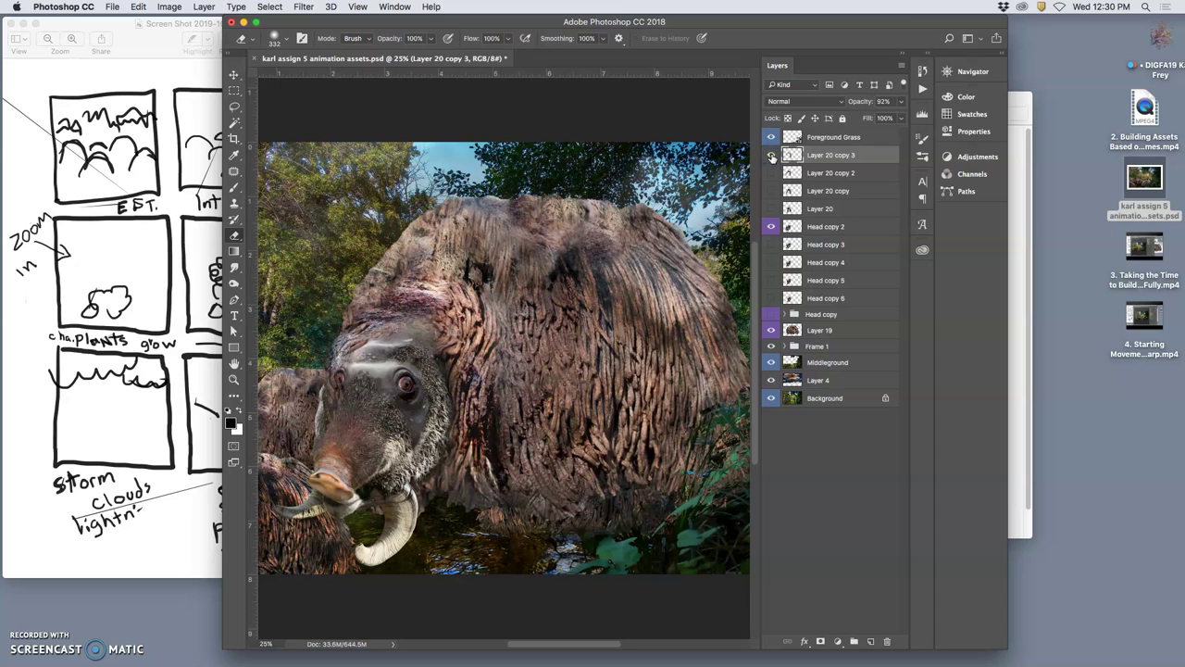
pyautogui.click(772, 156)
# - Duplicate Layer 20 copy 3 and hide the source layer
pyautogui.click(818, 155)
pyautogui.press('super+j')
pyautogui.click(779, 173)
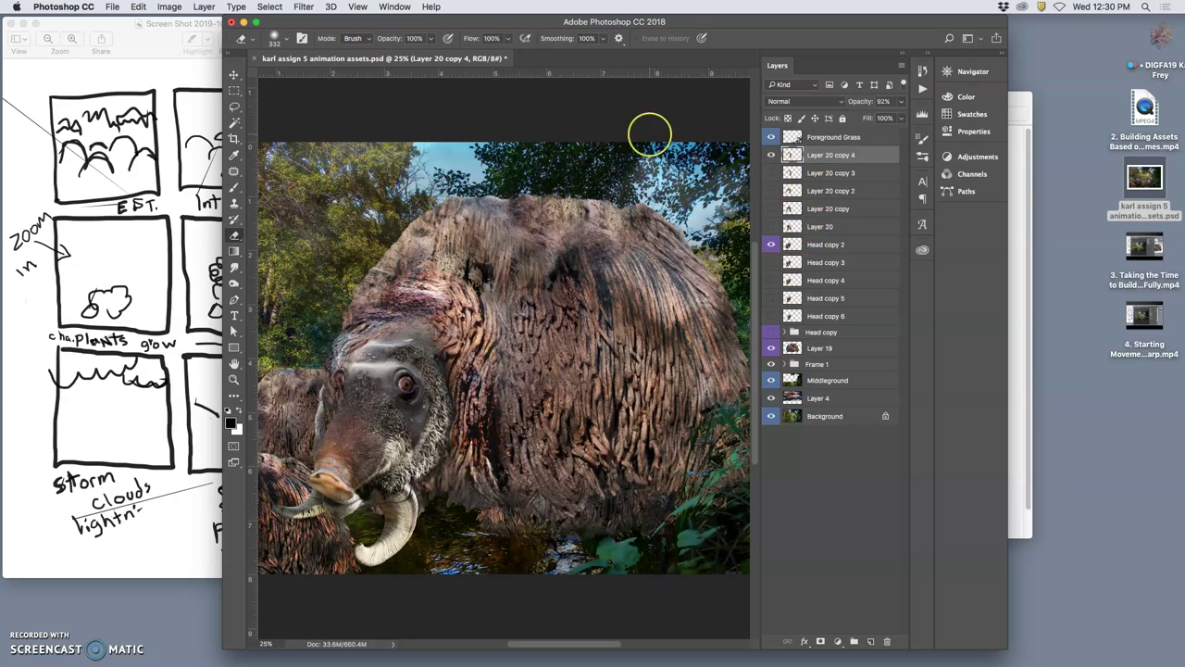
# - Puppet Warp Layer 20 copy 4, pulling the right flap outward and adjusting the upper left fur around the head, and commit
pyautogui.click(143, 6)
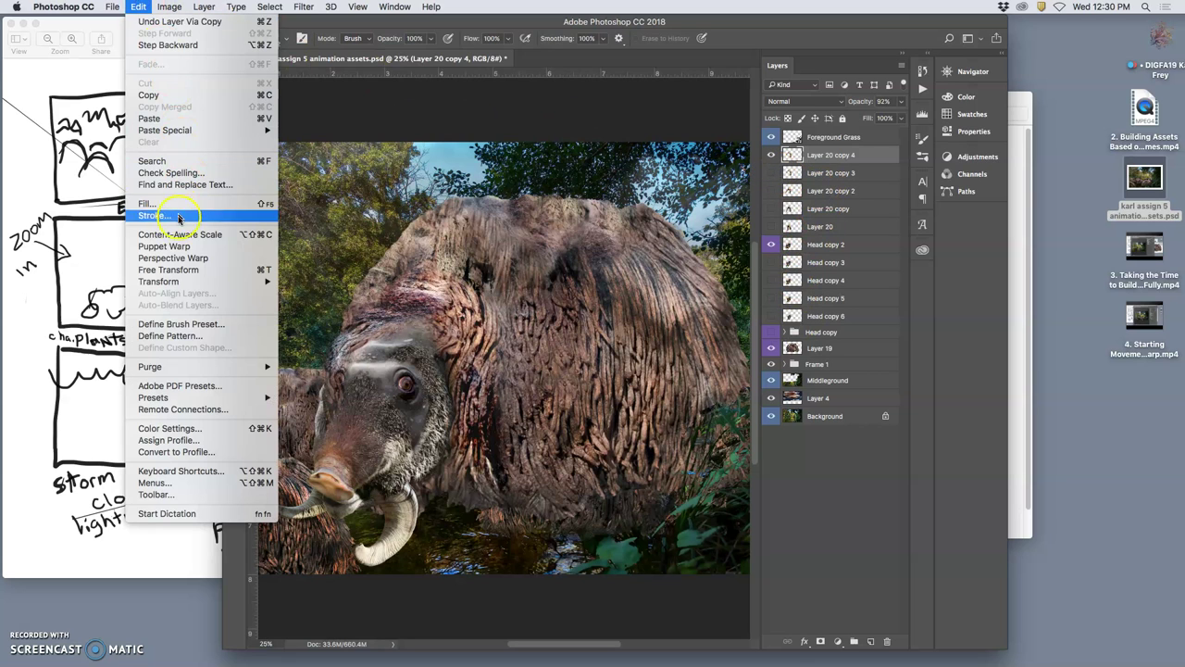
pyautogui.click(177, 246)
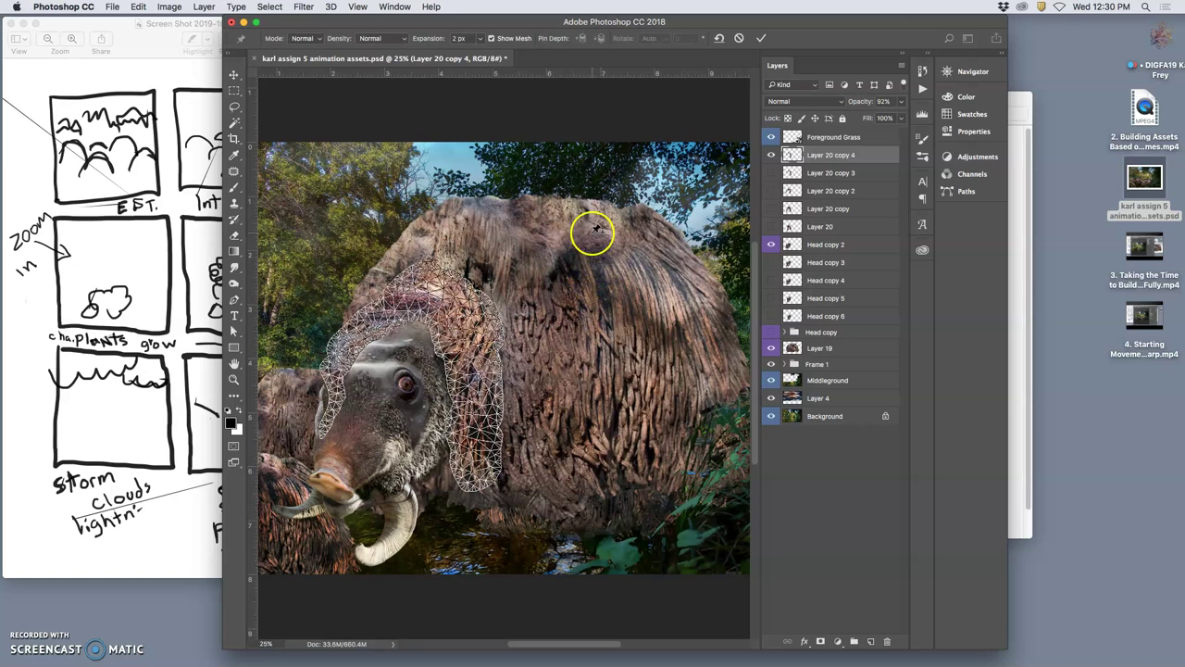
pyautogui.click(430, 325)
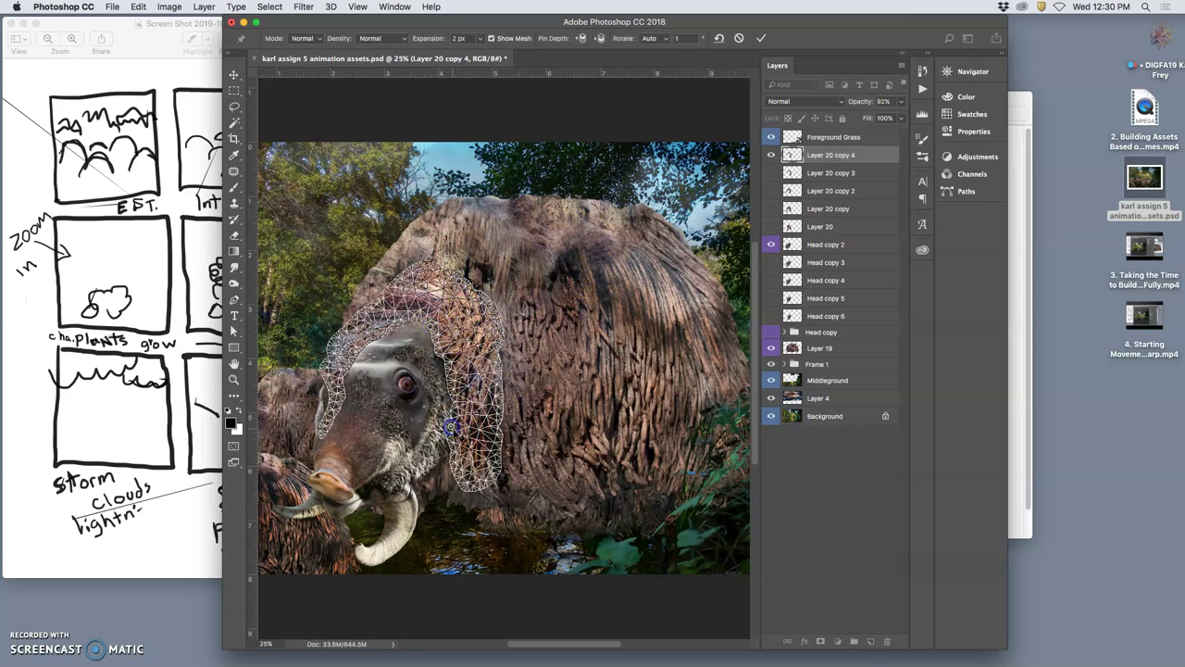
pyautogui.moveTo(450, 434); pyautogui.dragTo(520, 449)
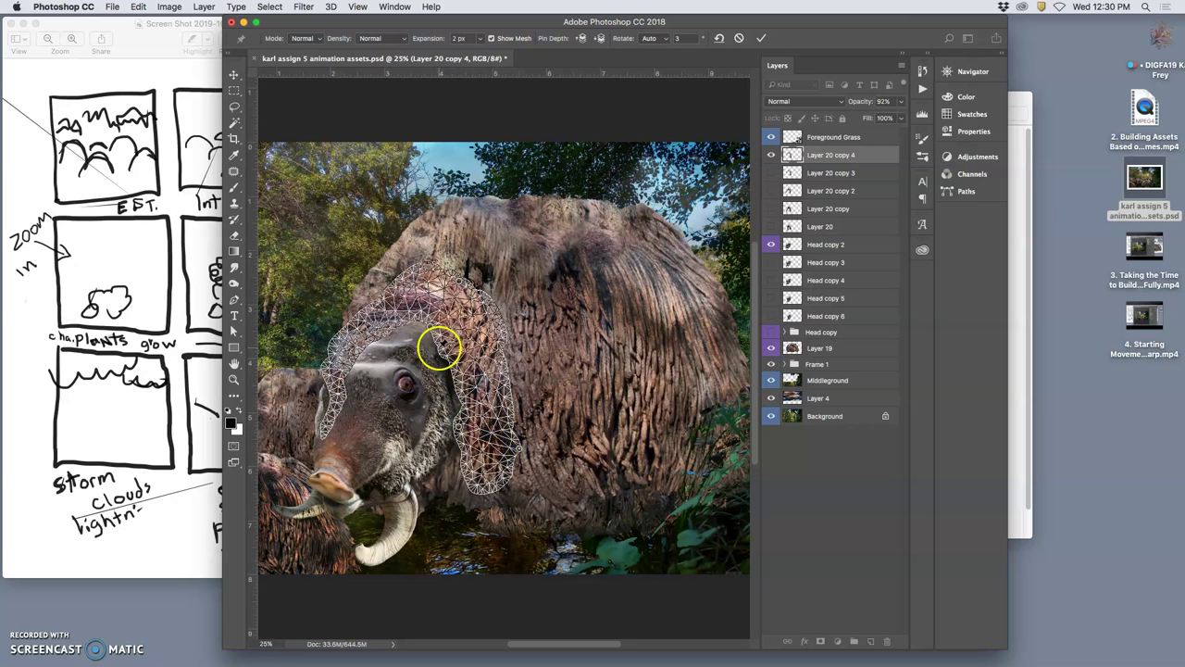
pyautogui.moveTo(440, 347); pyautogui.dragTo(459, 372)
pyautogui.moveTo(343, 359); pyautogui.dragTo(343, 362)
pyautogui.moveTo(376, 303); pyautogui.dragTo(366, 334)
pyautogui.press('Return')
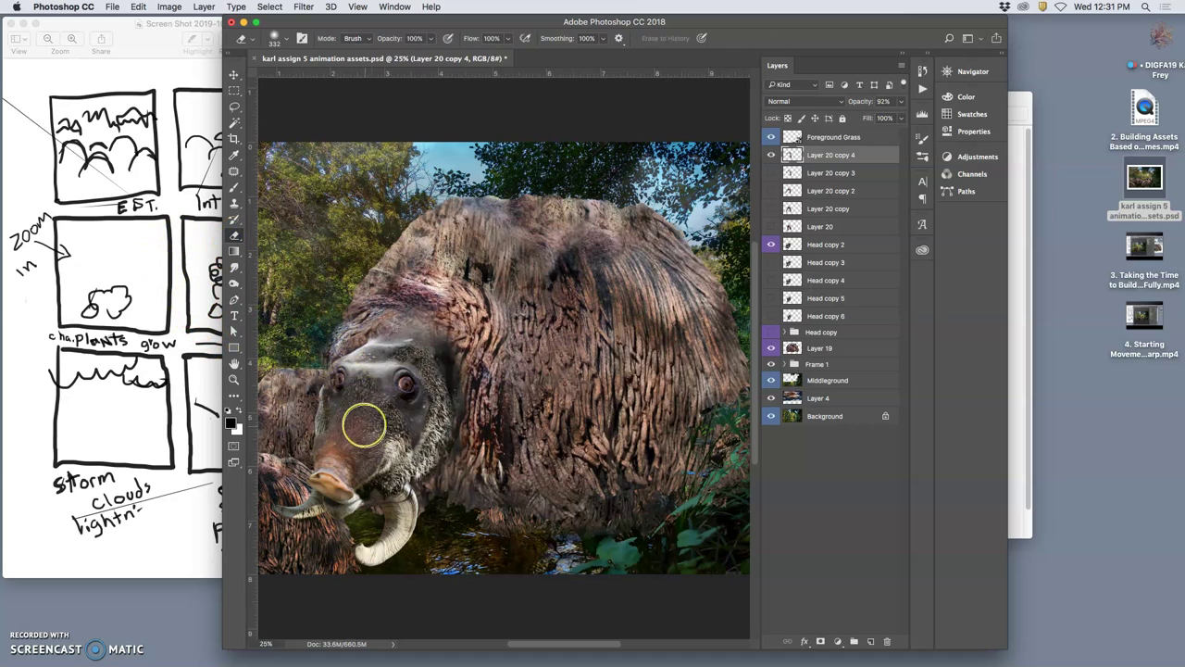
# - Erase the leftover fur around the face and jaw on Layer 20 copy 4
pyautogui.moveTo(319, 420)
pyautogui.mouseDown()
pyautogui.moveTo(348, 368)
pyautogui.moveTo(359, 382)
pyautogui.moveTo(330, 448)
pyautogui.moveTo(393, 514)
pyautogui.mouseUp()
pyautogui.click(627, 492)
pyautogui.click(373, 345)
pyautogui.click(352, 405)
pyautogui.click(476, 380)
pyautogui.click(522, 488)
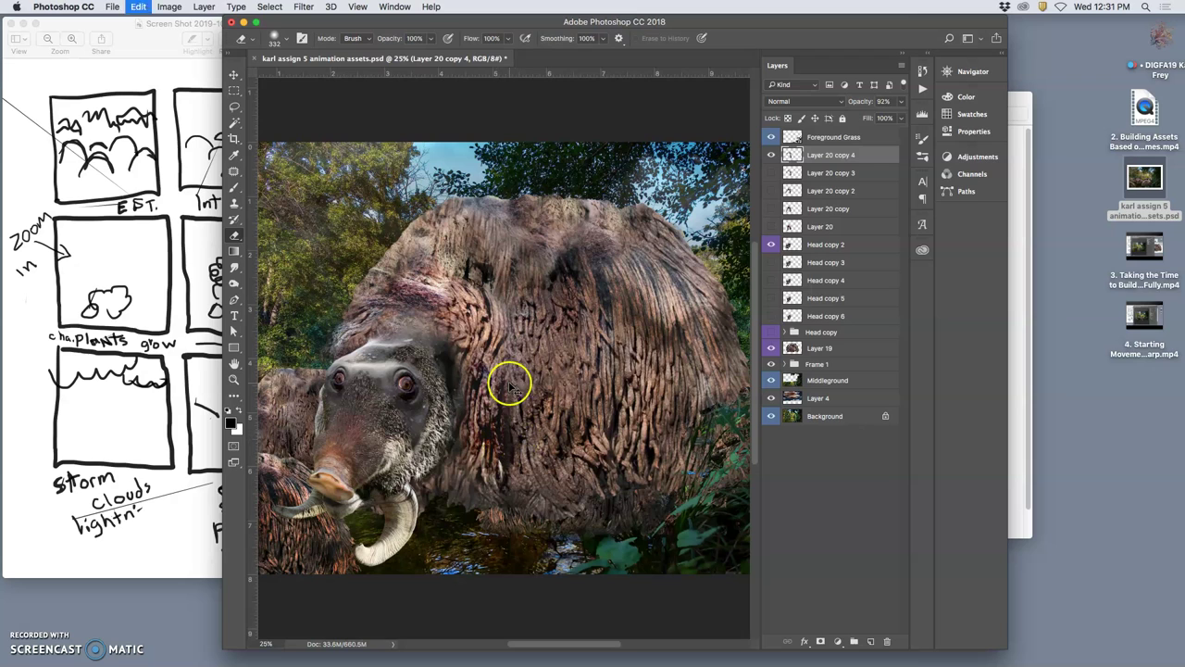
# - Set the Eraser opacity to 60% and fade the right flap of the fur on Layer 20 copy 4
pyautogui.click(423, 37)
pyautogui.click(535, 331)
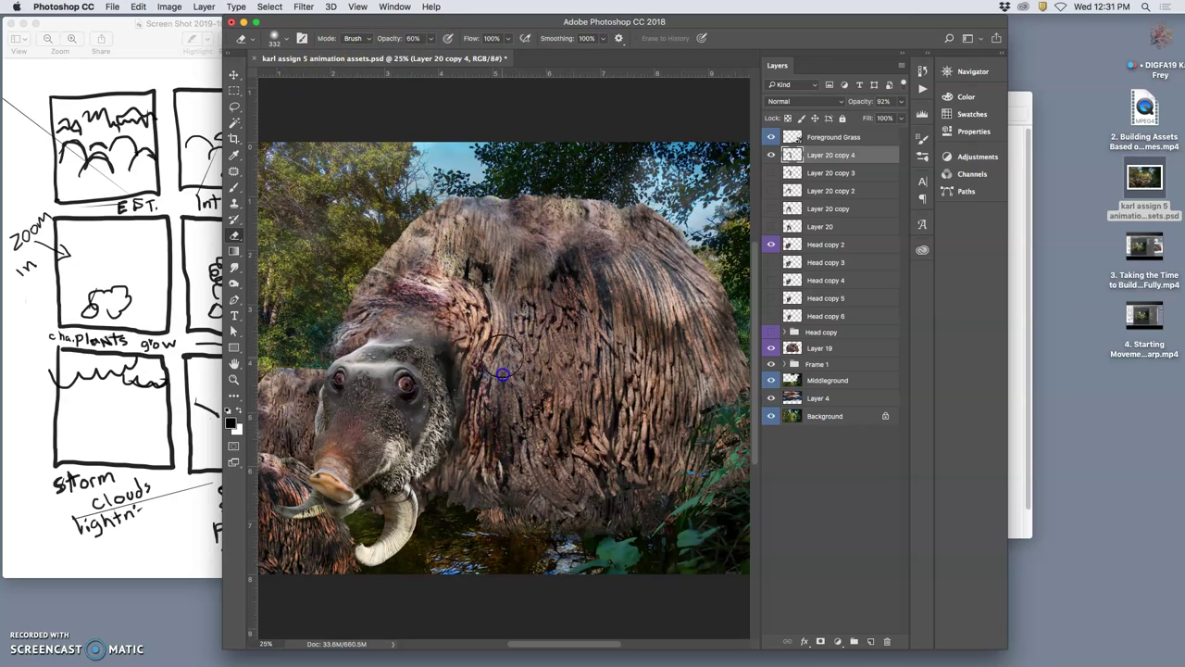
pyautogui.moveTo(490, 435); pyautogui.dragTo(494, 349)
pyautogui.click(484, 271)
pyautogui.click(507, 355)
# - Undo the recent eraser strokes and lightly erase the outer edge of the right fur flap again
pyautogui.press('super+alt+z')
pyautogui.press('super+alt+z')
pyautogui.press('super+alt+z')
pyautogui.press('super+alt+z')
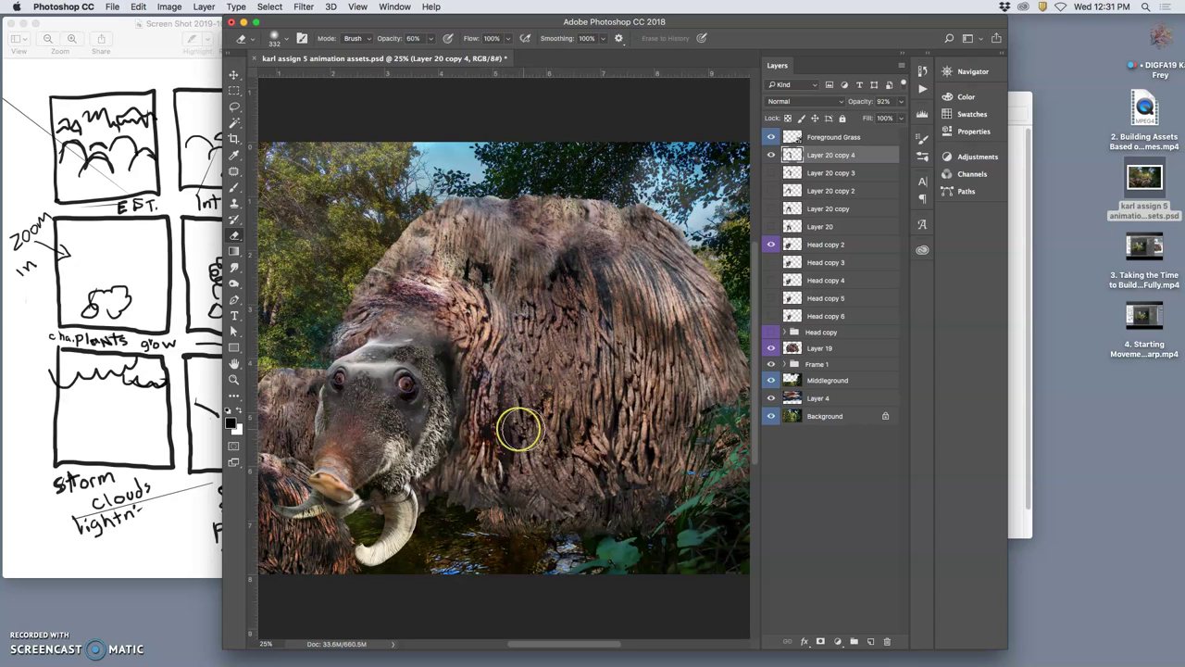
pyautogui.moveTo(518, 429)
pyautogui.mouseDown()
pyautogui.moveTo(529, 471)
pyautogui.moveTo(515, 434)
pyautogui.mouseUp()
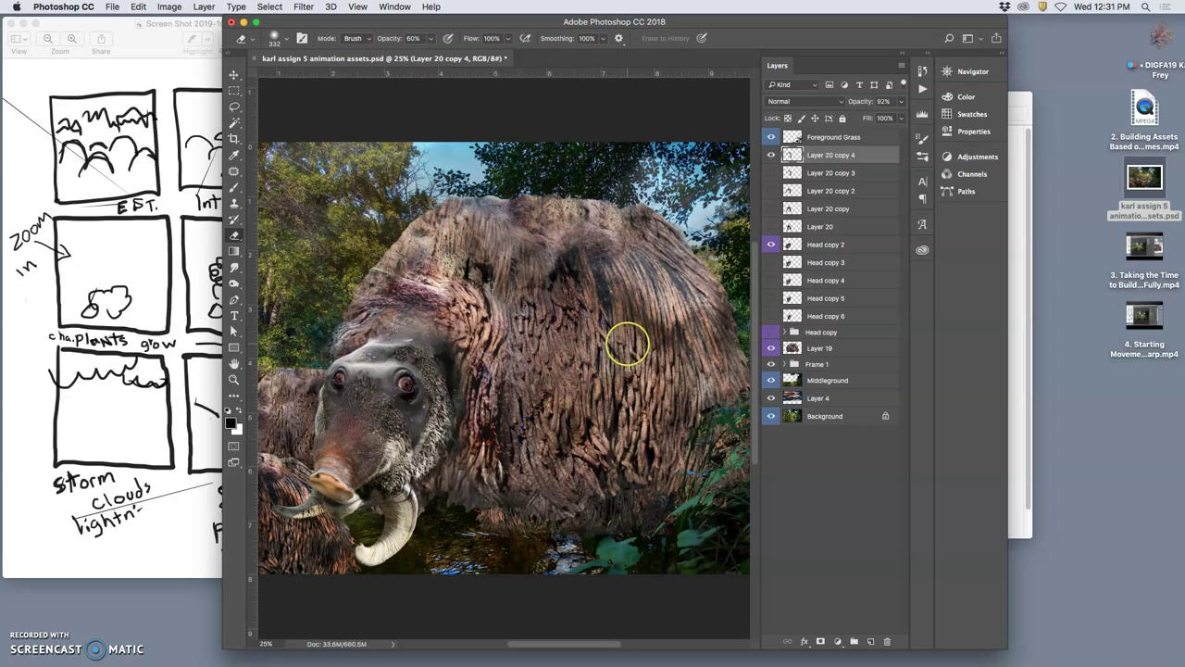
# - Check Layer 20 copy 4 by toggling its visibility and assign it the Violet layer color
pyautogui.click(772, 156)
pyautogui.click(772, 156)
pyautogui.rightClick(776, 155)
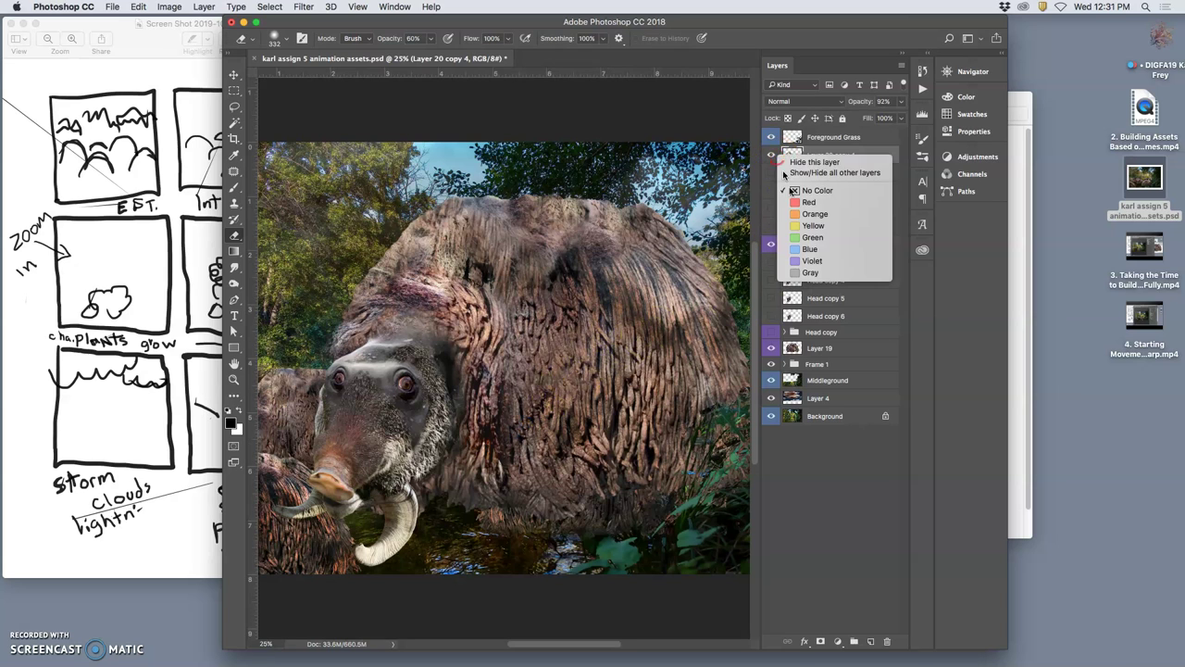
pyautogui.click(811, 261)
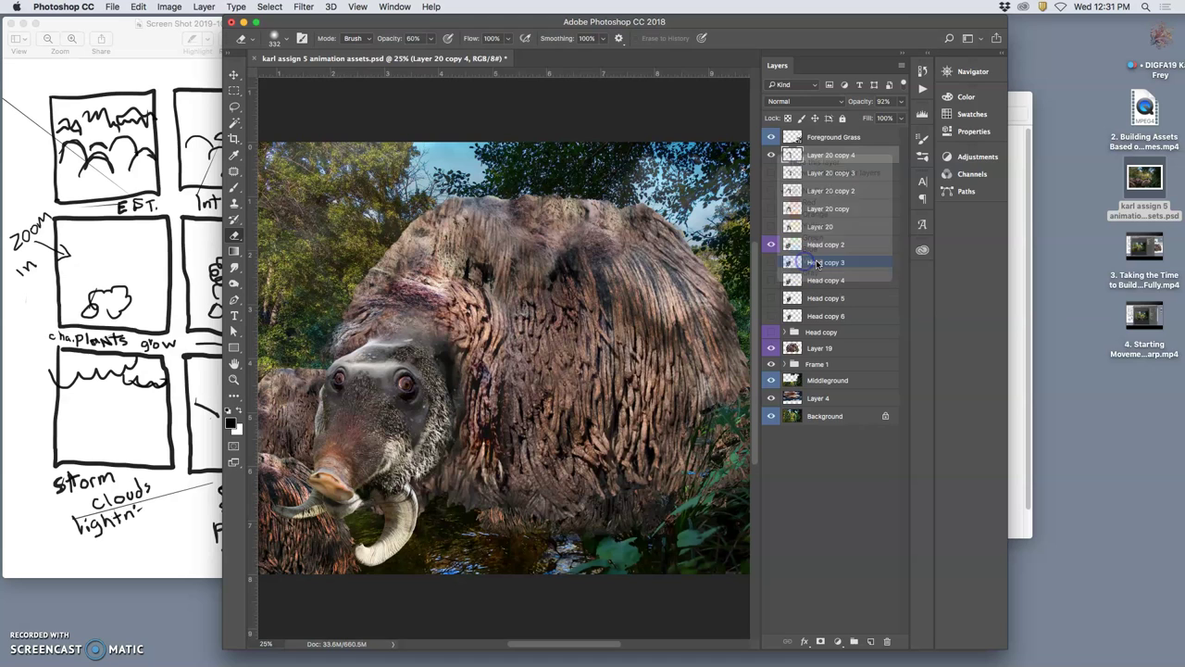
# - Compare the pose of Head copy 3 with Layer 20 copy 3 against that of Head copy 2 with Layer 20 copy 4
pyautogui.click(771, 174)
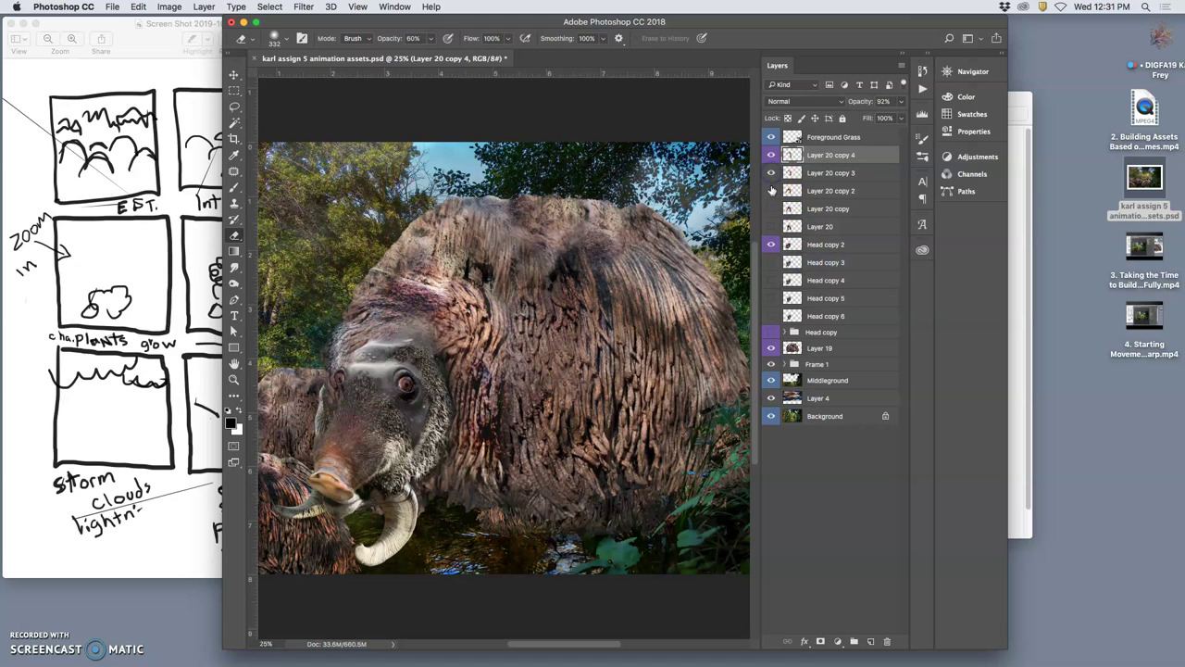
pyautogui.click(771, 263)
pyautogui.click(771, 244)
pyautogui.click(771, 156)
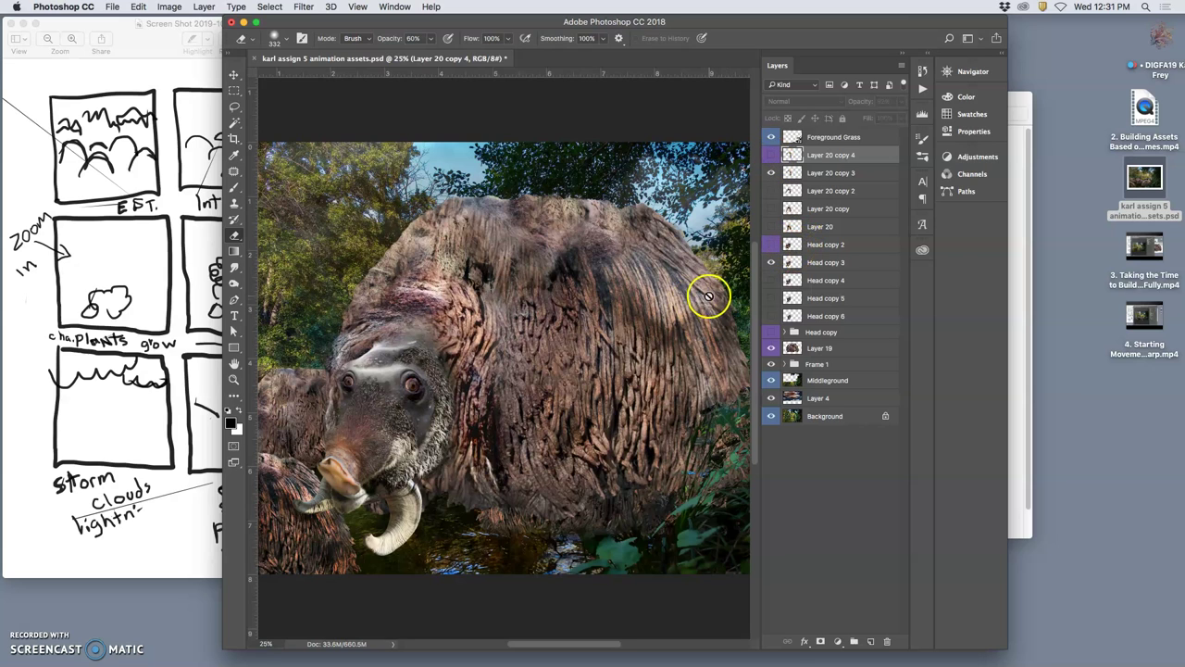
pyautogui.click(771, 173)
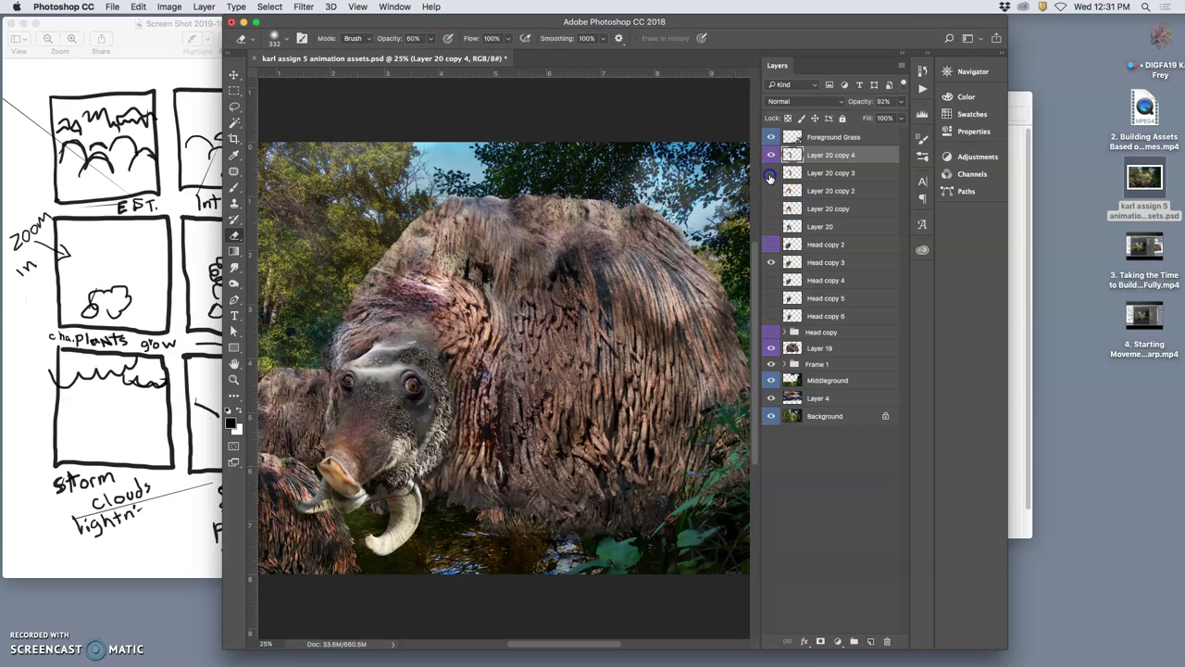
pyautogui.click(771, 174)
pyautogui.click(771, 244)
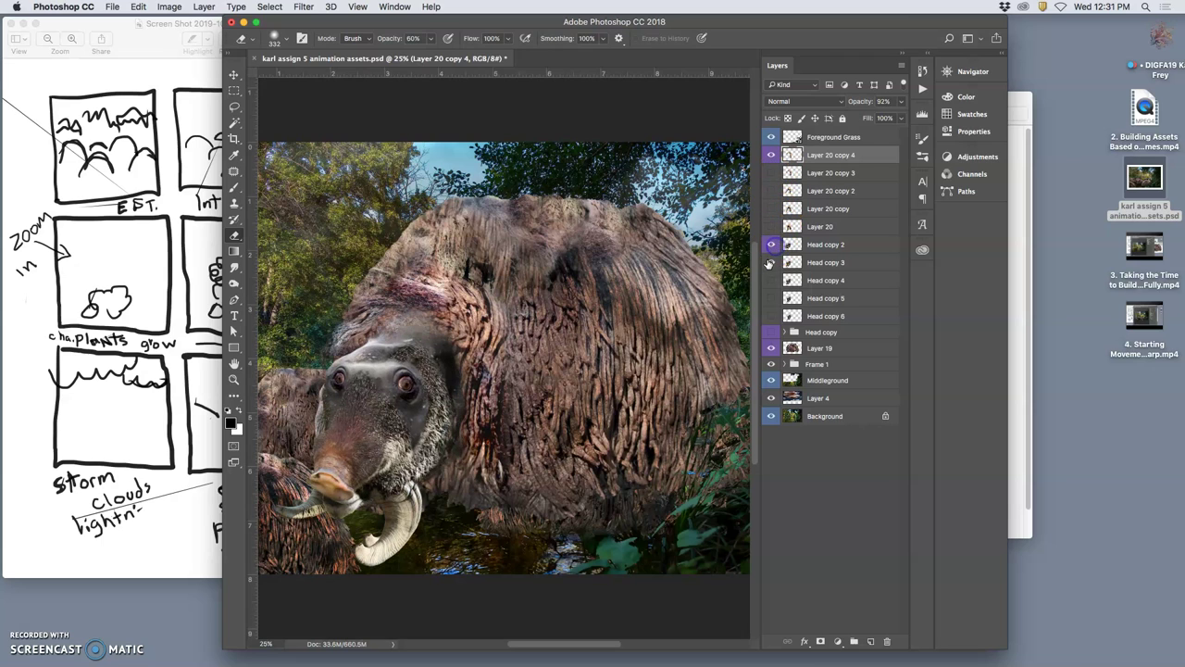
pyautogui.click(772, 262)
# - Group the layers from Layer 20 copy 4 through Head copy 6 and name the group Head Reveal
pyautogui.click(816, 155)
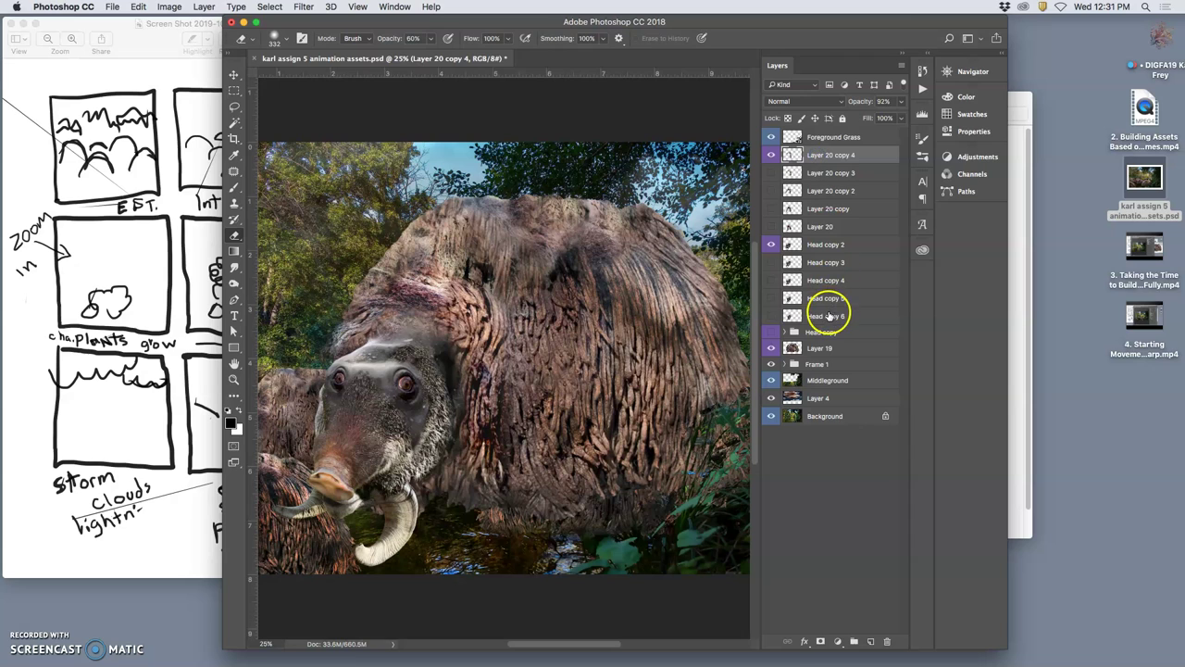
pyautogui.keyDown('shift'); pyautogui.click(821, 317); pyautogui.keyUp('shift')
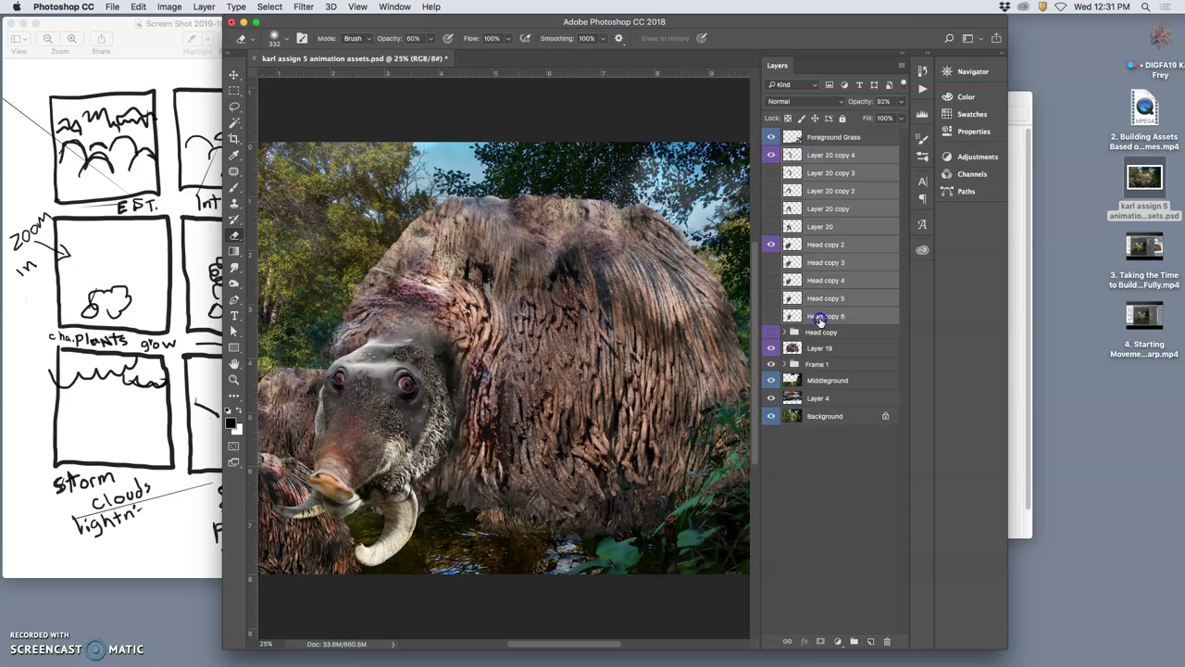
pyautogui.click(854, 641)
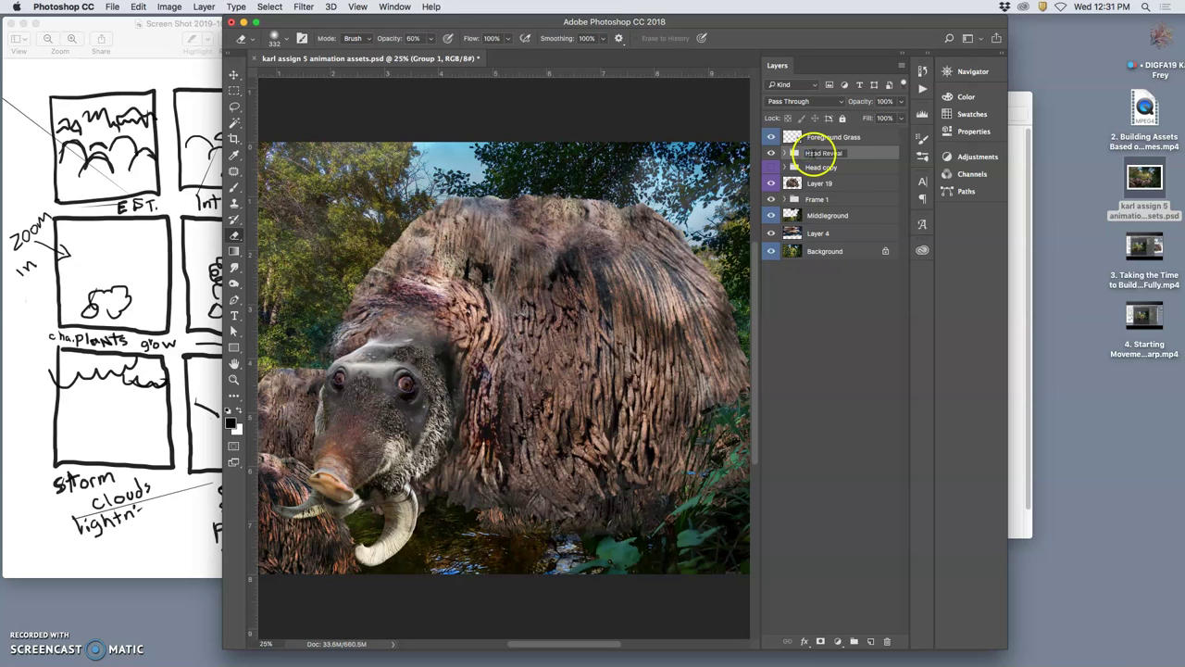
pyautogui.press('Return')
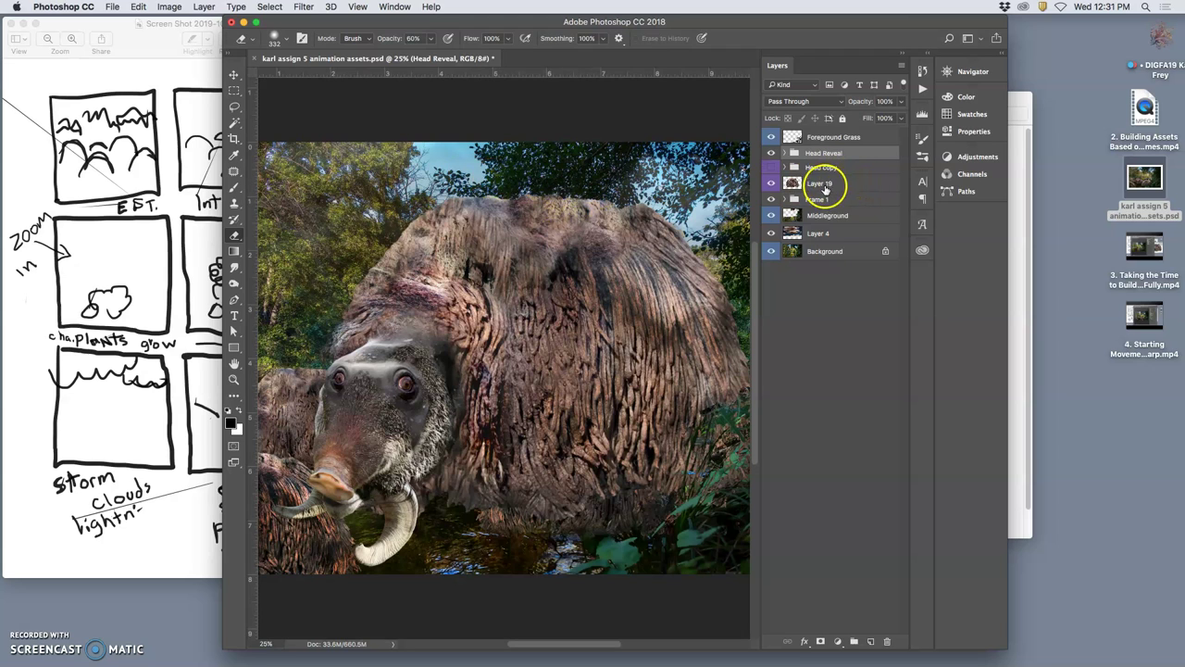
# - Move Layer 19 directly beneath the Head Reveal group, duplicate both together, and hide the originals
pyautogui.moveTo(824, 184); pyautogui.dragTo(822, 161)
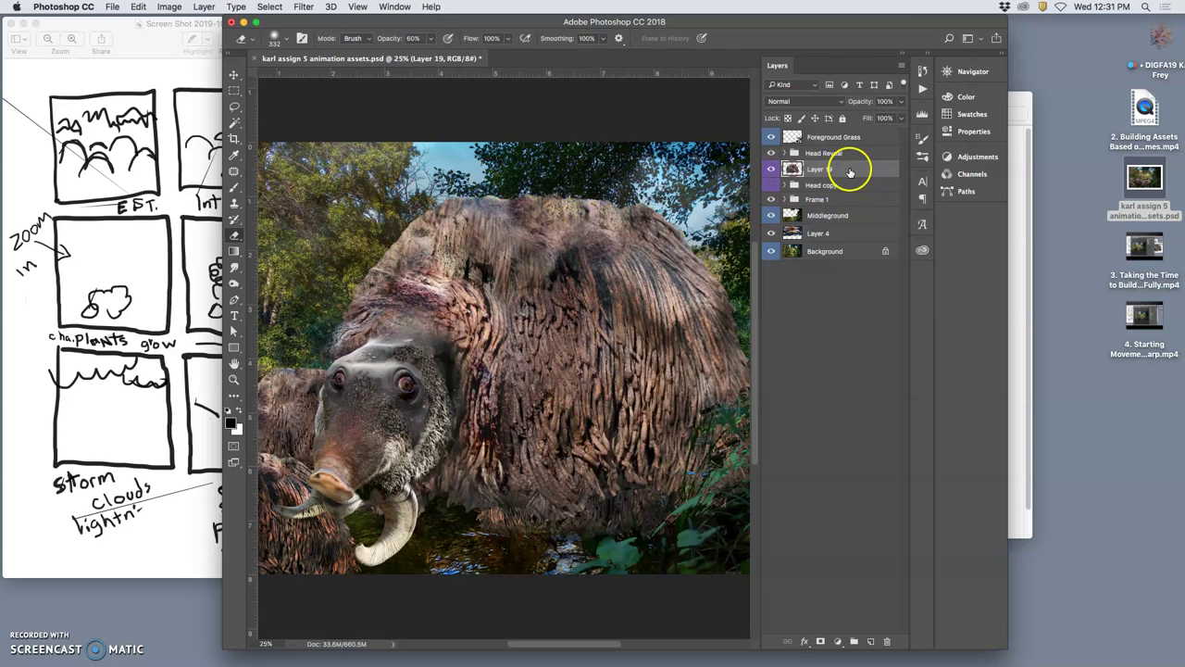
pyautogui.keyDown('shift'); pyautogui.click(818, 153); pyautogui.keyUp('shift')
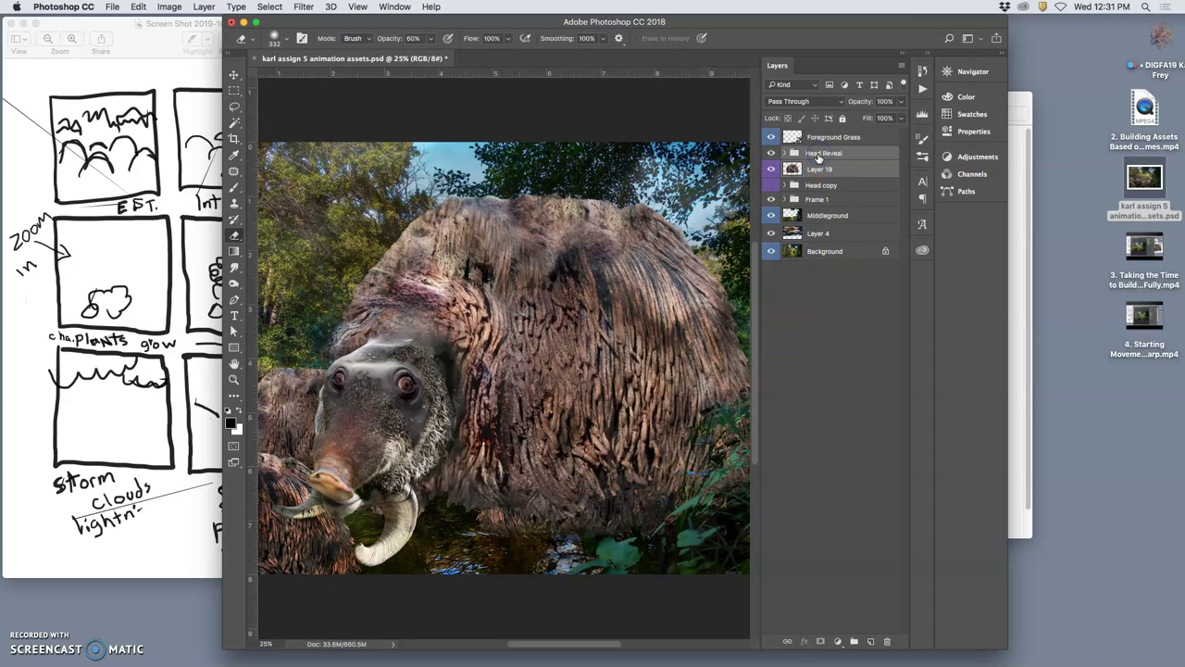
pyautogui.press('super+j')
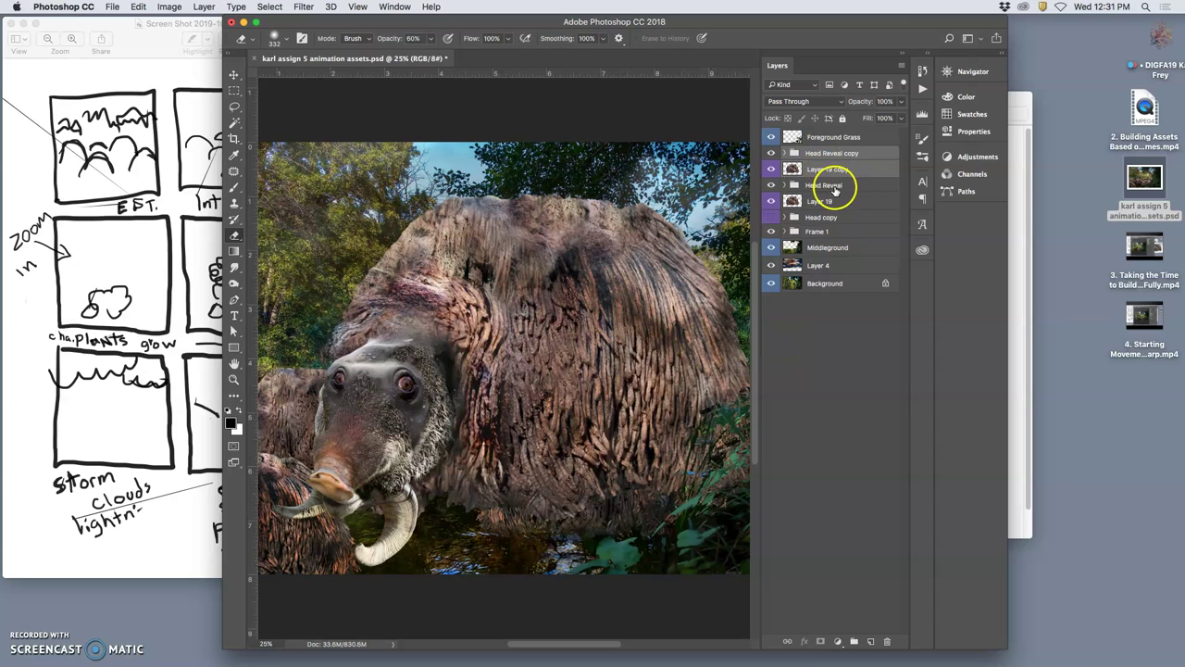
pyautogui.moveTo(771, 185); pyautogui.dragTo(771, 201)
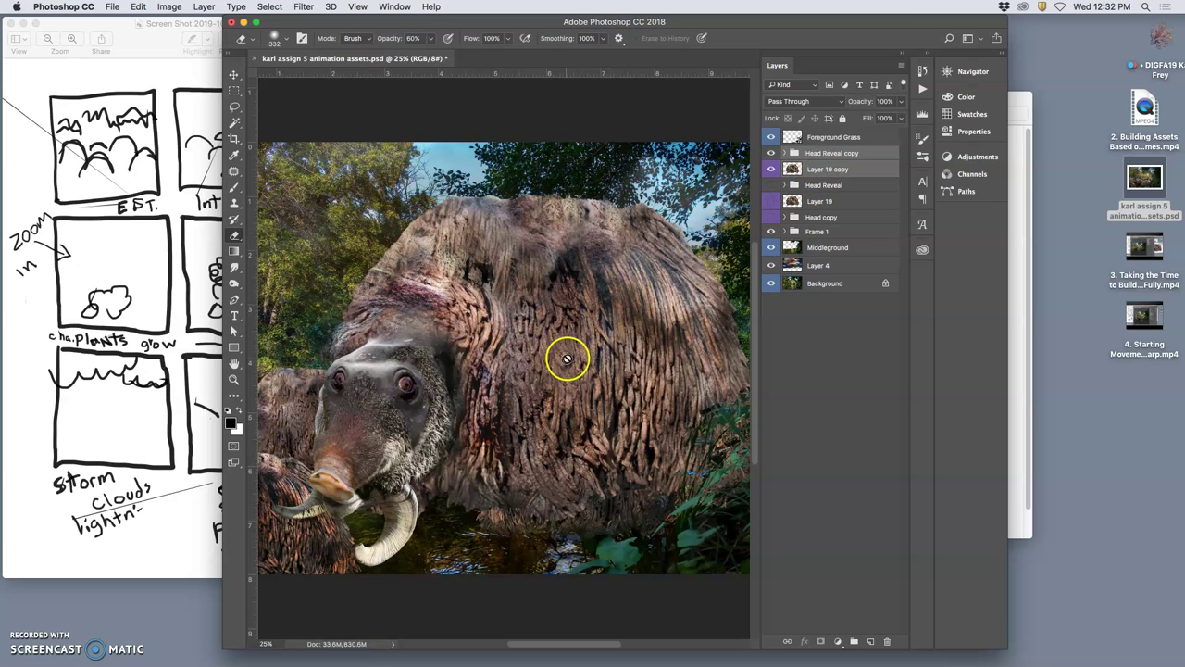
# - Check the storyboard, then scale Head Reveal copy and Layer 19 copy down to about 54.5% and place them over the front central mound
pyautogui.press('super+t')
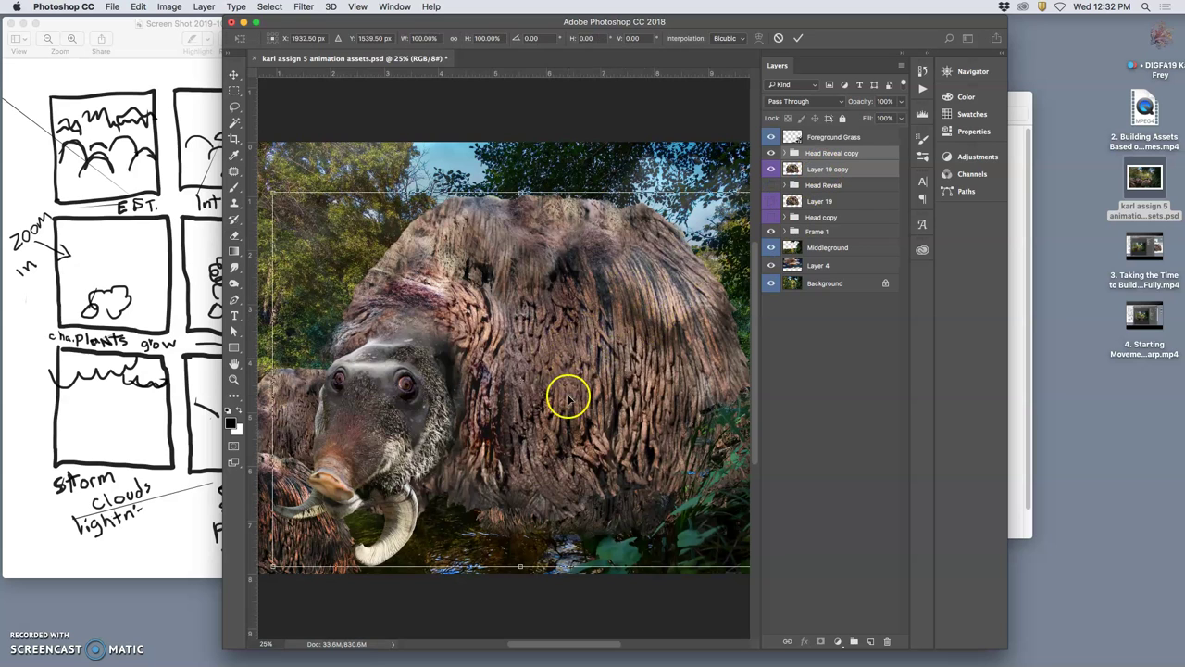
pyautogui.press('super+minus')
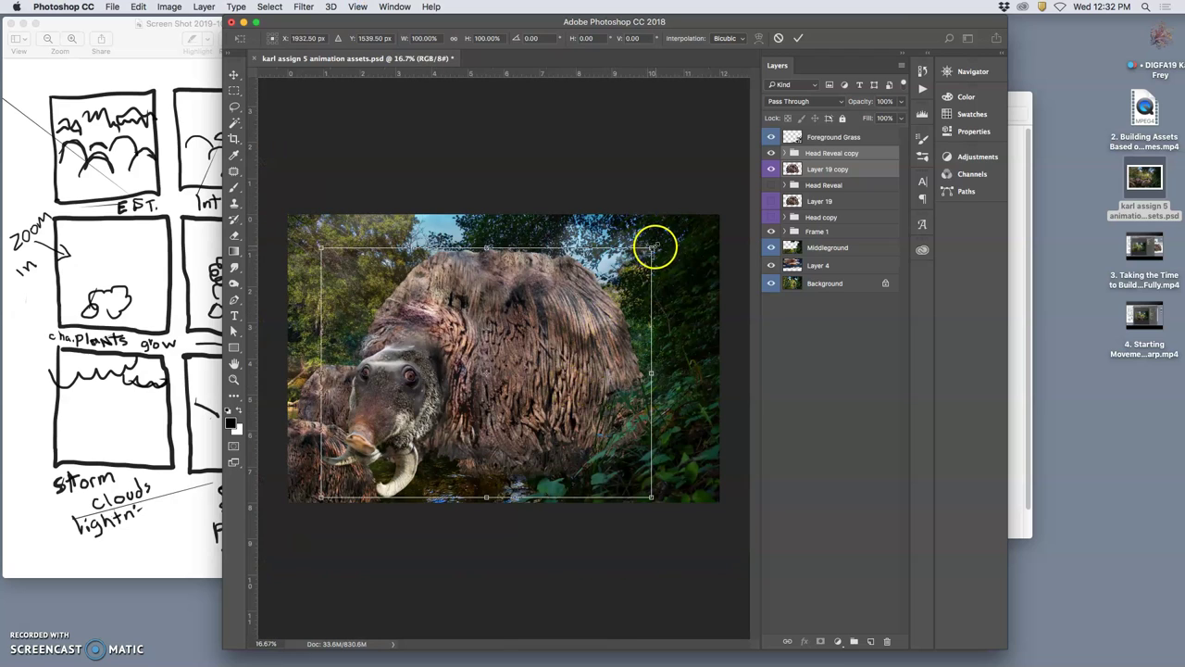
pyautogui.click(213, 212)
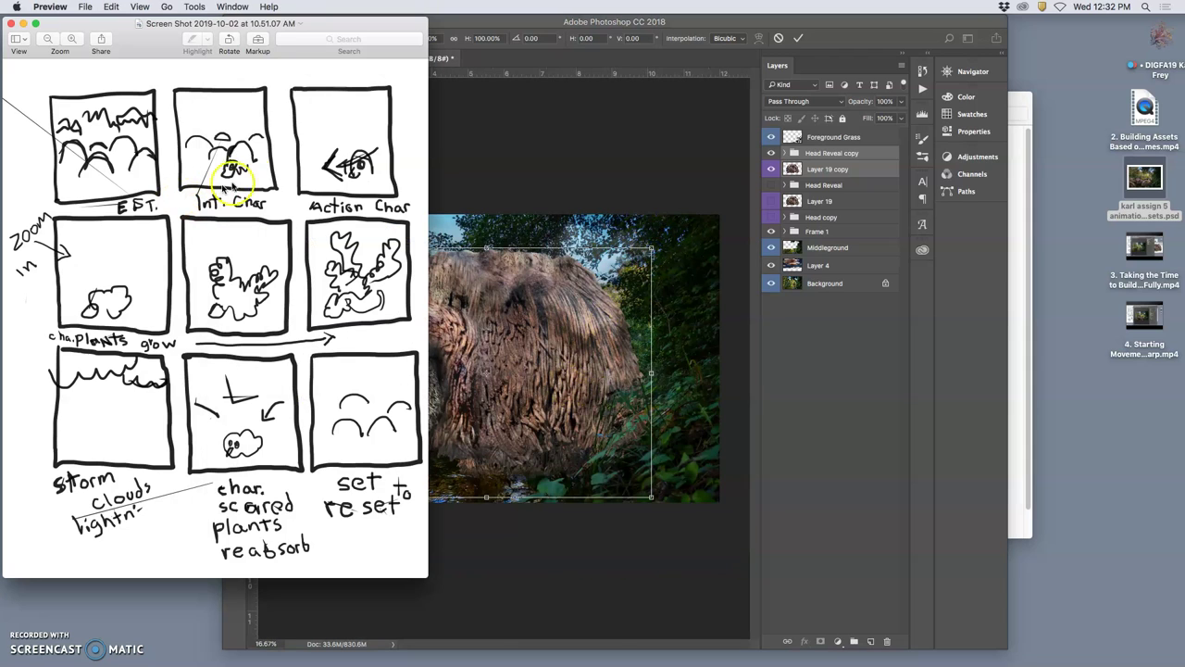
pyautogui.click(677, 182)
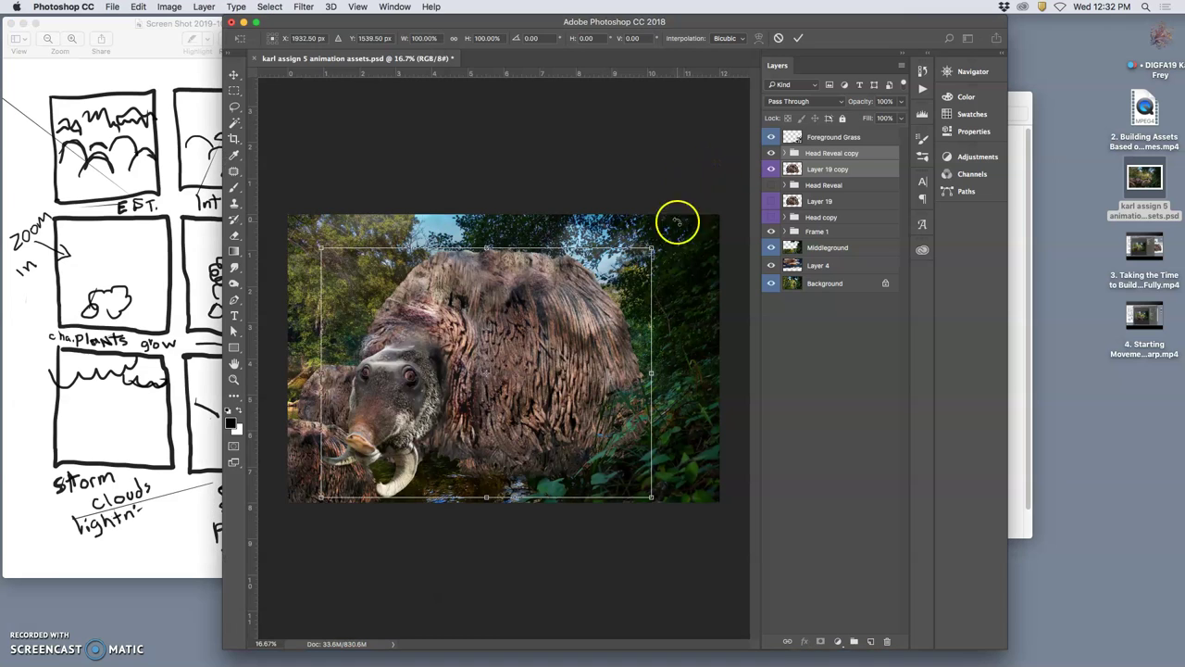
pyautogui.moveTo(652, 250); pyautogui.dragTo(579, 306)
pyautogui.moveTo(521, 355); pyautogui.dragTo(545, 415)
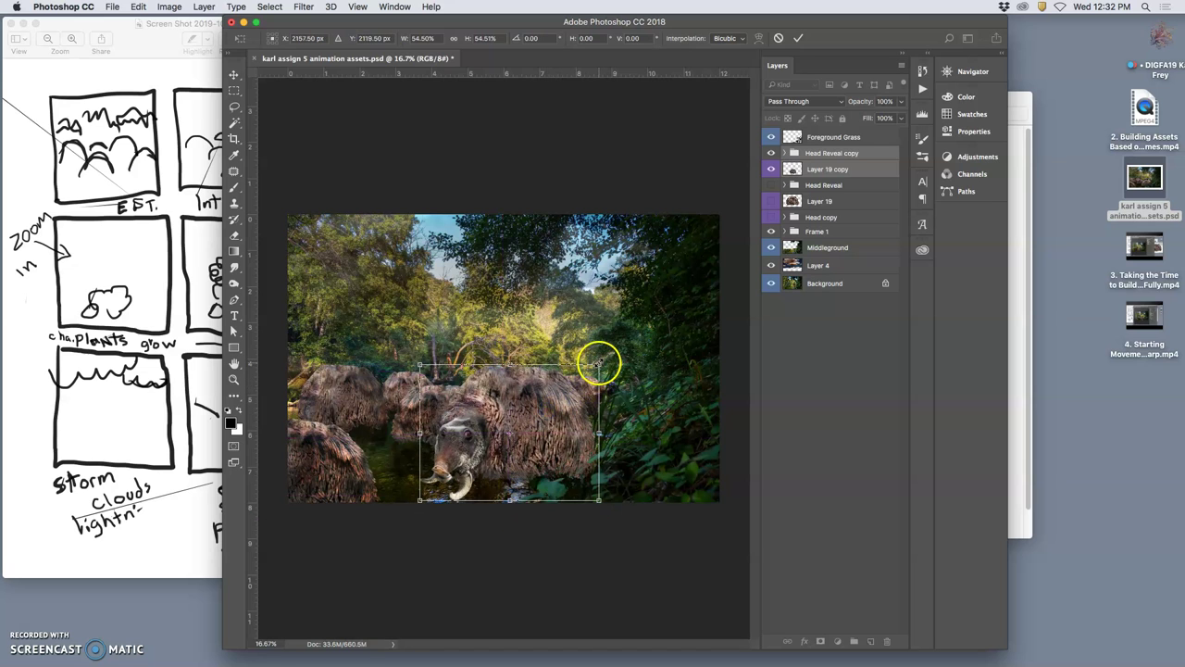
# - Refine the creature copies to about 51.2% scale and -2.2° rotation, align them over the central mound, and commit the transform
pyautogui.moveTo(598, 365)
pyautogui.mouseDown()
pyautogui.moveTo(569, 378)
pyautogui.moveTo(603, 373)
pyautogui.mouseUp()
pyautogui.moveTo(549, 415); pyautogui.dragTo(566, 428)
pyautogui.click(611, 381)
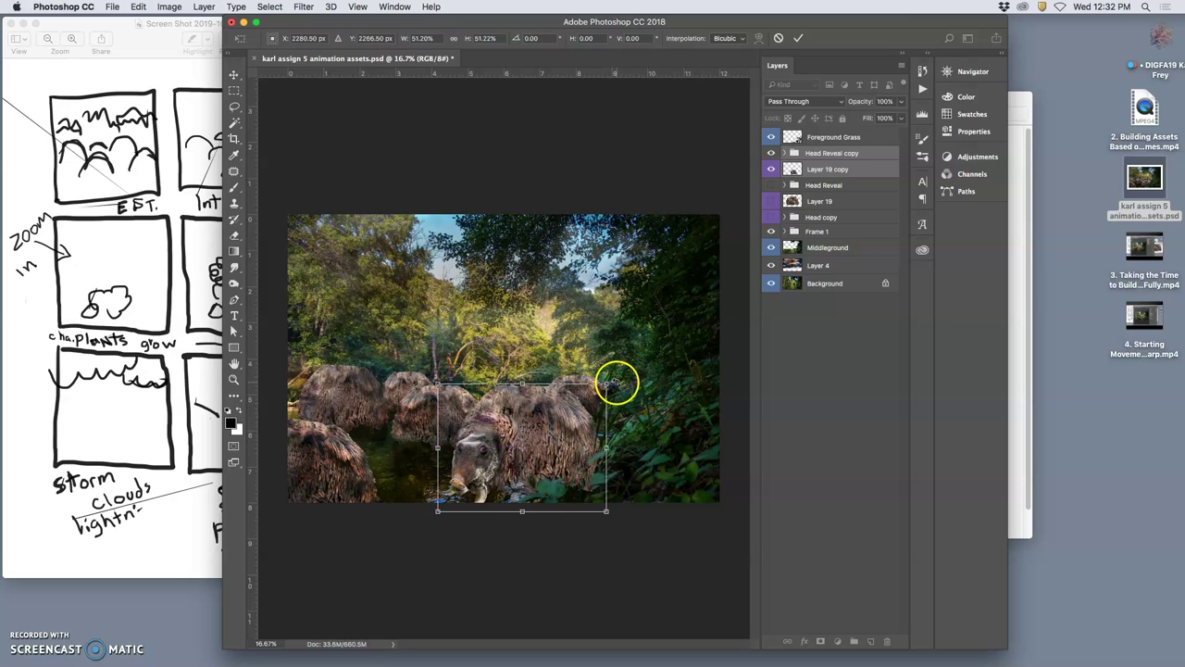
pyautogui.moveTo(616, 382); pyautogui.dragTo(614, 379)
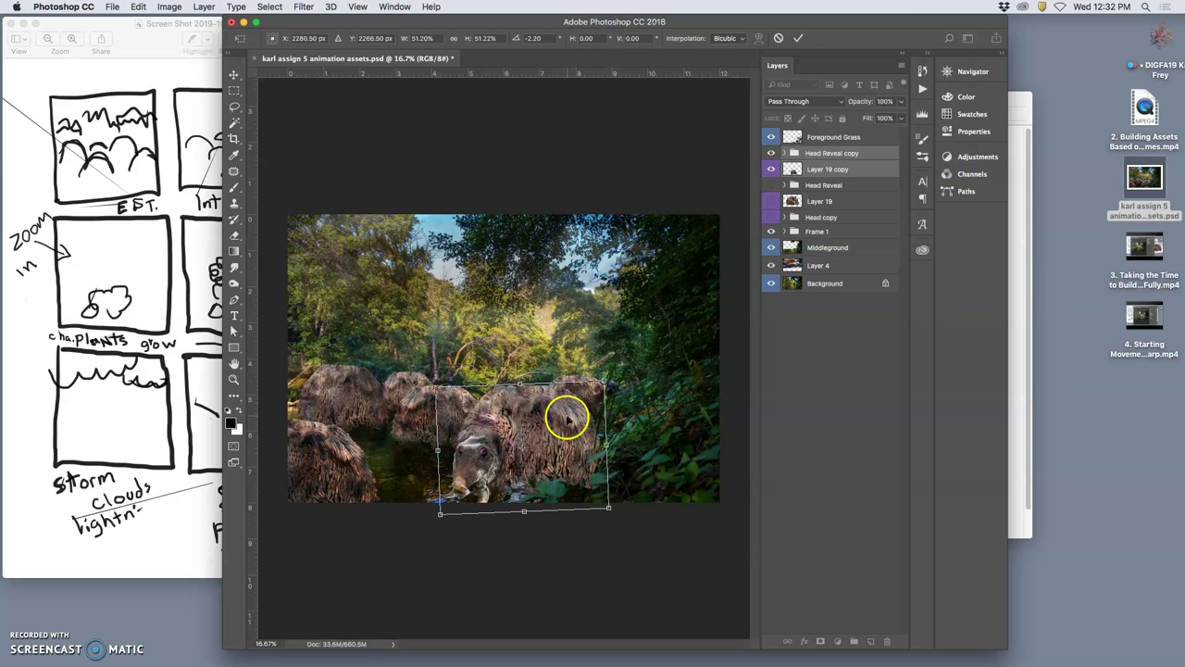
pyautogui.moveTo(564, 416); pyautogui.dragTo(574, 421)
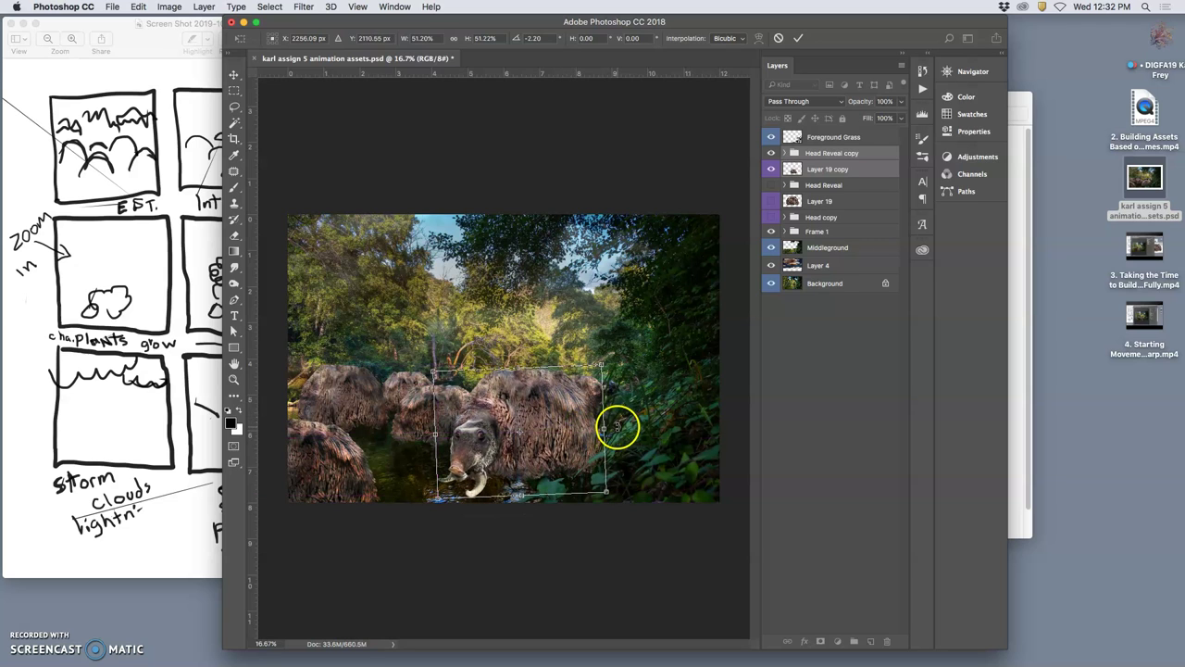
pyautogui.press('Return')
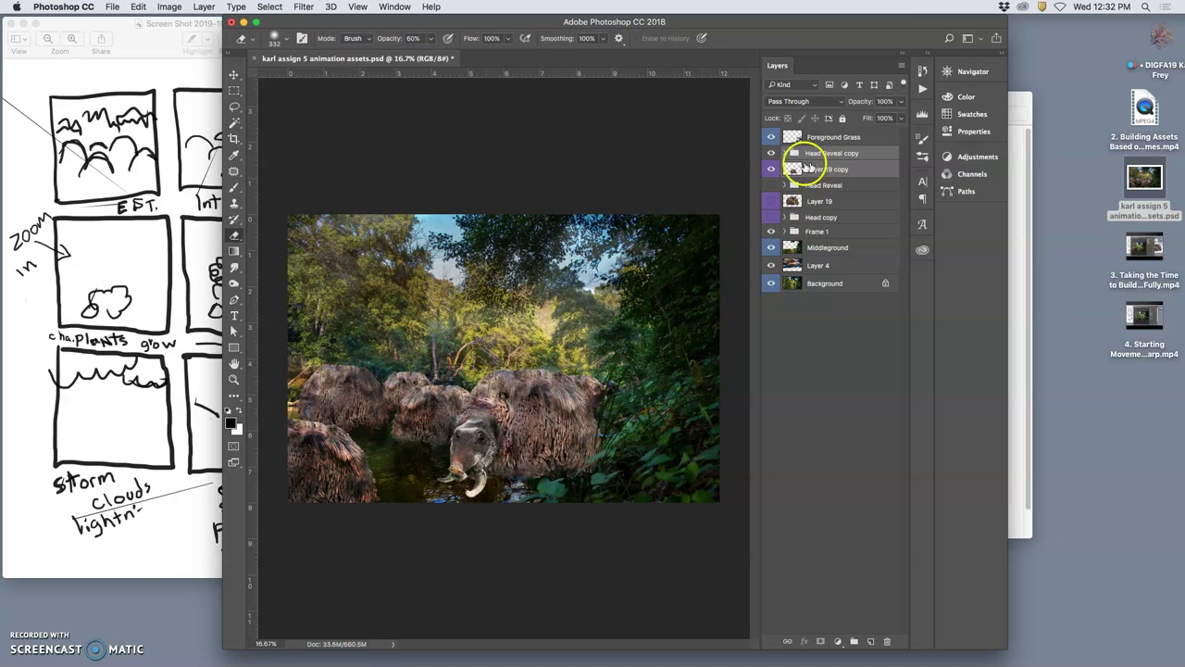
# - Toggle Layer 19 copy and Head Reveal copy on and off to compare the small creature with the mound behind it
pyautogui.click(772, 170)
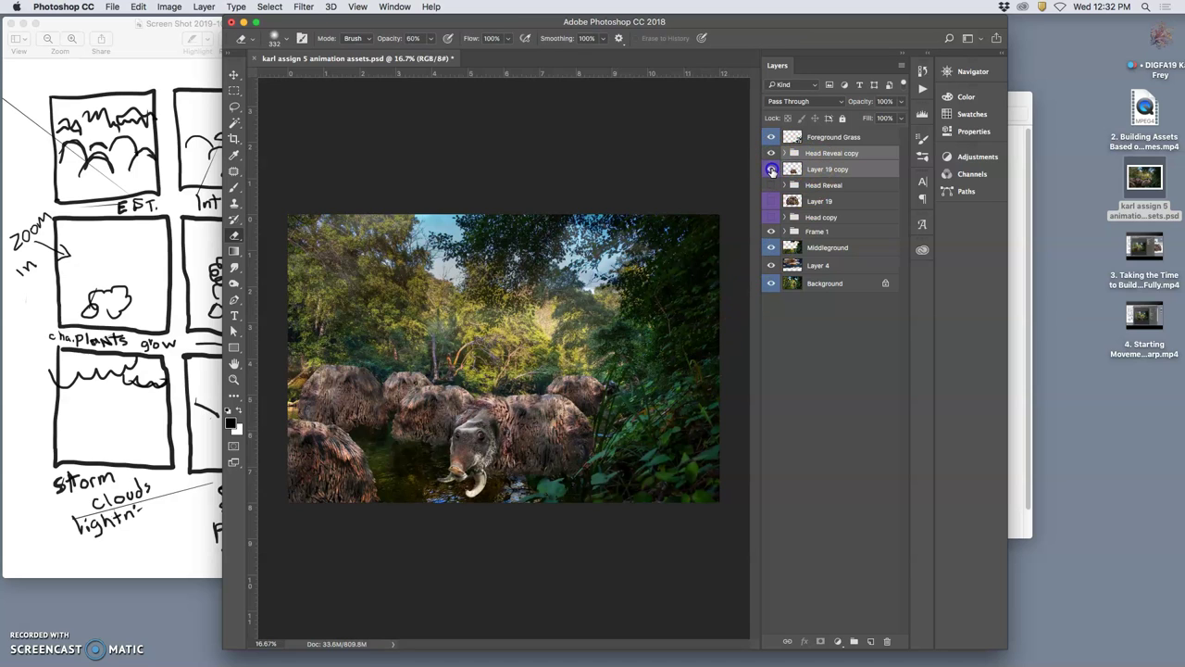
pyautogui.click(773, 171)
pyautogui.click(772, 170)
pyautogui.click(772, 171)
pyautogui.click(772, 171)
pyautogui.click(772, 170)
pyautogui.click(774, 154)
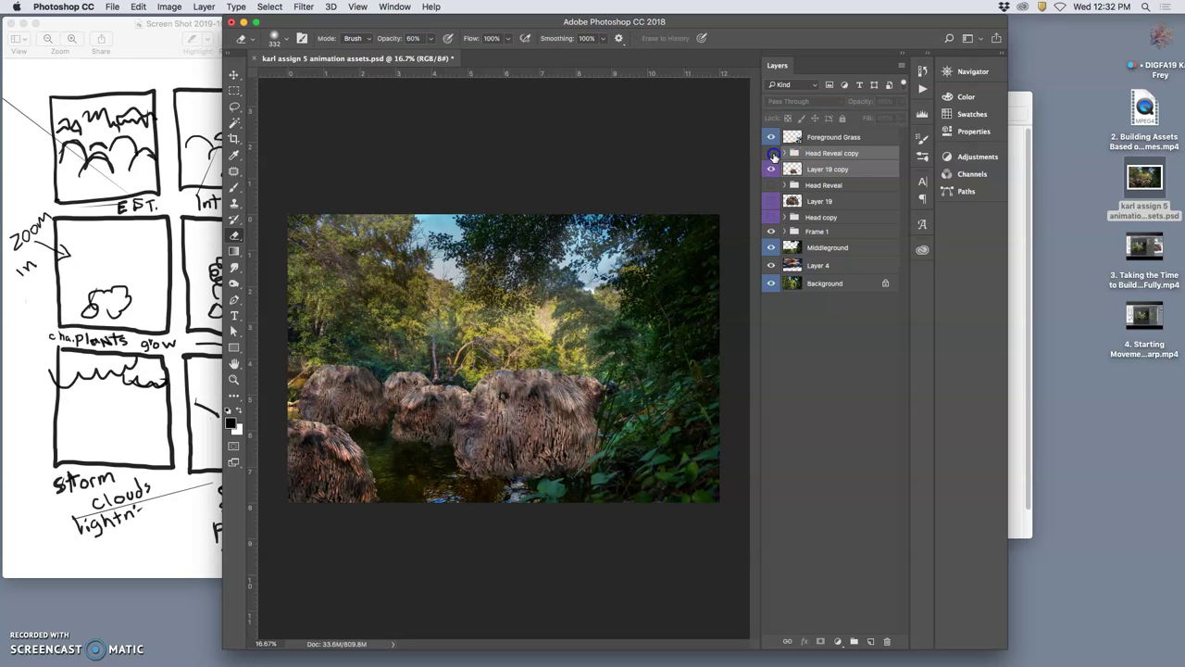
pyautogui.click(773, 154)
pyautogui.click(773, 154)
pyautogui.click(773, 154)
pyautogui.click(773, 153)
pyautogui.click(773, 154)
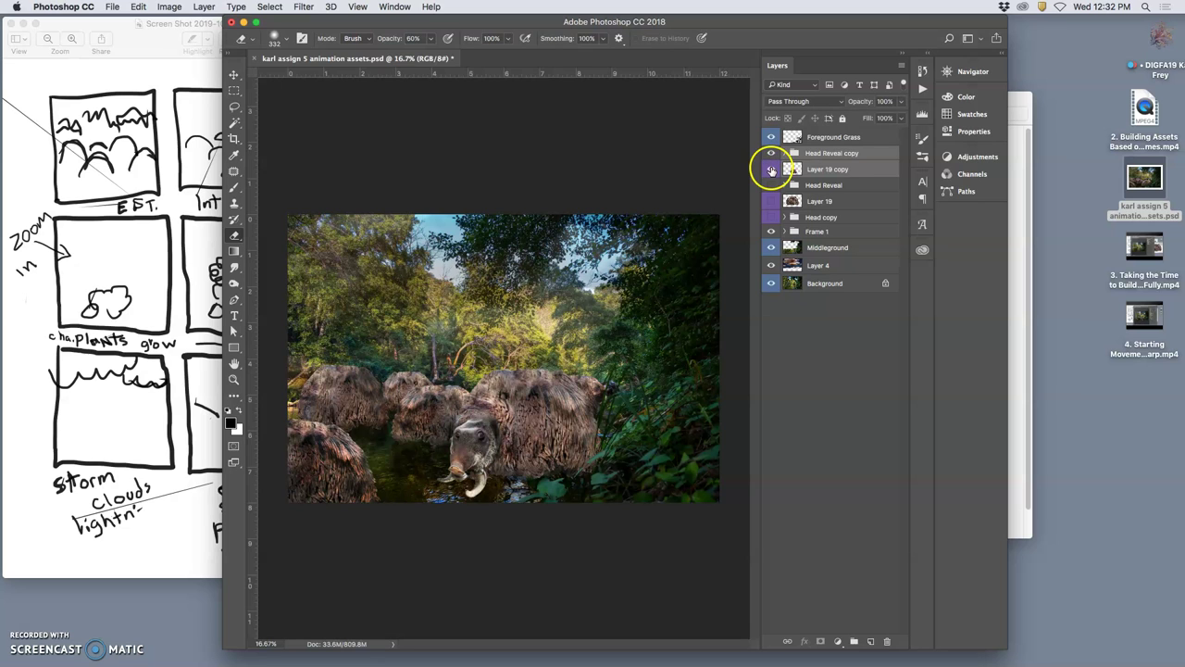
pyautogui.click(772, 171)
pyautogui.click(772, 170)
pyautogui.click(772, 170)
pyautogui.click(772, 170)
pyautogui.click(772, 170)
pyautogui.click(772, 170)
# - Hide Head Reveal copy and Layer 19 copy, then enlarge hero mound copy in the Frame 1 group to about 118% and commit
pyautogui.click(772, 152)
pyautogui.click(772, 170)
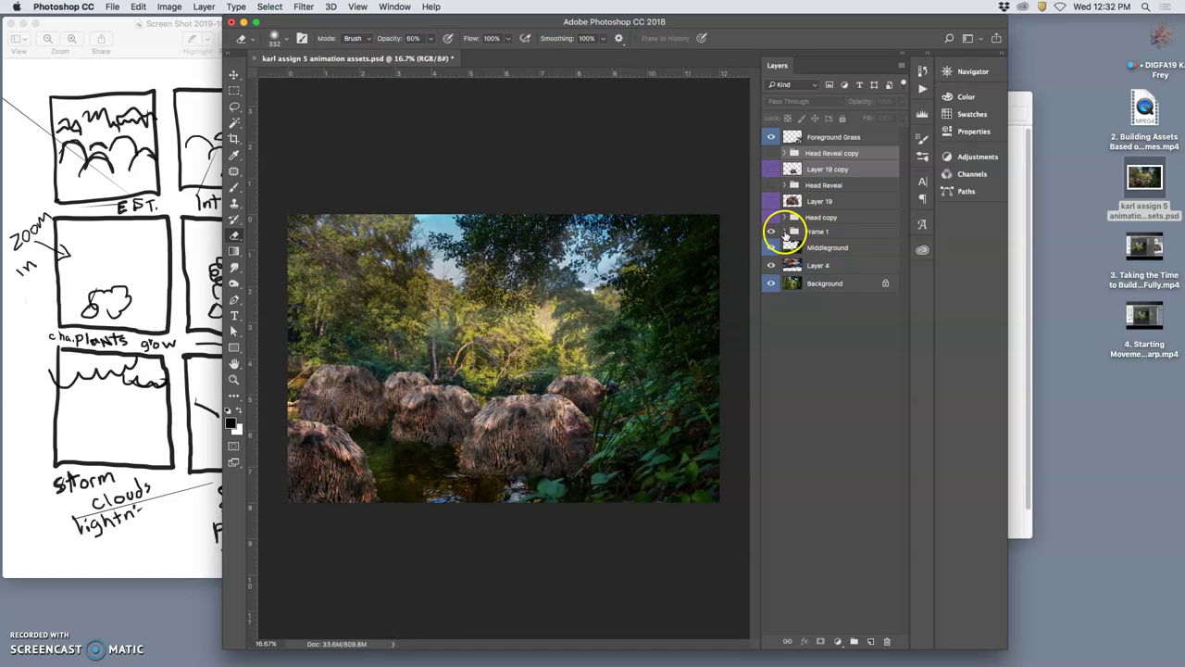
pyautogui.click(785, 231)
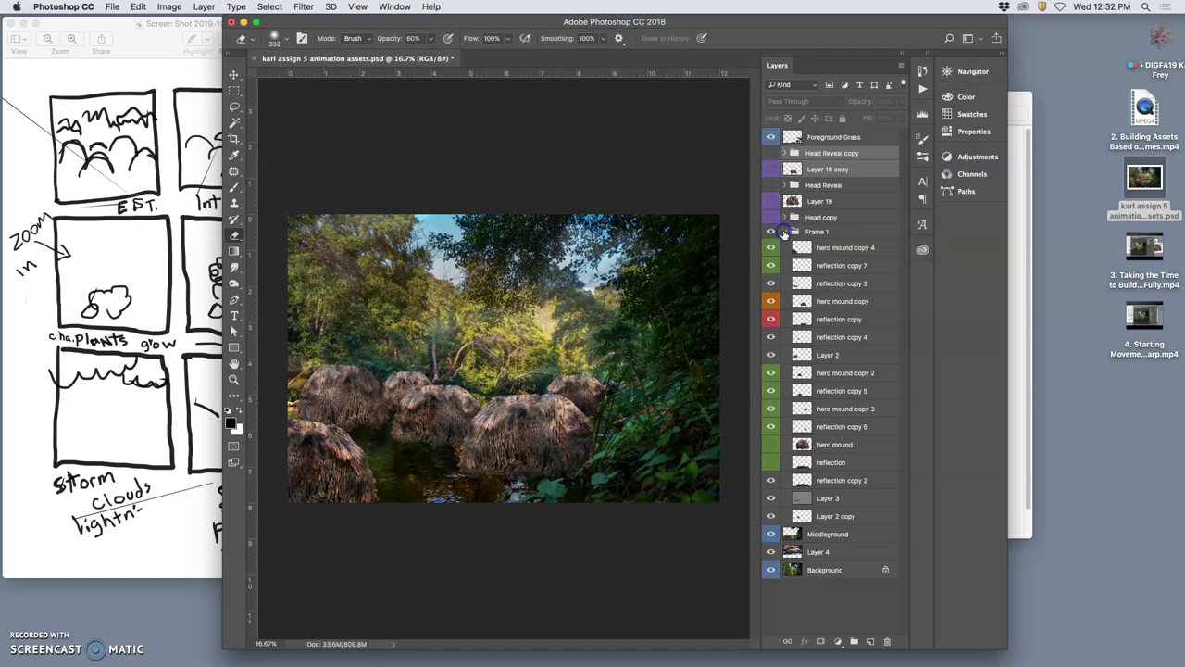
pyautogui.click(824, 302)
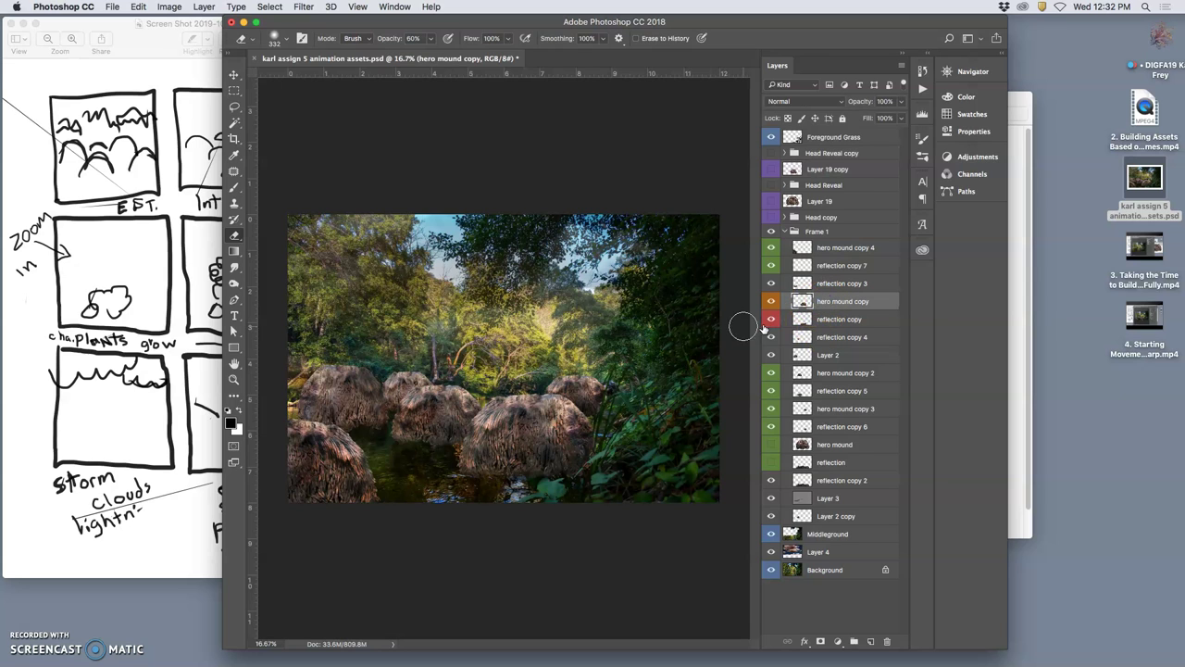
pyautogui.press('super+t')
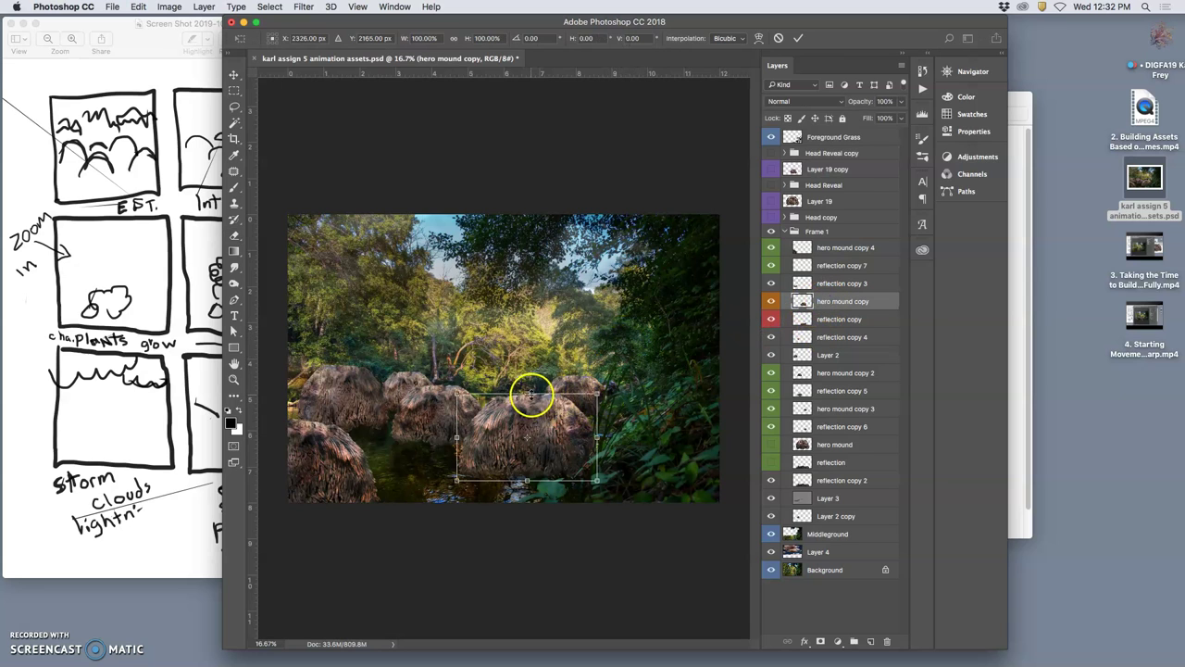
pyautogui.moveTo(597, 390)
pyautogui.mouseDown()
pyautogui.moveTo(637, 362)
pyautogui.moveTo(608, 383)
pyautogui.mouseUp()
pyautogui.moveTo(527, 387)
pyautogui.mouseDown()
pyautogui.moveTo(527, 368)
pyautogui.moveTo(525, 382)
pyautogui.mouseUp()
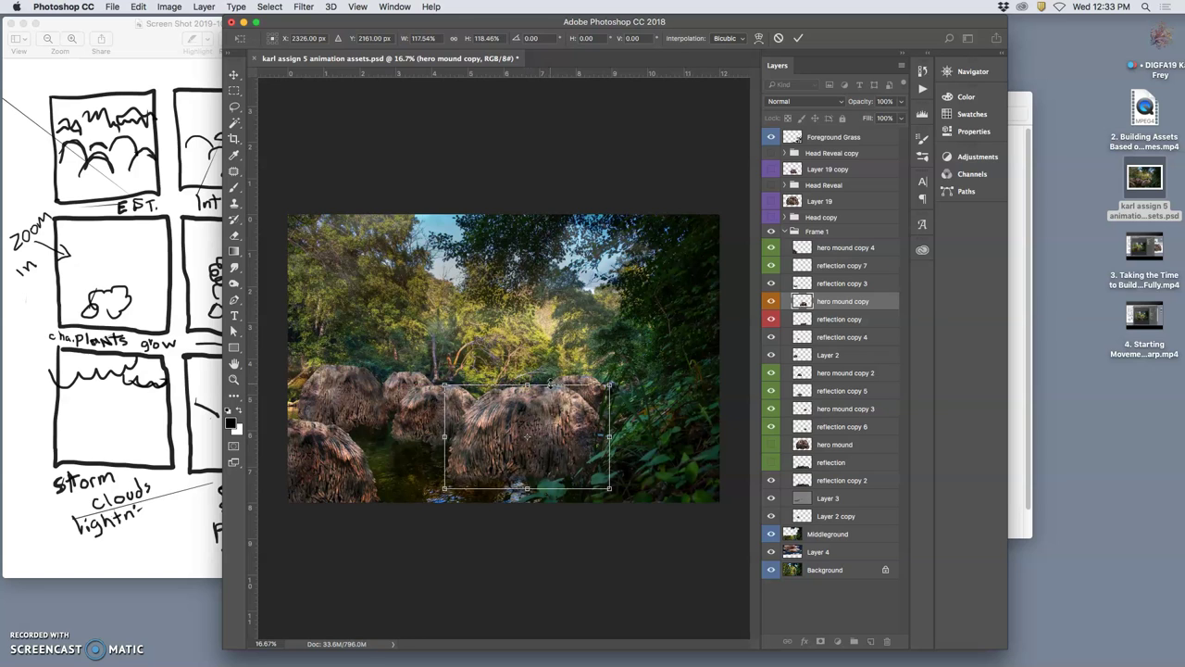
pyautogui.press('Return')
pyautogui.press('e')
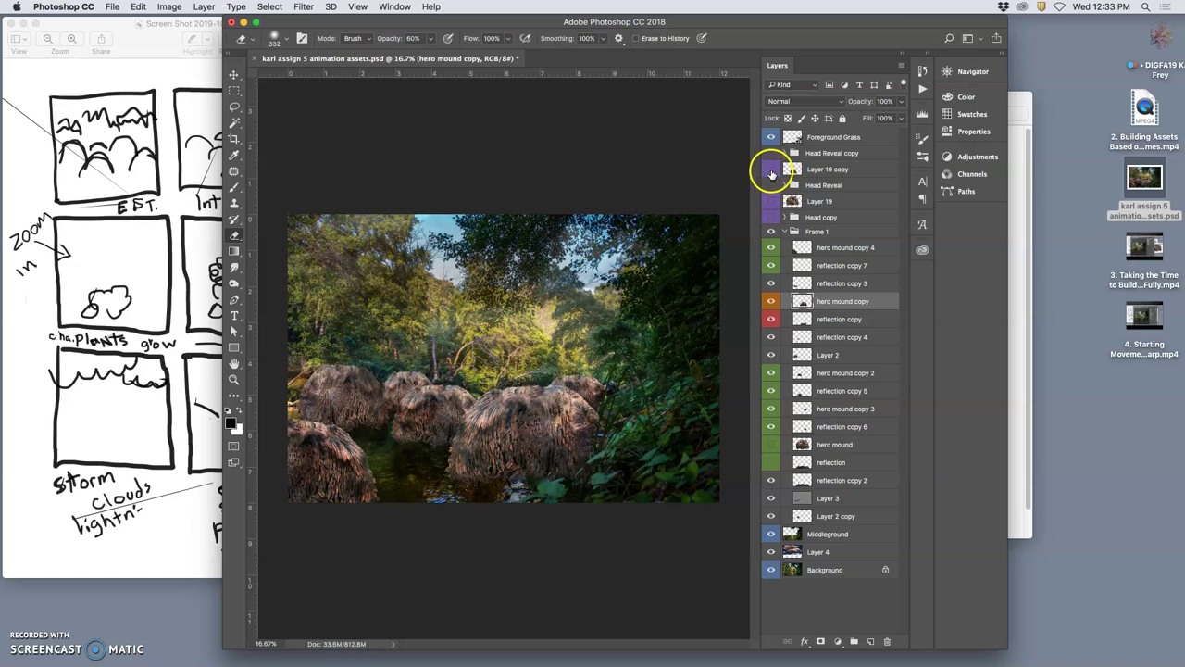
# - Compare the enlarged hero mound copy with Layer 19 copy, leave the latter hidden, and bring up the storyboard sketch in Preview
pyautogui.click(771, 172)
pyautogui.click(772, 171)
pyautogui.click(771, 172)
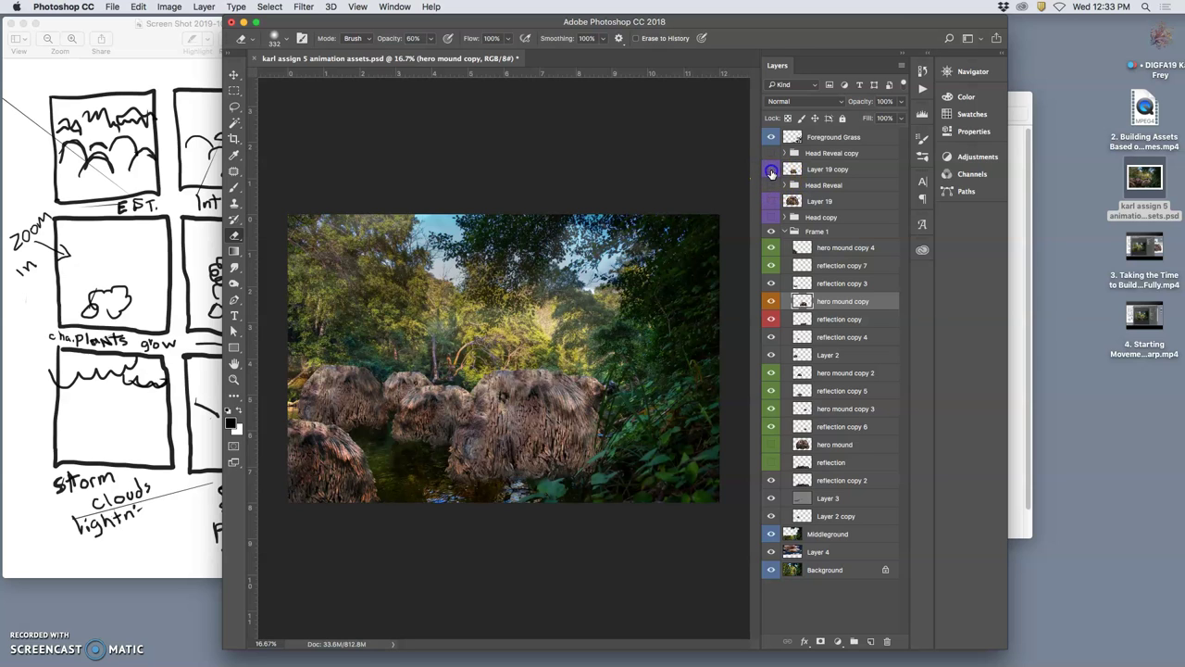
pyautogui.click(771, 171)
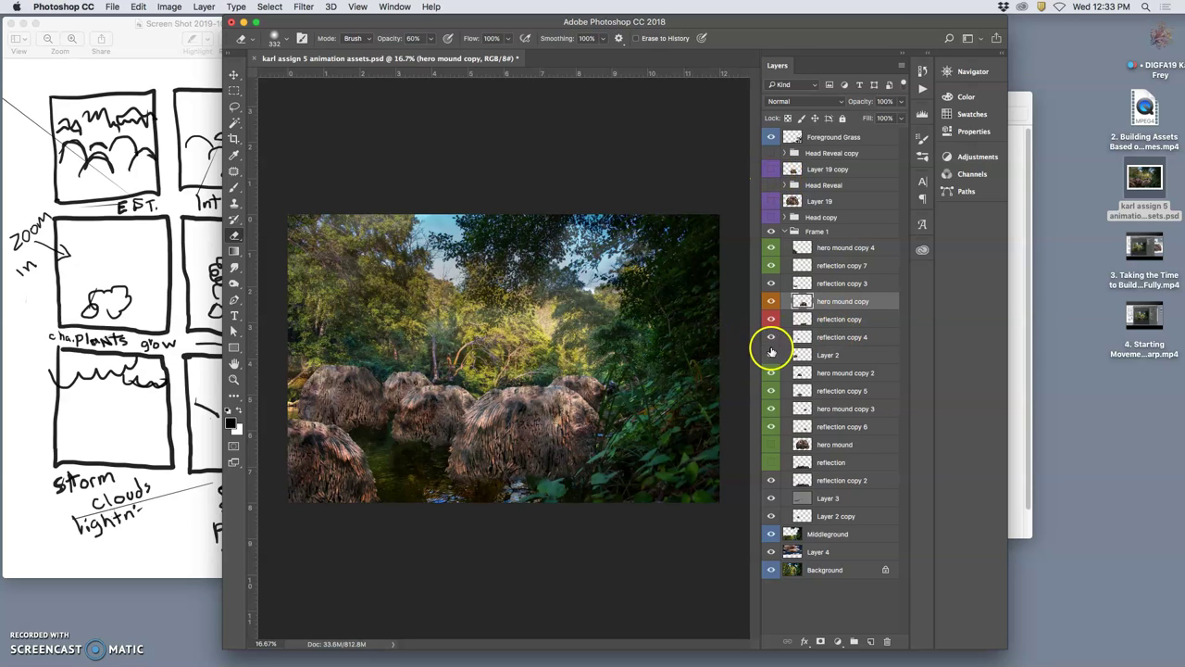
pyautogui.click(145, 125)
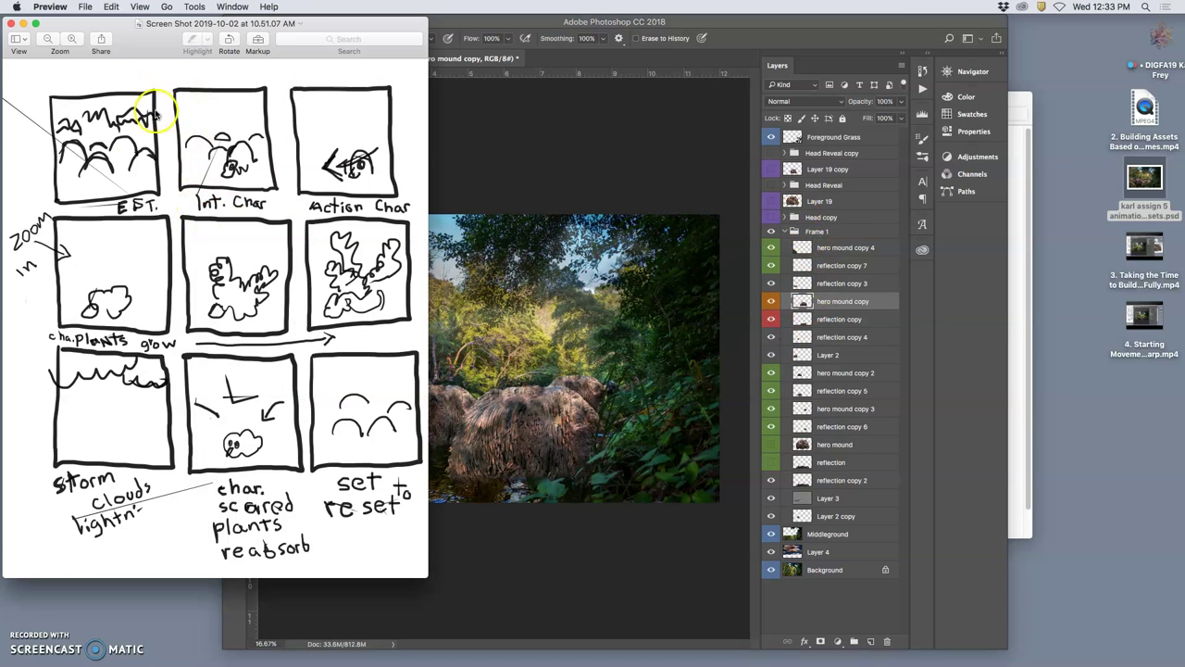
# - Switch back to Photoshop, save the animation assets document, and check its image size
pyautogui.click(559, 149)
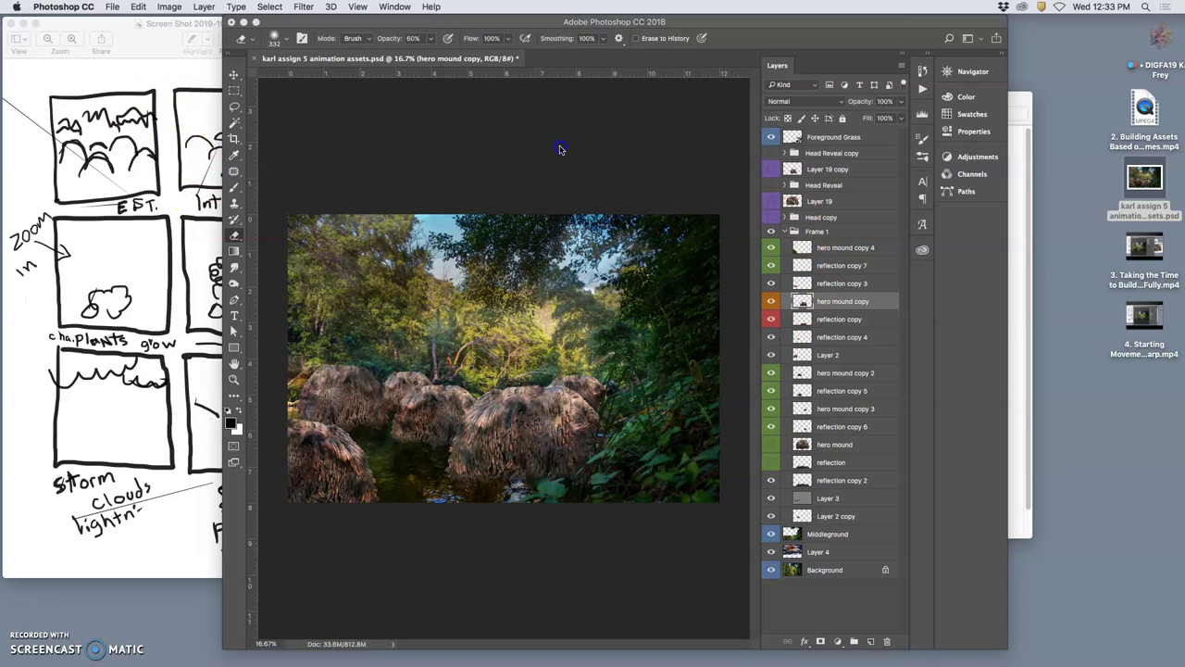
pyautogui.press('super+s')
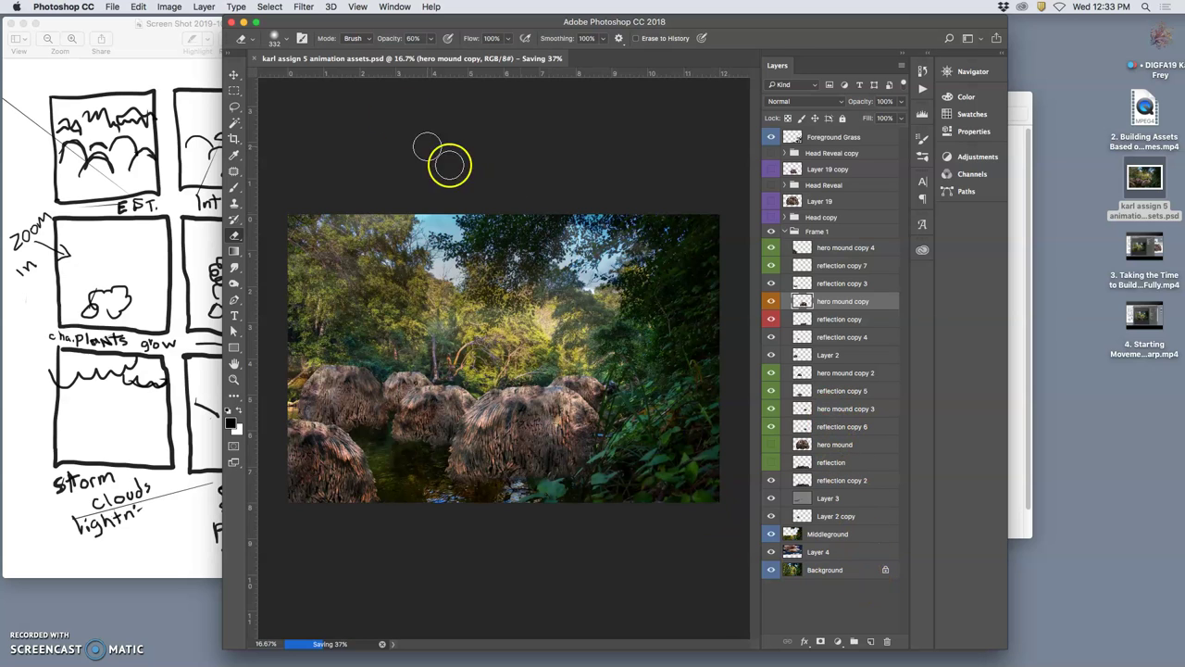
pyautogui.click(174, 8)
pyautogui.click(189, 102)
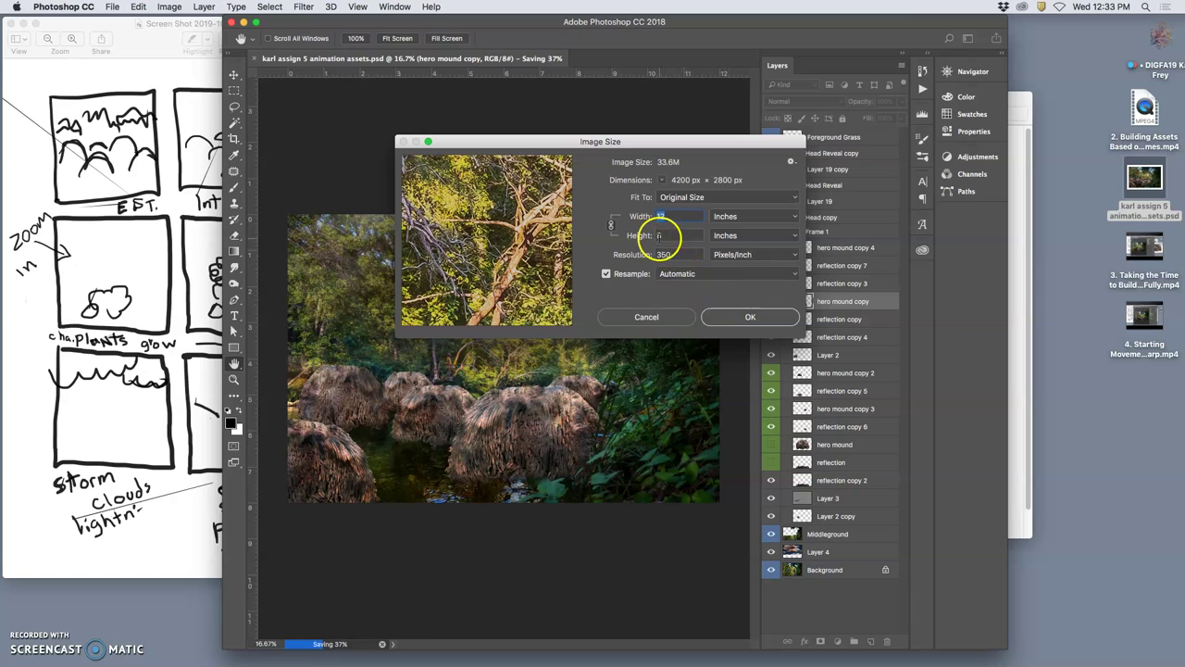
pyautogui.click(732, 324)
pyautogui.press('e')
# - Create a new 12 × 8 inch landscape document at 350 pixels/inch in 8-bit RGB Color with white background contents
pyautogui.click(115, 8)
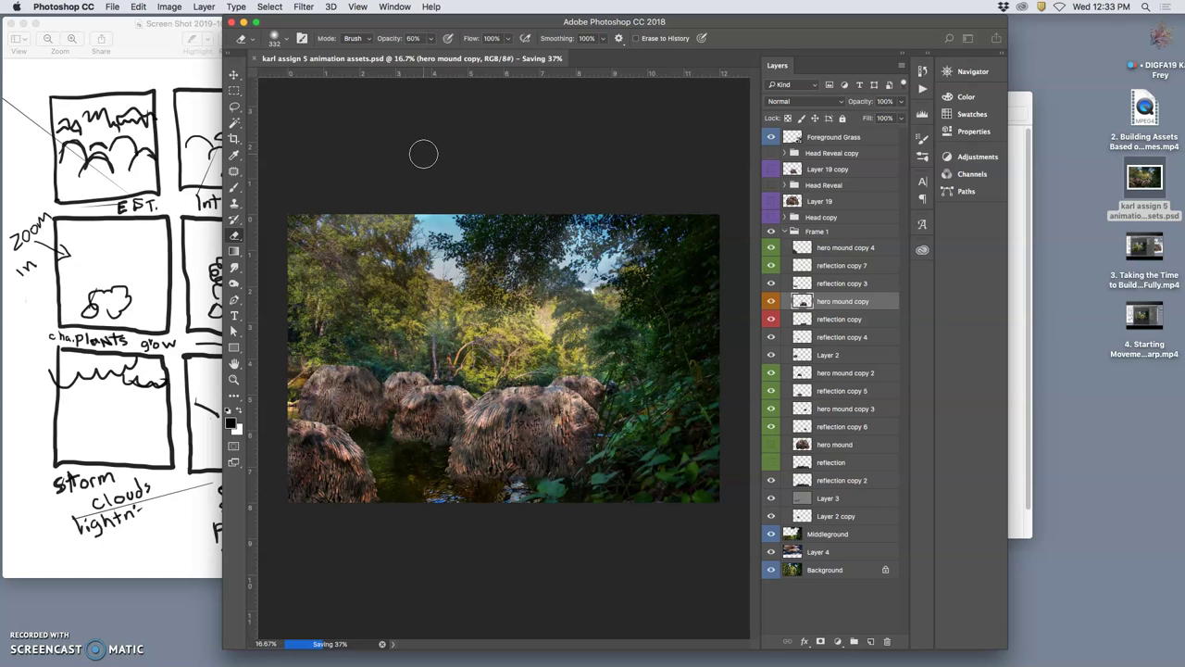
pyautogui.press('super+n')
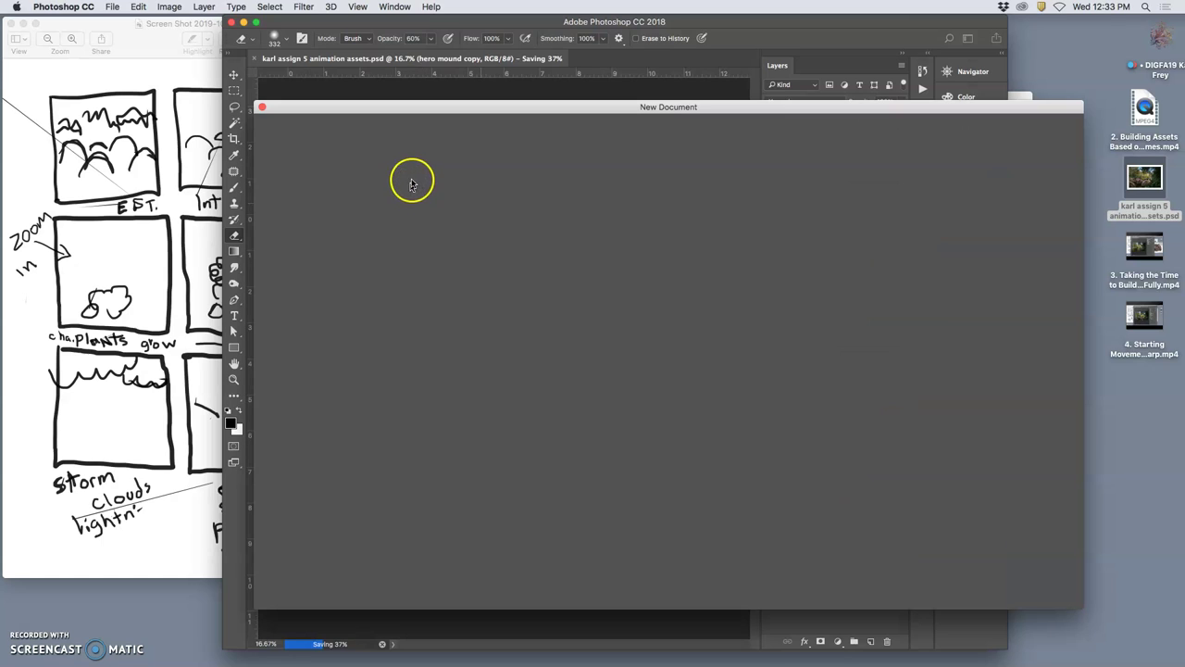
pyautogui.moveTo(436, 107); pyautogui.dragTo(350, 87)
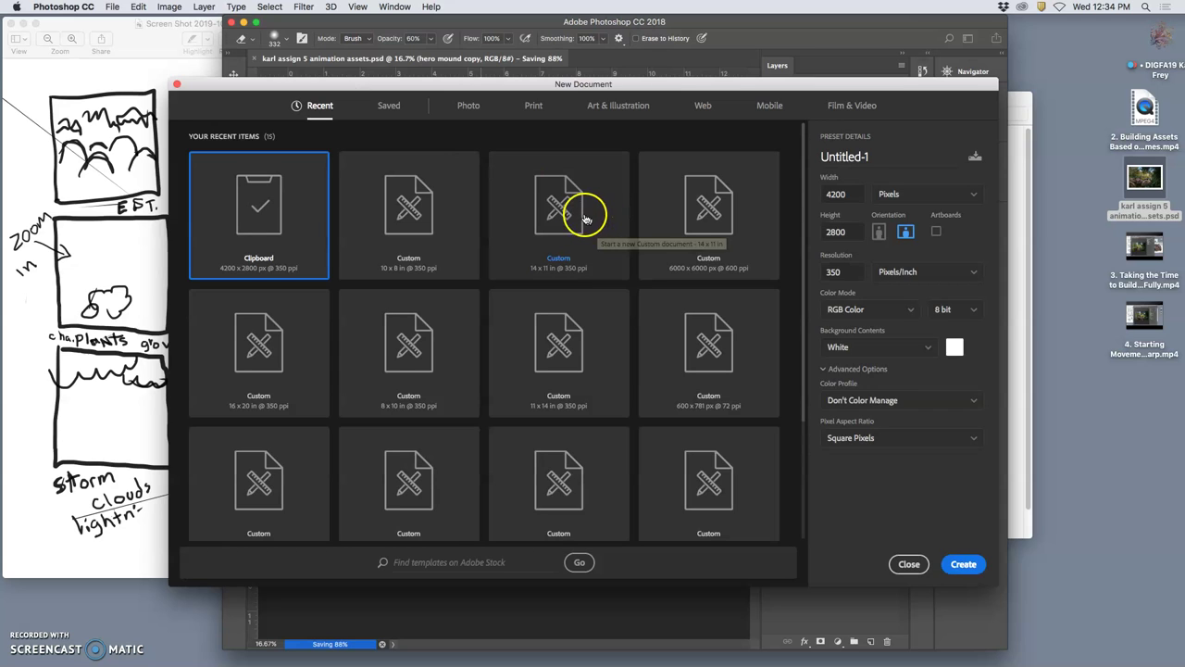
pyautogui.click(896, 194)
pyautogui.click(888, 216)
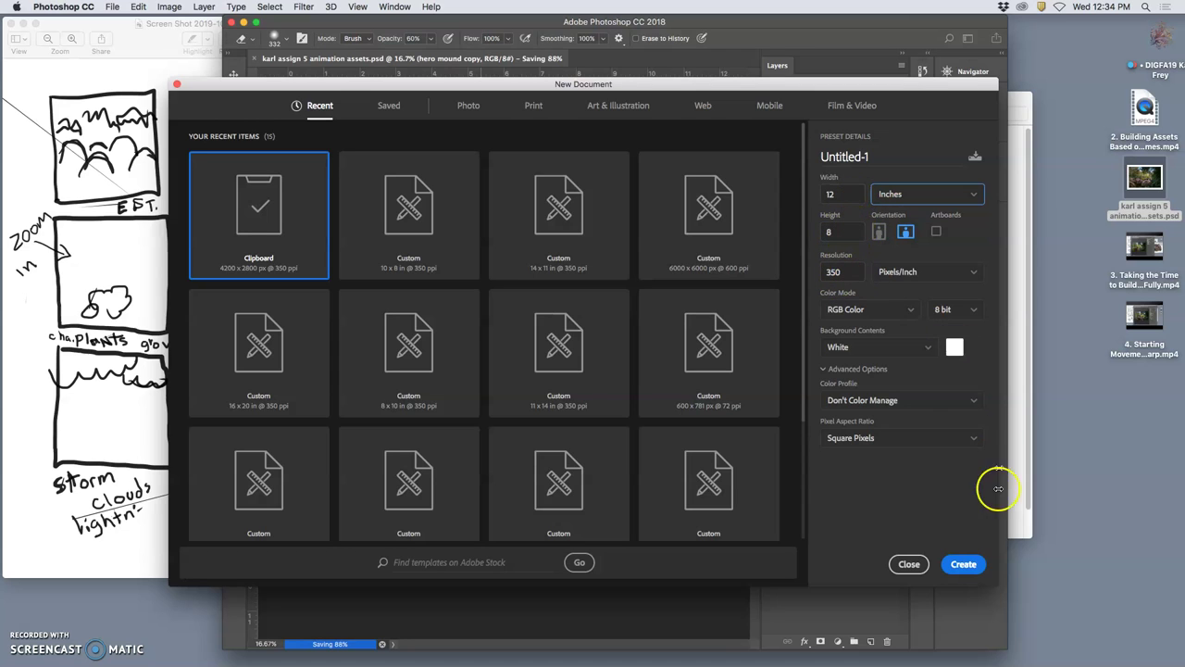
pyautogui.click(963, 564)
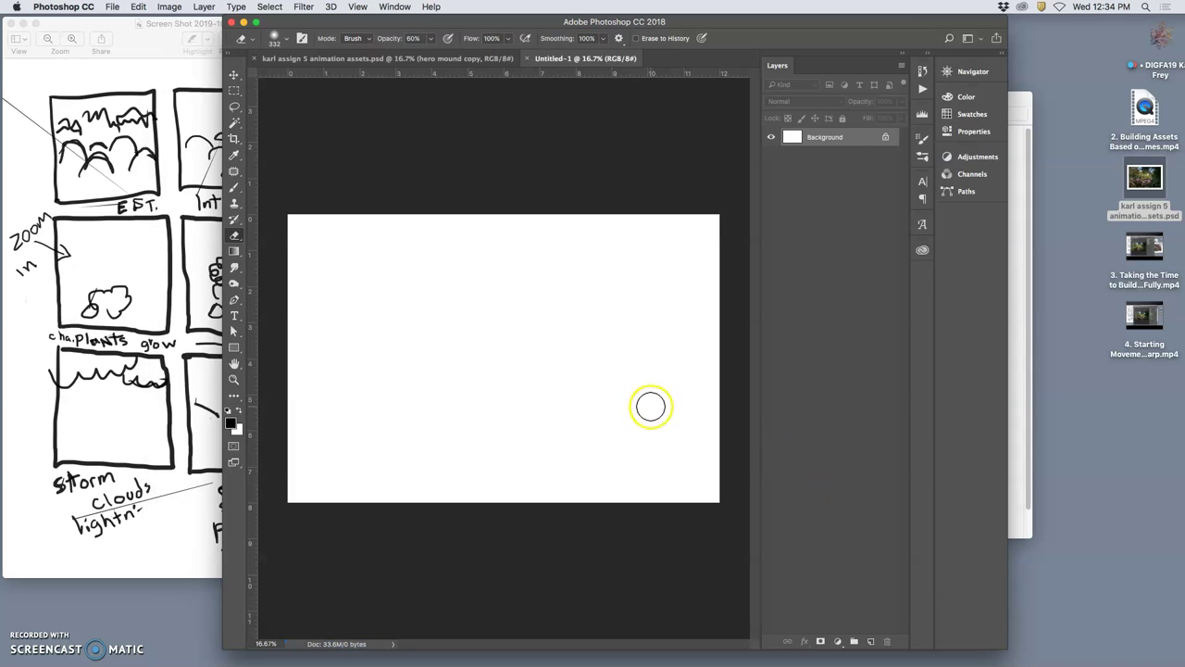
# - In the animation assets document, stamp all visible layers into a new merged layer above Foreground Grass, keeping the original layers
pyautogui.click(425, 58)
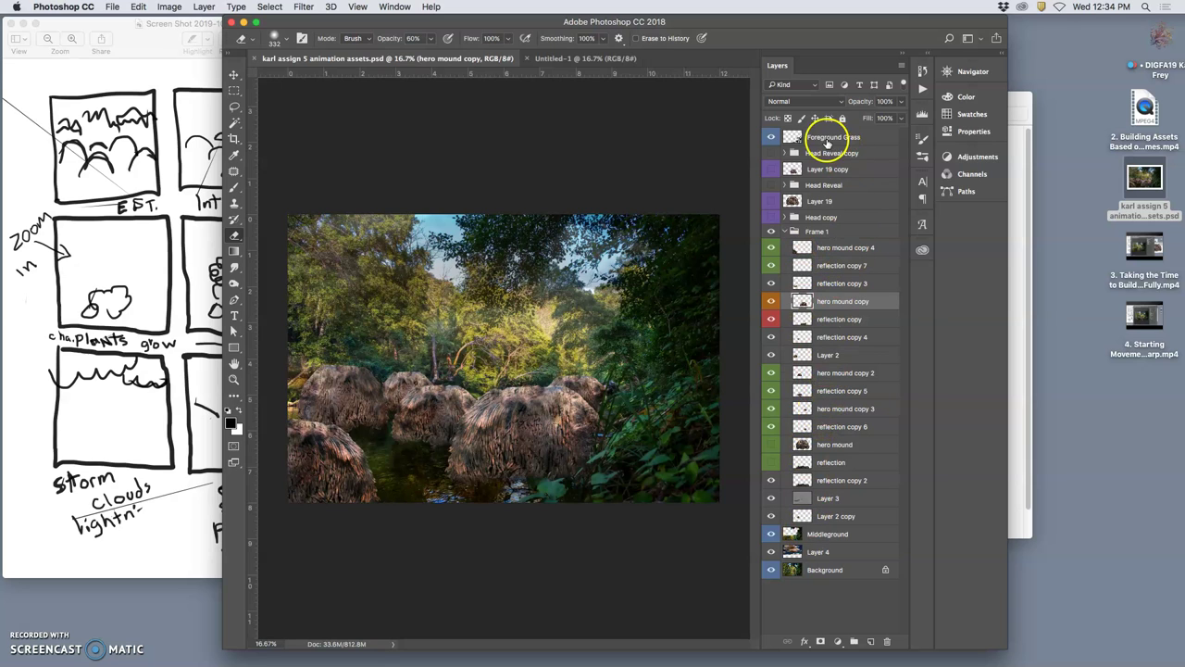
pyautogui.click(827, 140)
pyautogui.click(769, 137)
pyautogui.click(769, 137)
pyautogui.click(819, 139)
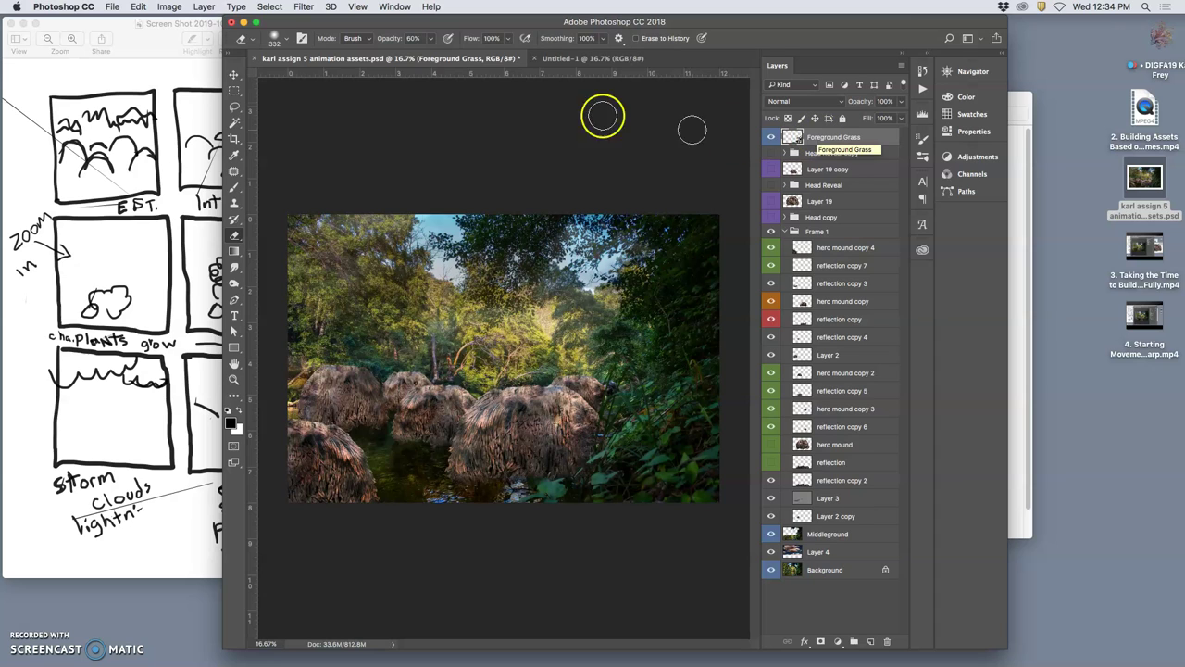
pyautogui.click(204, 8)
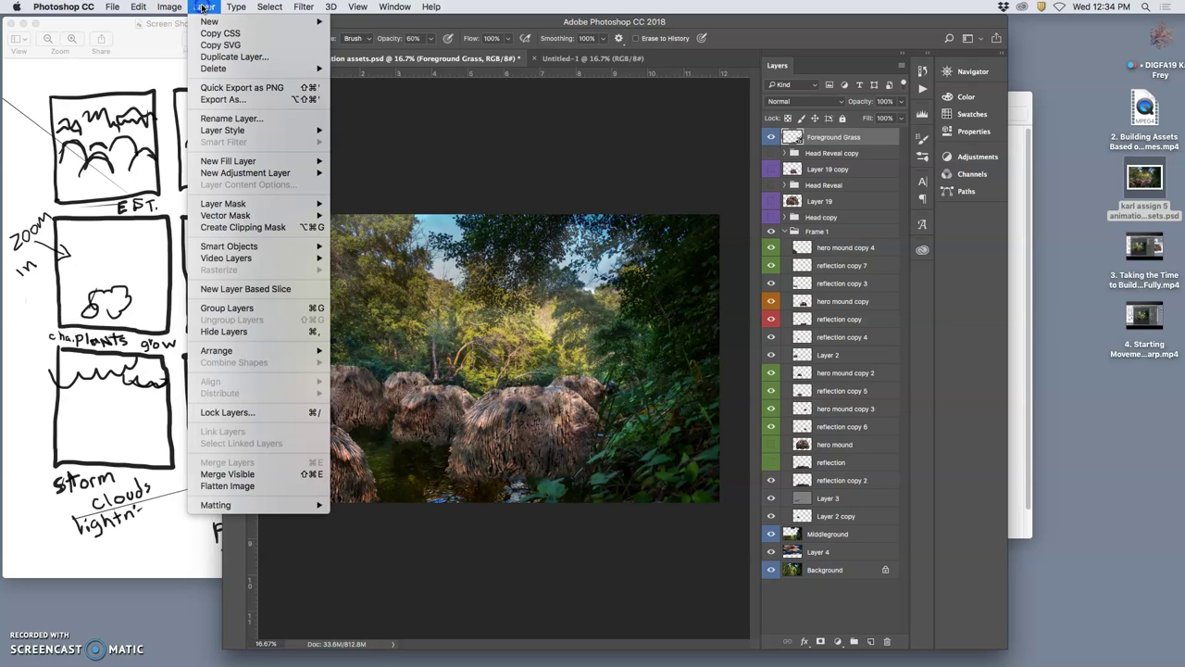
pyautogui.keyDown('alt'); pyautogui.click(263, 473); pyautogui.keyUp('alt')
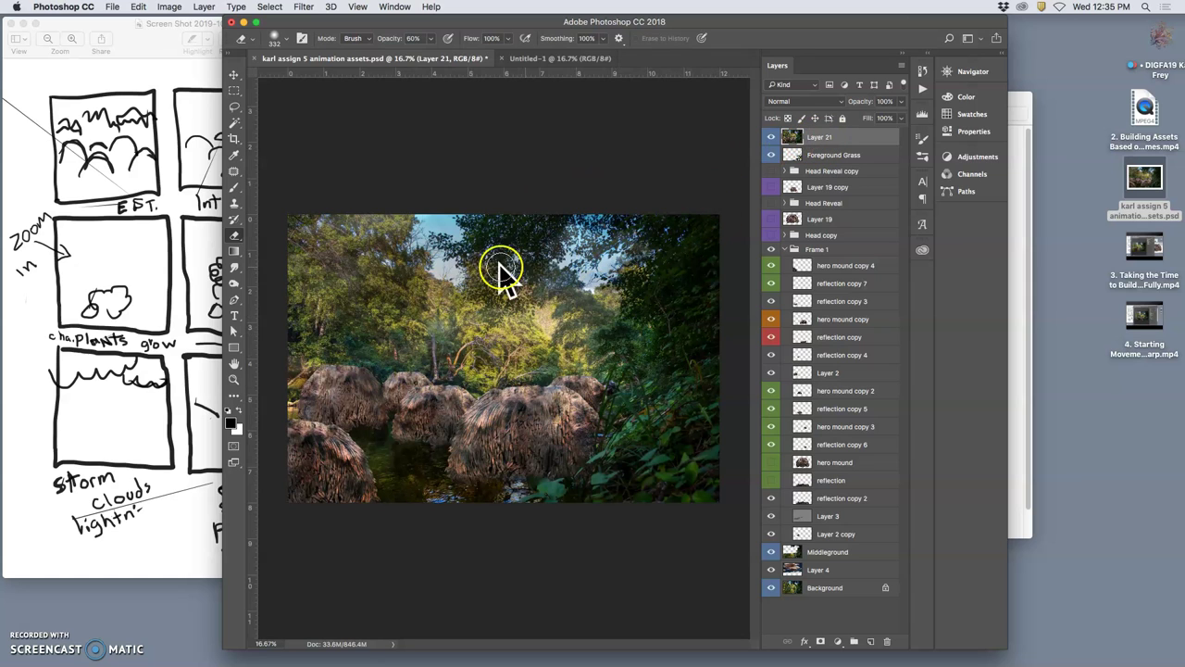
# - Copy the full canvas of merged Layer 21, paste it into the blank document, and toggle the pasted layer's visibility to check it
pyautogui.click(828, 139)
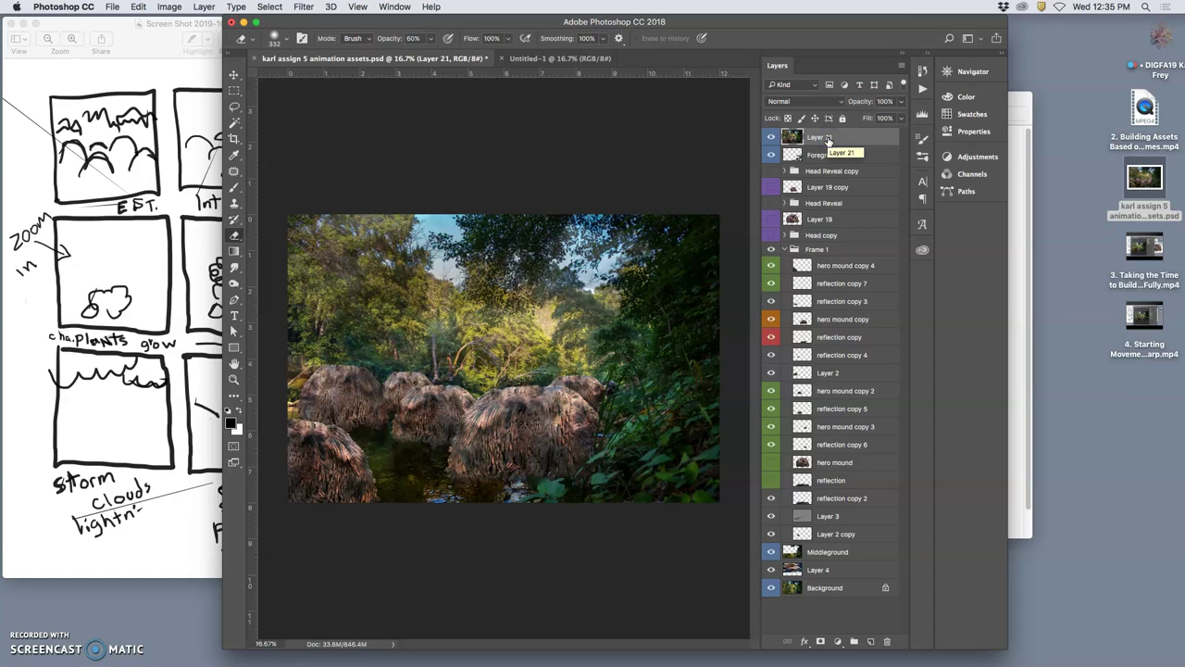
pyautogui.press('super+a')
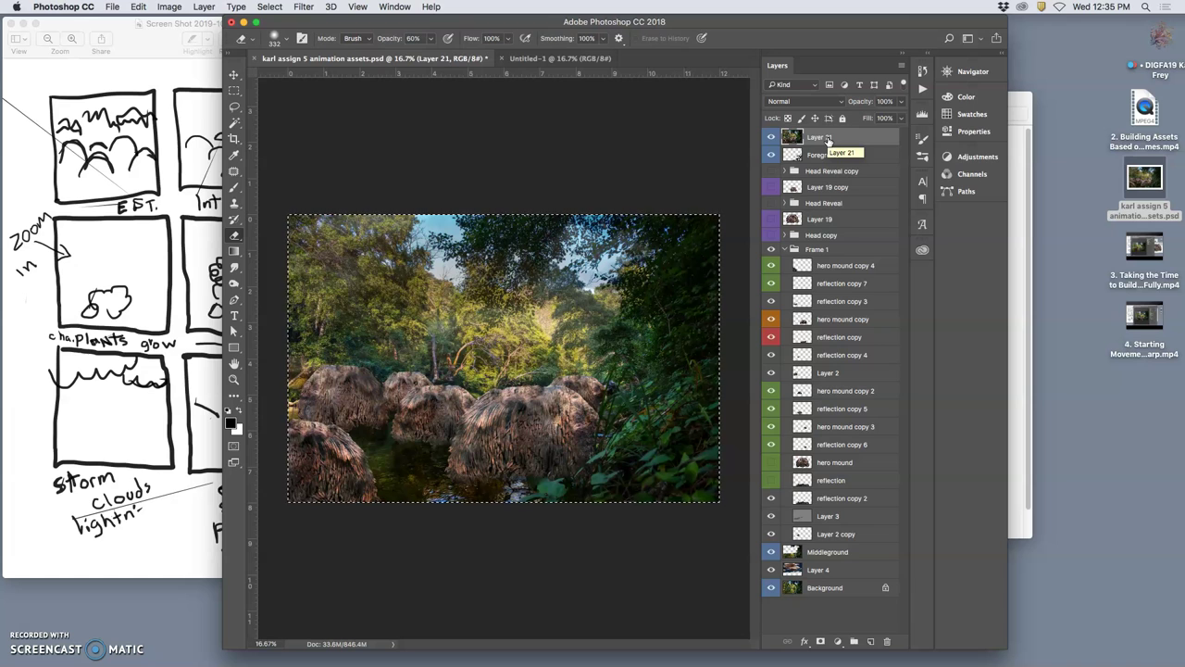
pyautogui.click(138, 8)
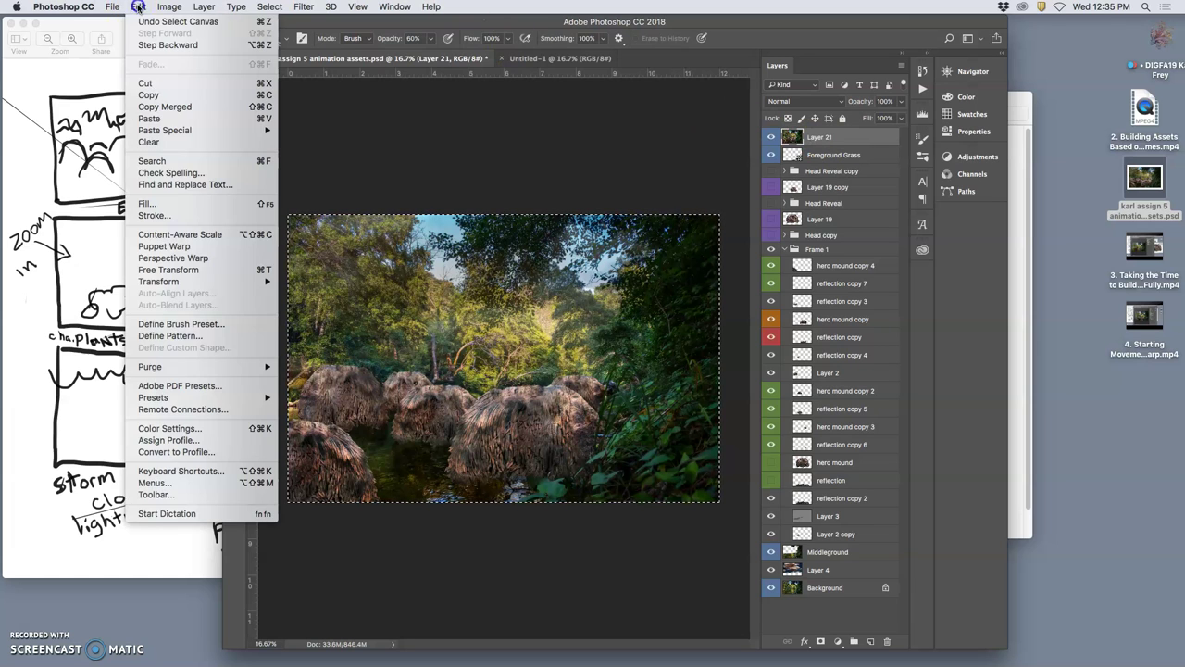
pyautogui.moveTo(270, 8)
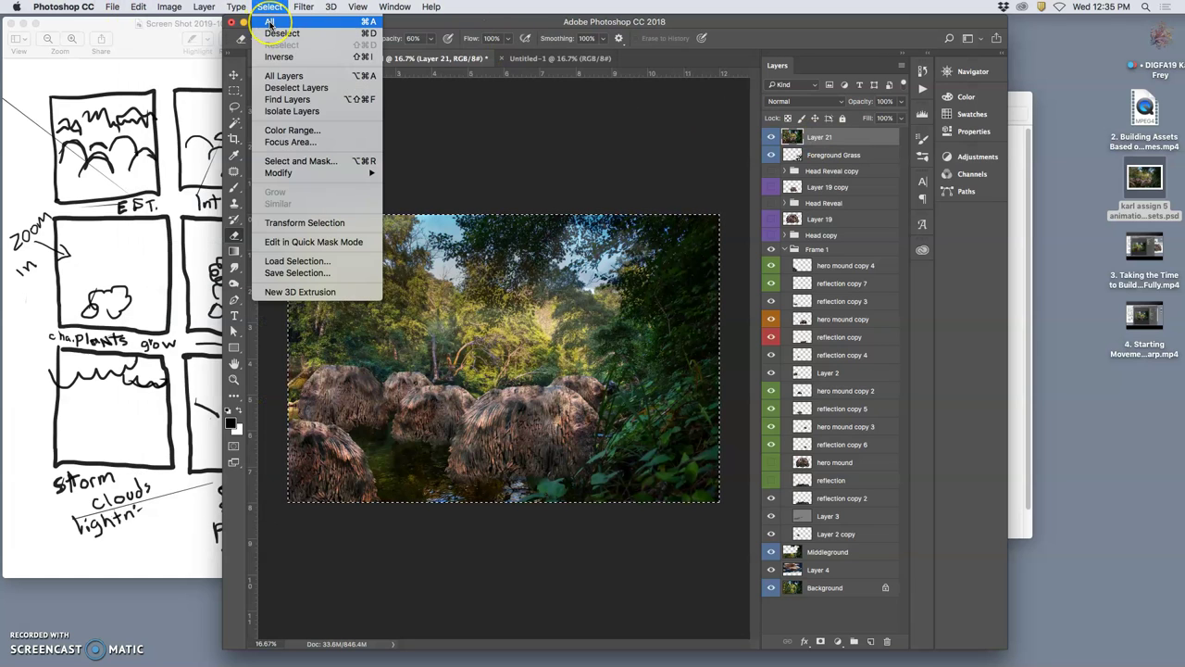
pyautogui.moveTo(135, 7)
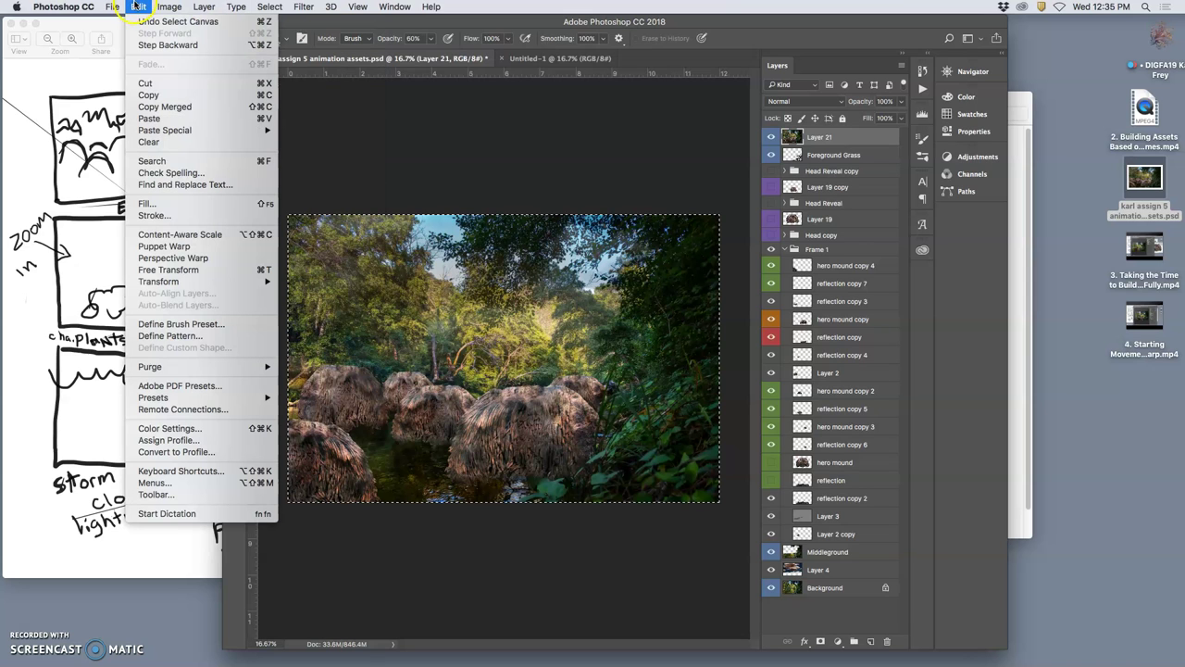
pyautogui.click(147, 96)
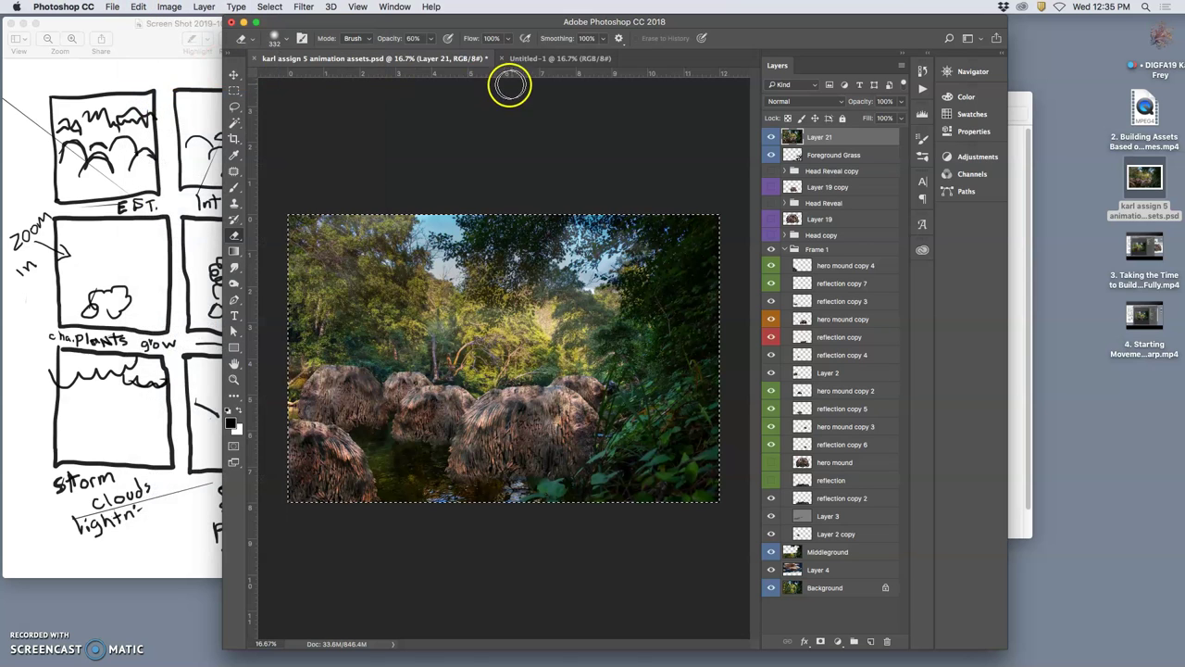
pyautogui.click(553, 58)
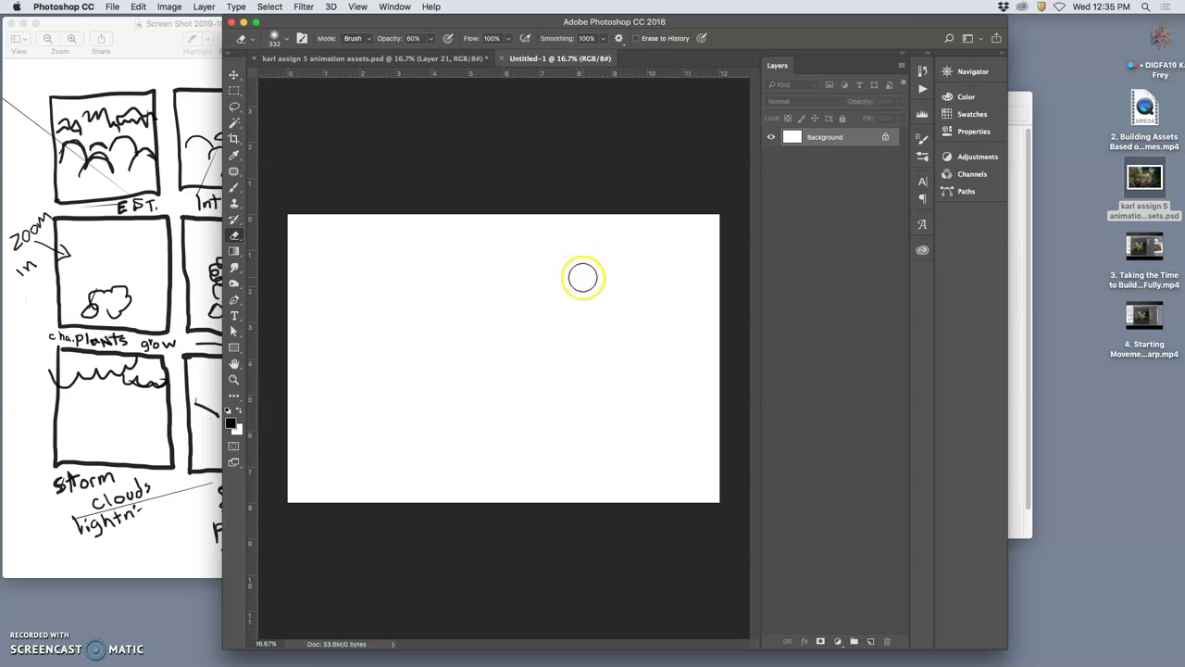
pyautogui.click(138, 8)
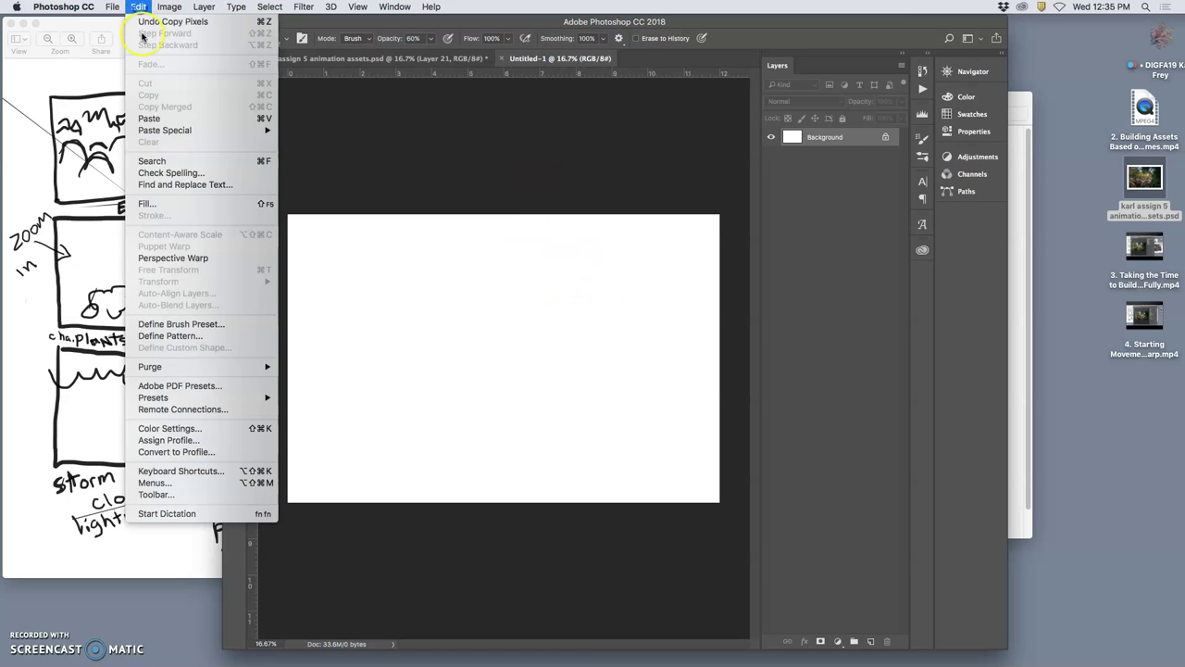
pyautogui.click(148, 111)
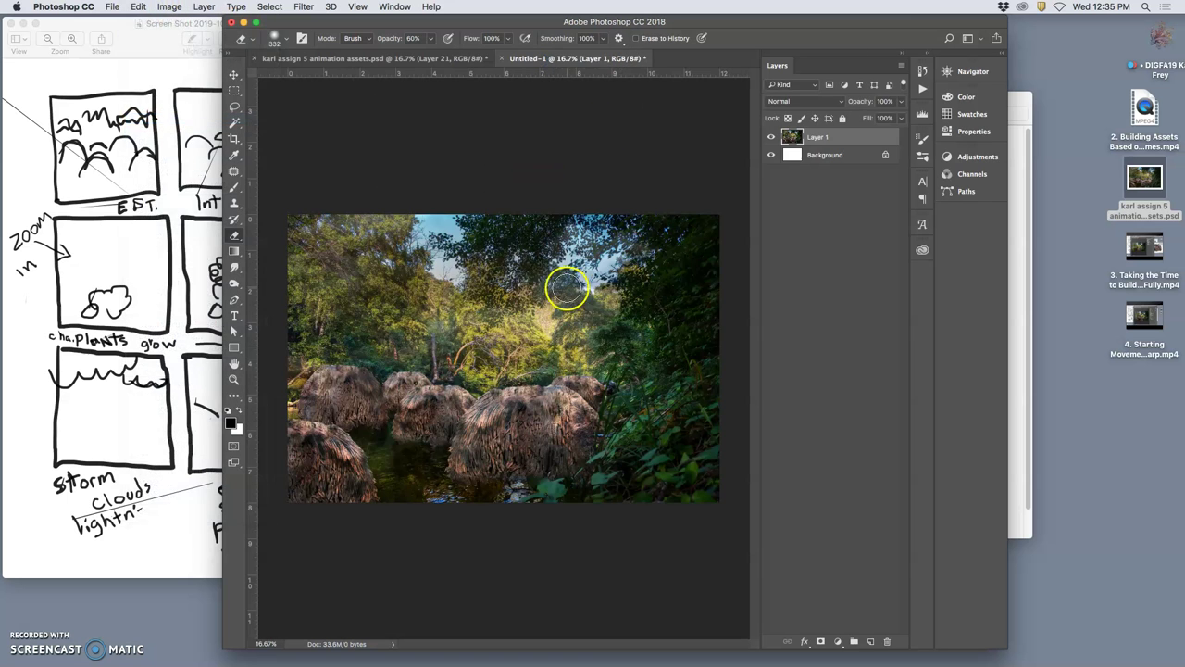
pyautogui.click(772, 137)
pyautogui.click(771, 137)
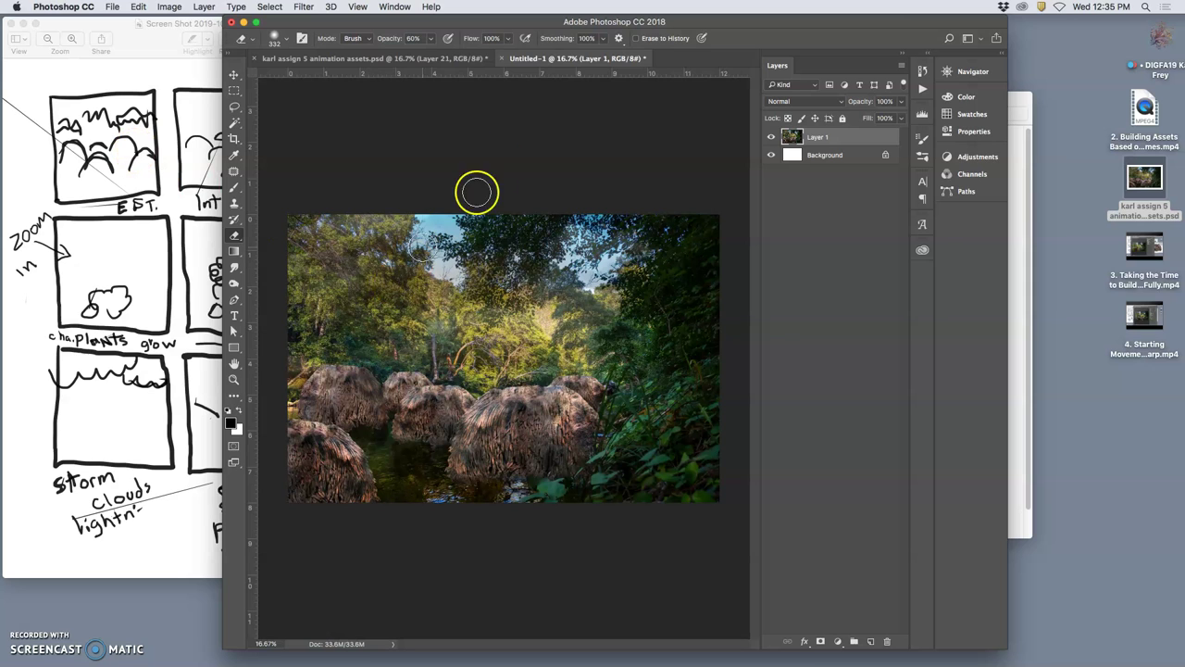
# - Save the new document to the Desktop as the assignment 5 animation stage Photoshop file, and consult the storyboard's character introduction frame in Preview
pyautogui.click(113, 7)
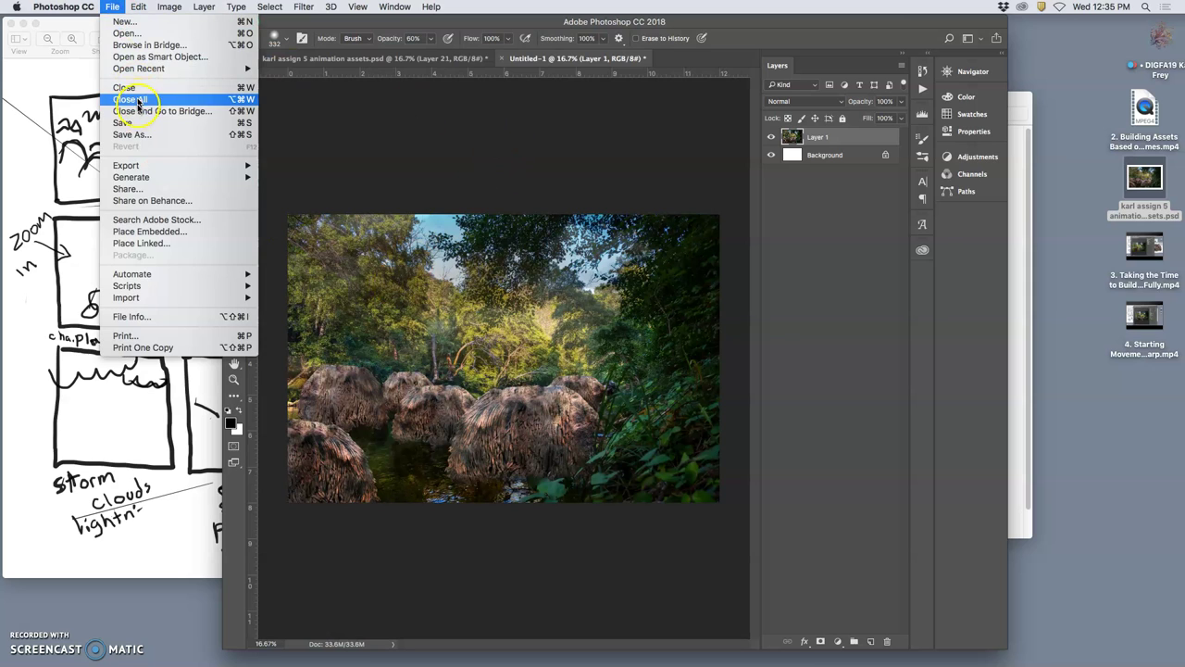
pyautogui.click(133, 133)
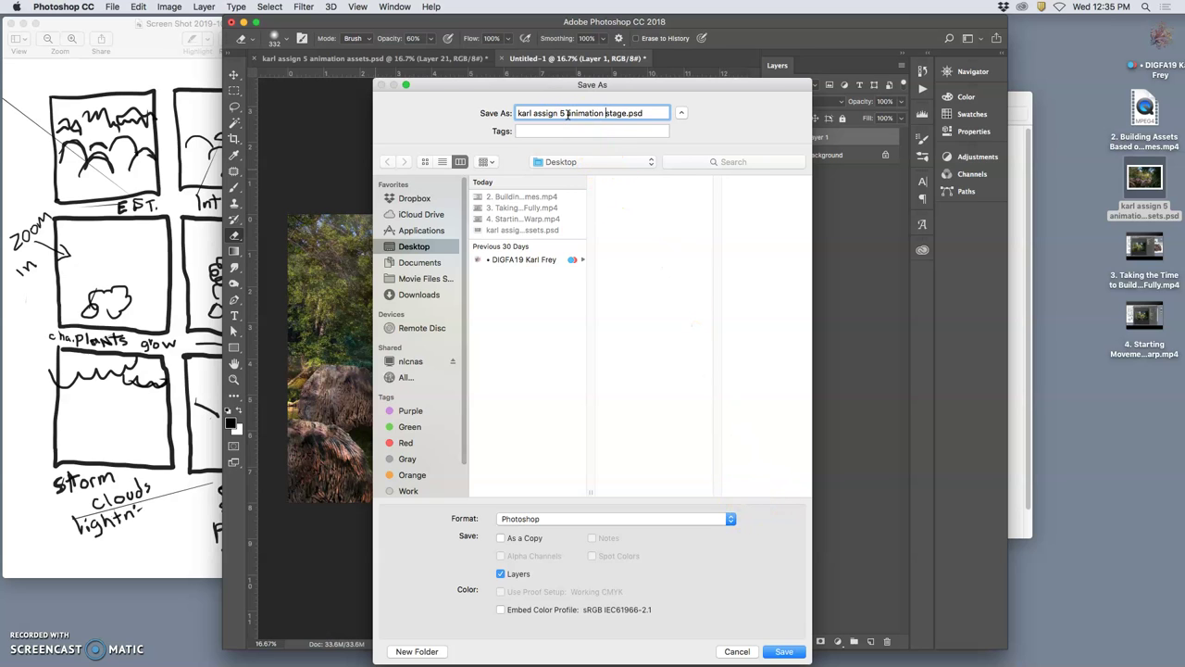
pyautogui.click(785, 652)
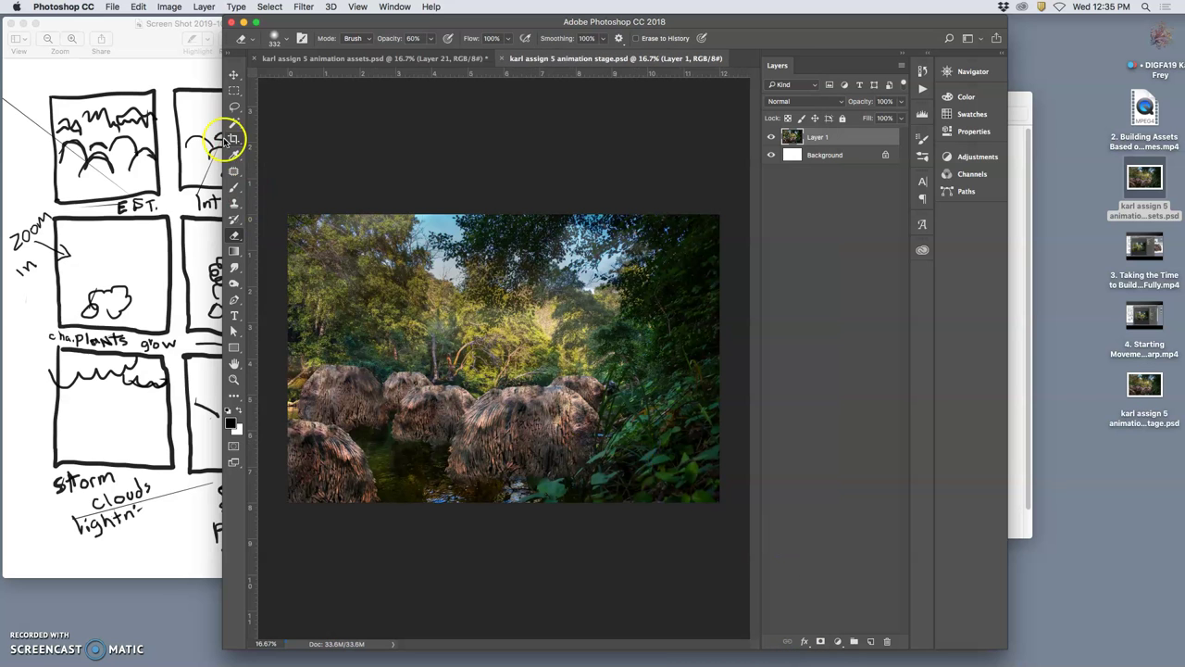
pyautogui.click(171, 104)
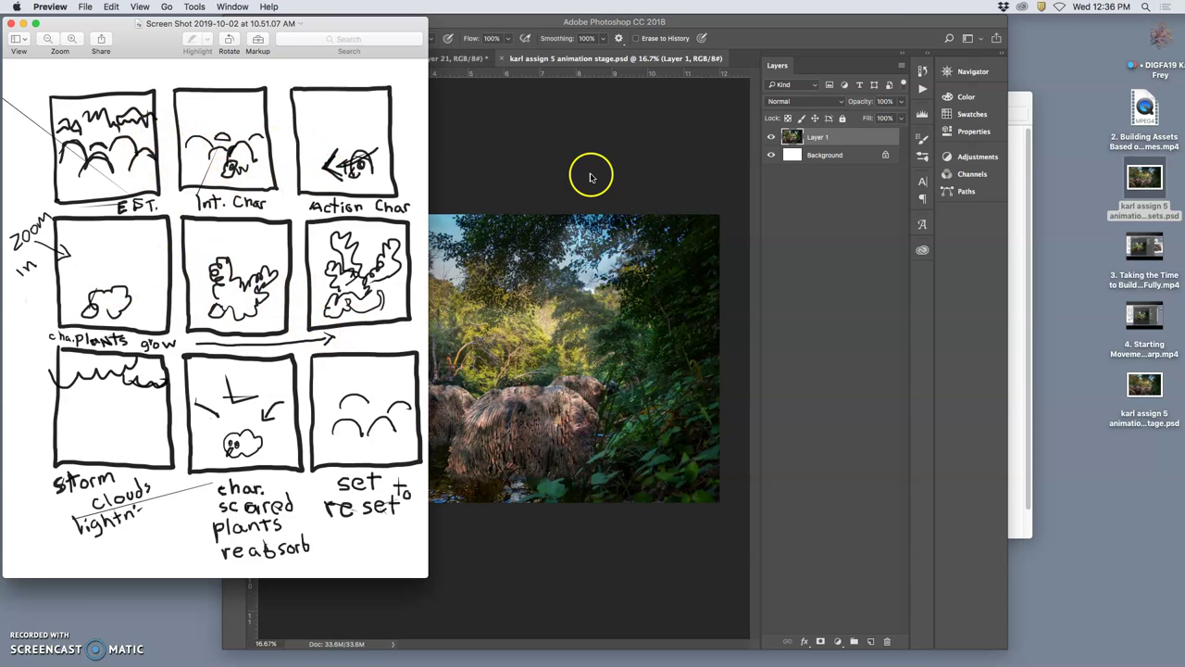
pyautogui.click(518, 197)
pyautogui.click(204, 157)
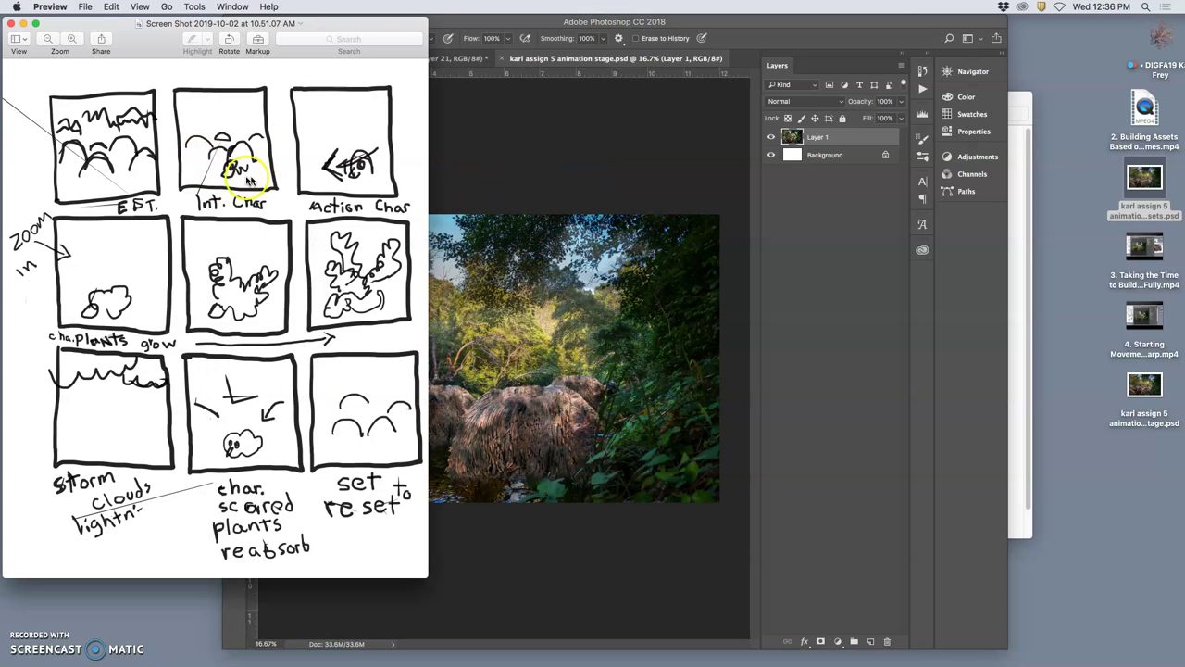
pyautogui.click(507, 192)
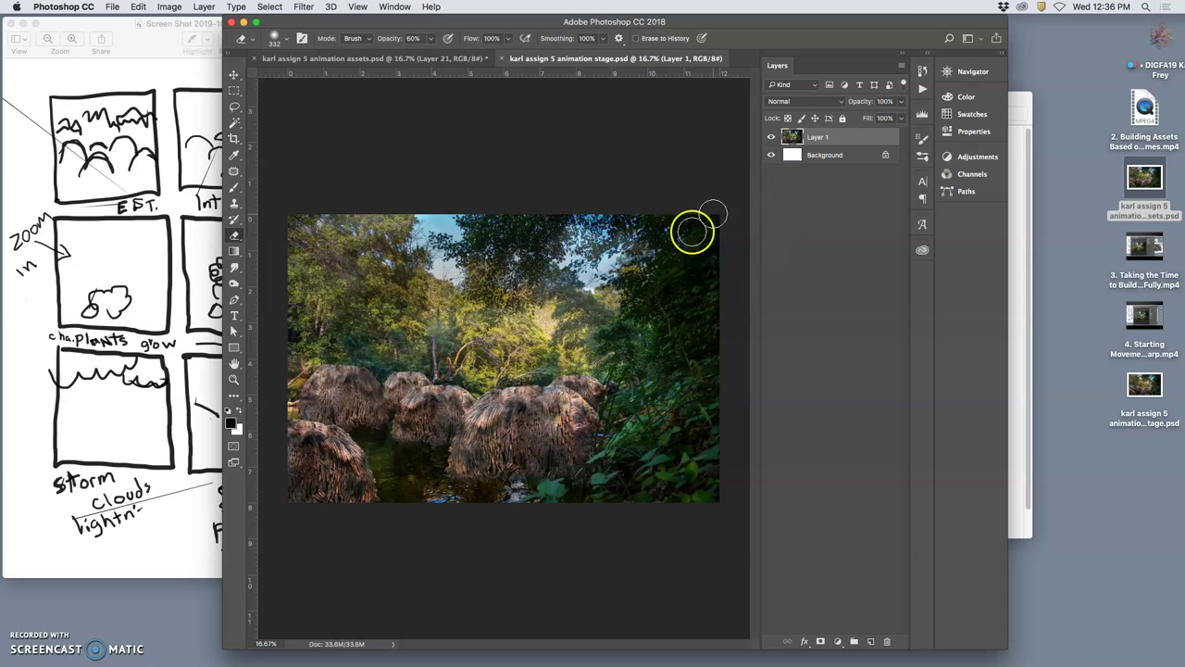
# - Delete the merged Layer 21 from the animation assets document and clear the selection
pyautogui.click(426, 58)
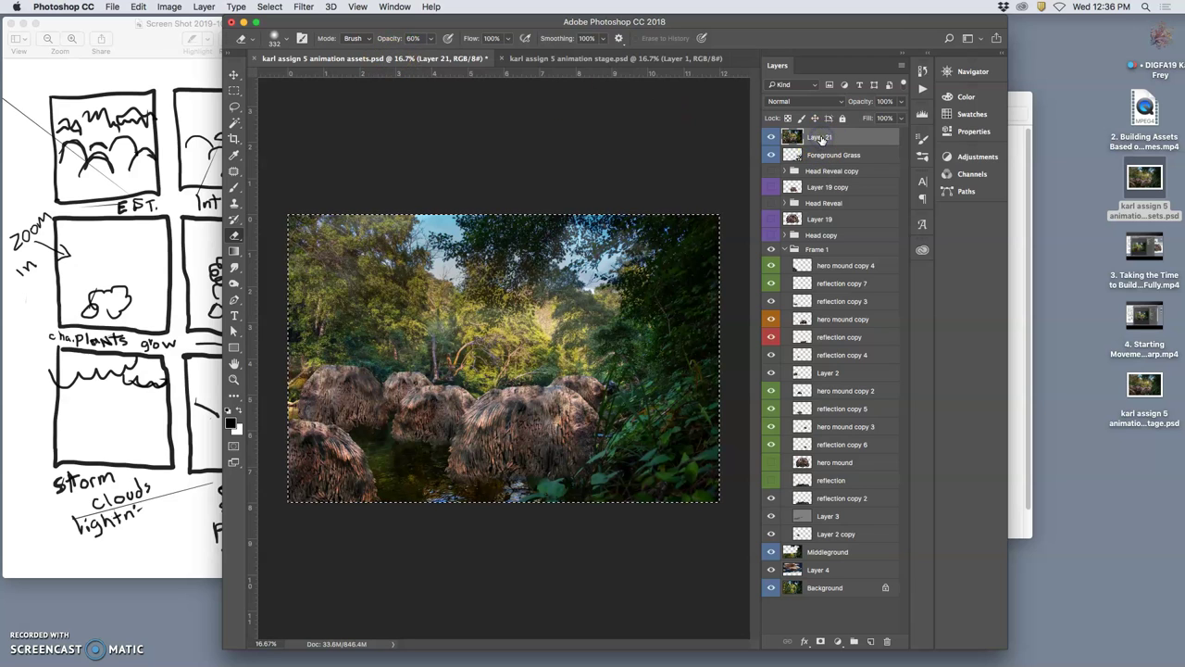
pyautogui.click(821, 137)
pyautogui.press('Delete')
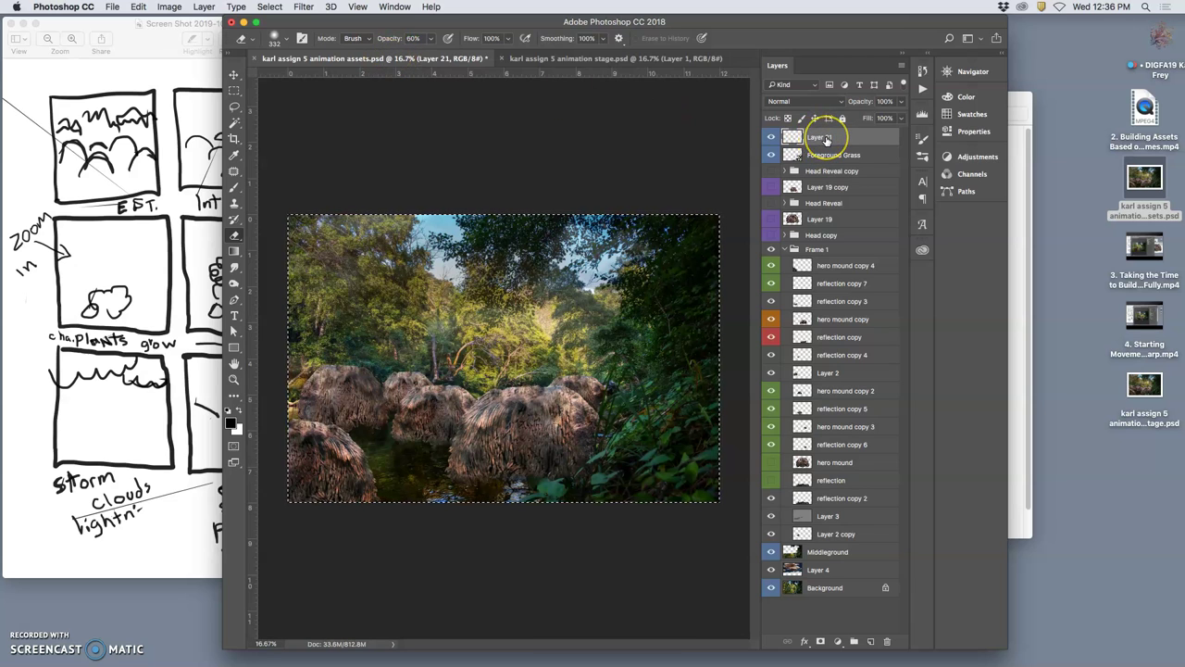
pyautogui.press('super+d')
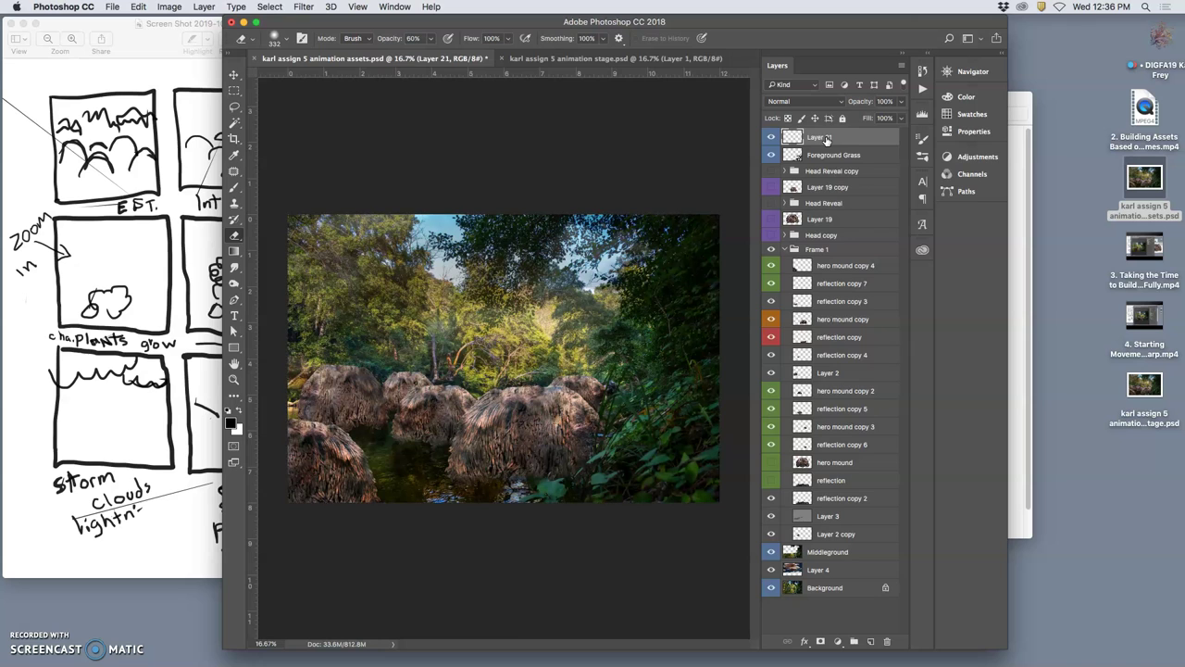
pyautogui.press('Delete')
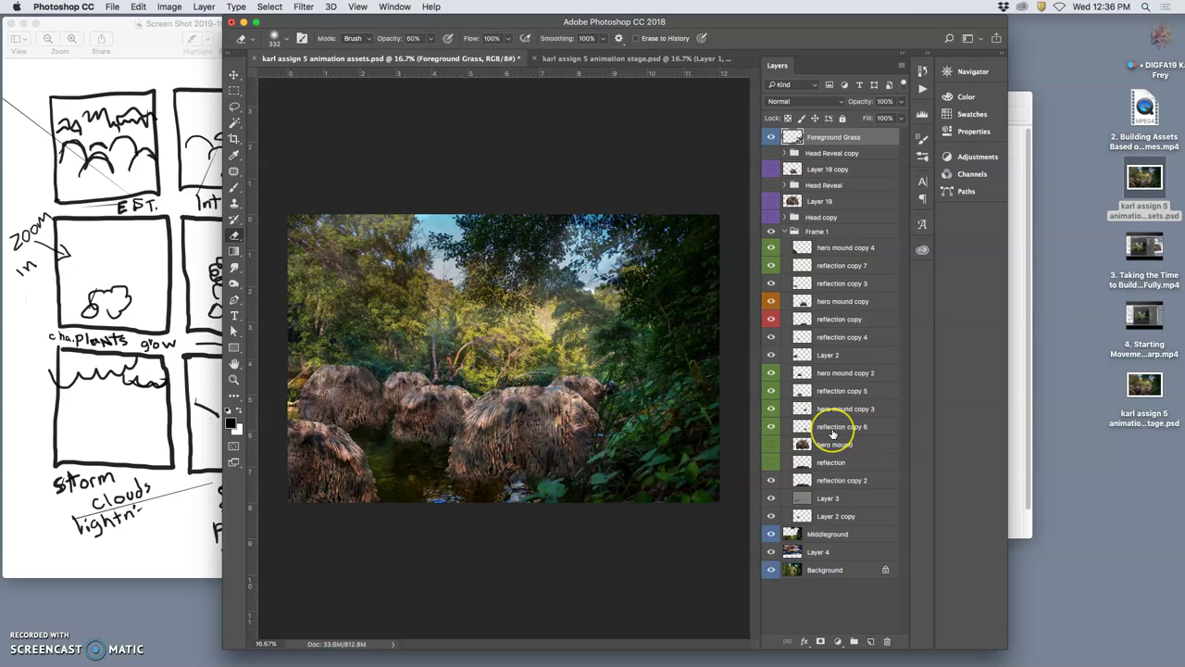
# - Move the hero mound copy 3 layer slightly downward behind the large central mound
pyautogui.click(778, 430)
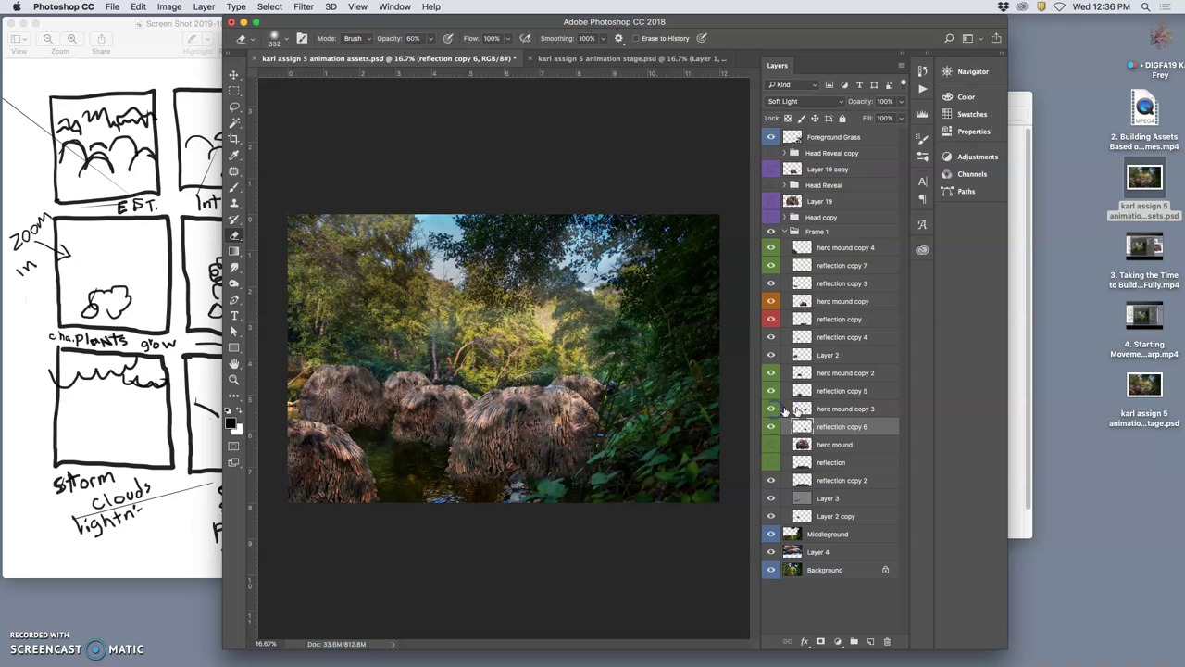
pyautogui.click(808, 408)
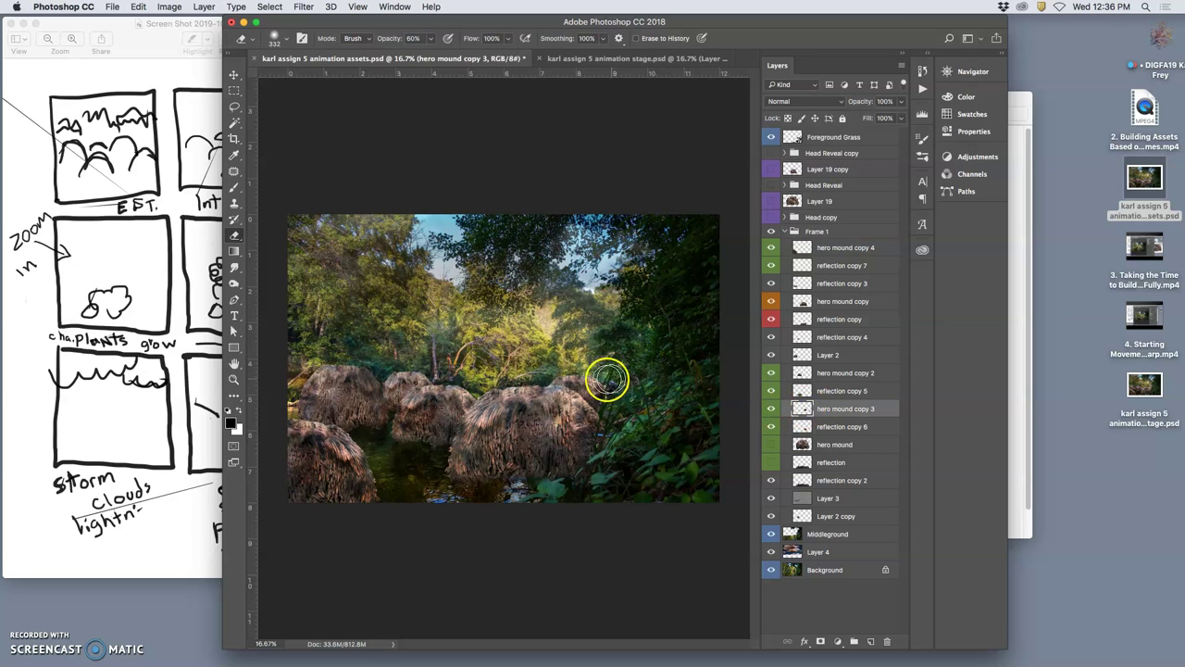
pyautogui.click(233, 74)
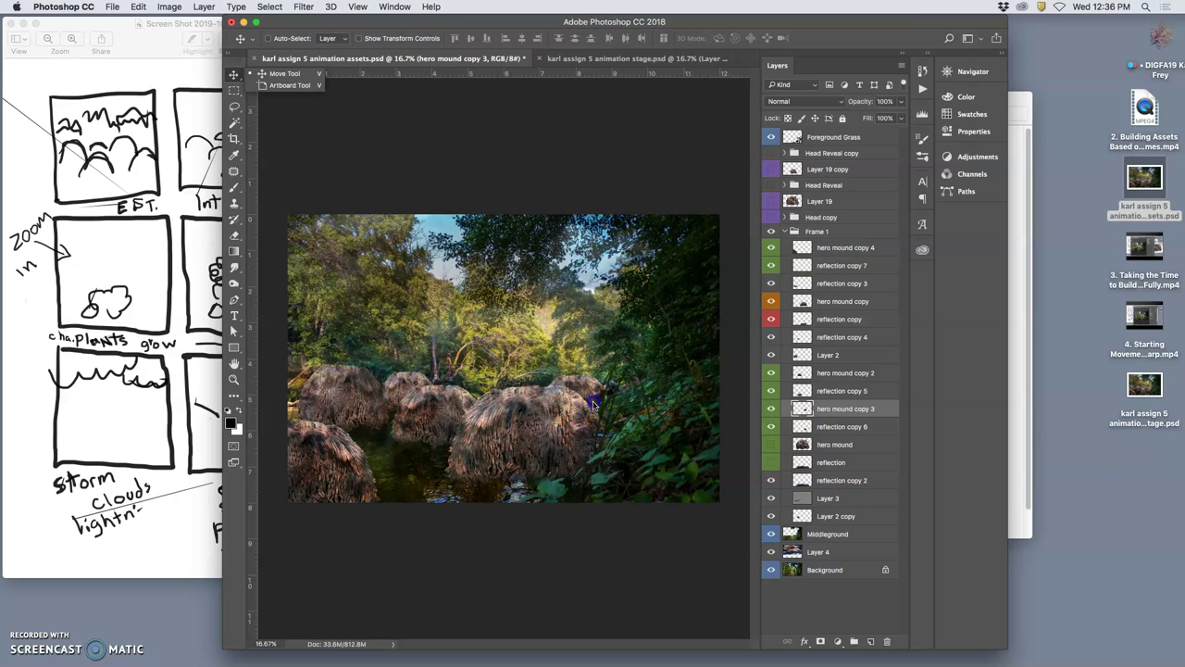
pyautogui.click(583, 386)
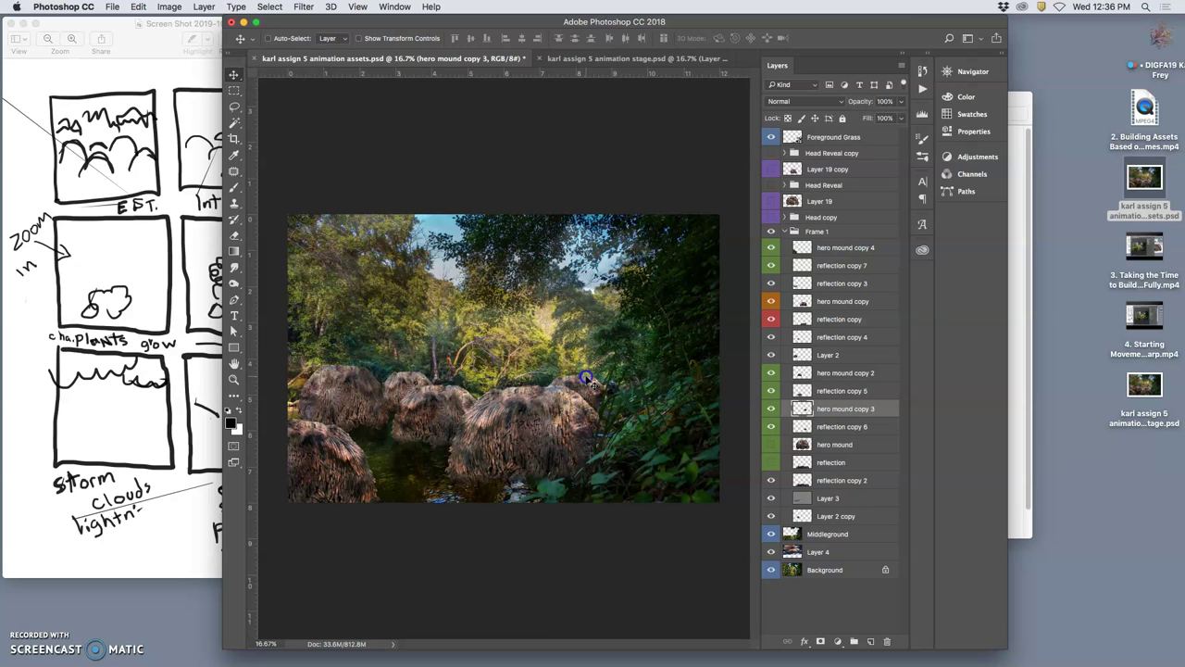
pyautogui.moveTo(582, 391)
pyautogui.mouseDown()
pyautogui.moveTo(586, 380)
pyautogui.moveTo(588, 396)
pyautogui.mouseUp()
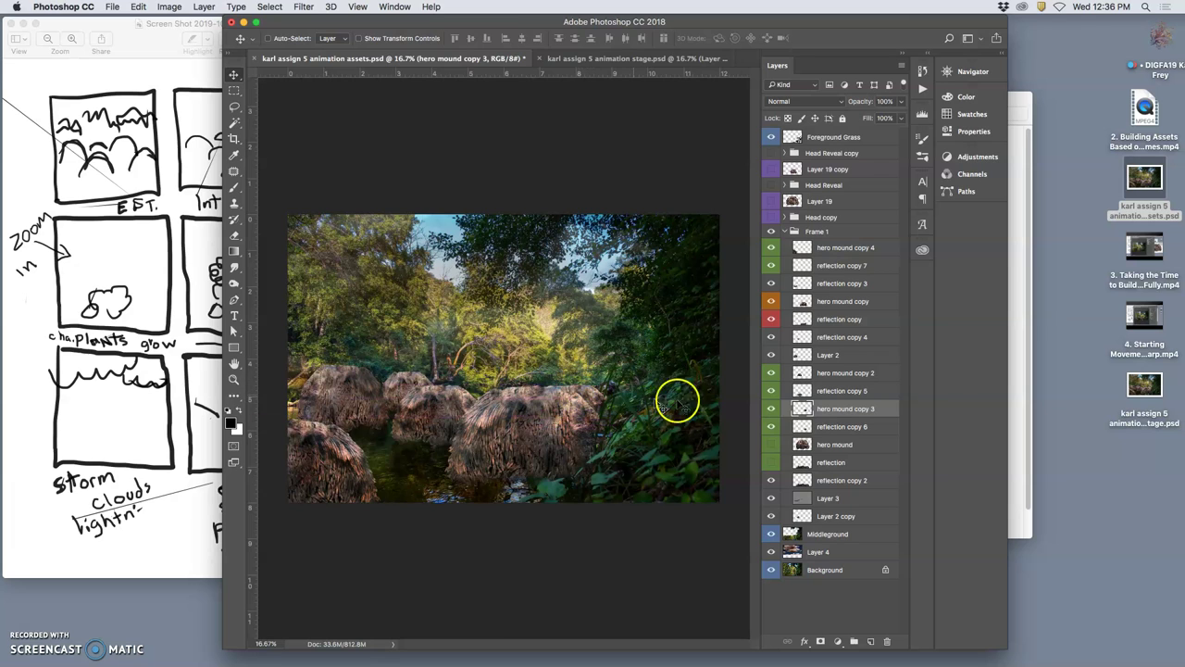
# - Check which mound the hero mound copy 2 layer holds and shift that mound slightly
pyautogui.click(829, 374)
pyautogui.click(772, 372)
pyautogui.click(771, 372)
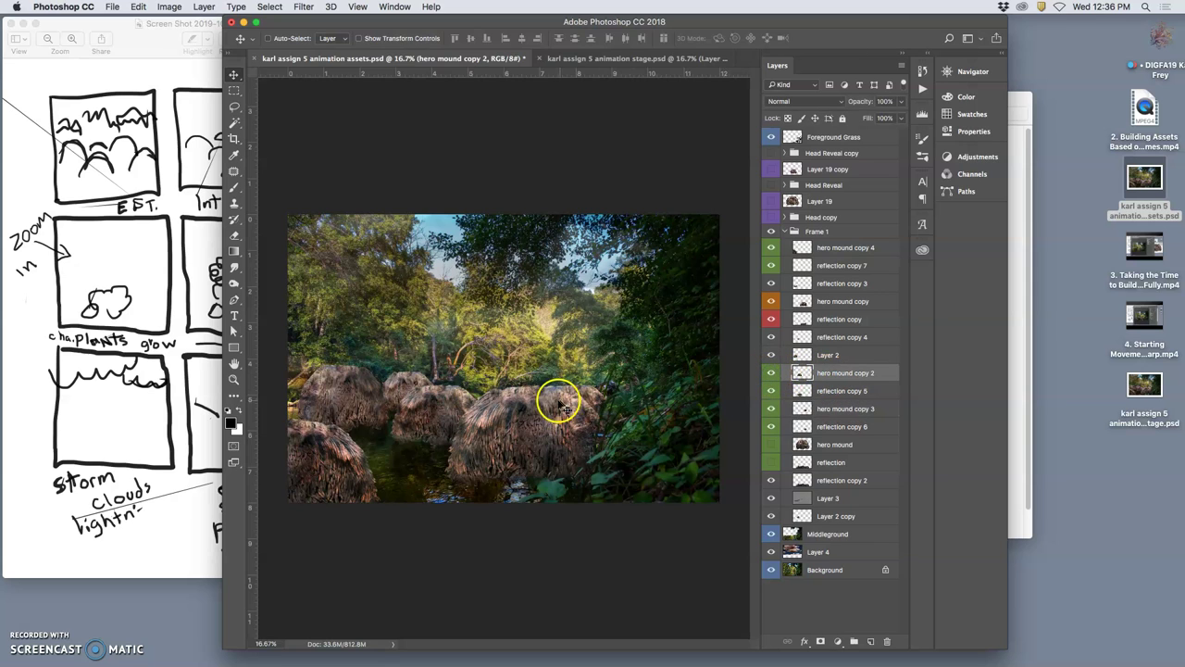
pyautogui.moveTo(422, 409); pyautogui.dragTo(427, 412)
# - Identify the back-left mound on Layer 2 by toggling its visibility and nudge it slightly downward
pyautogui.click(824, 356)
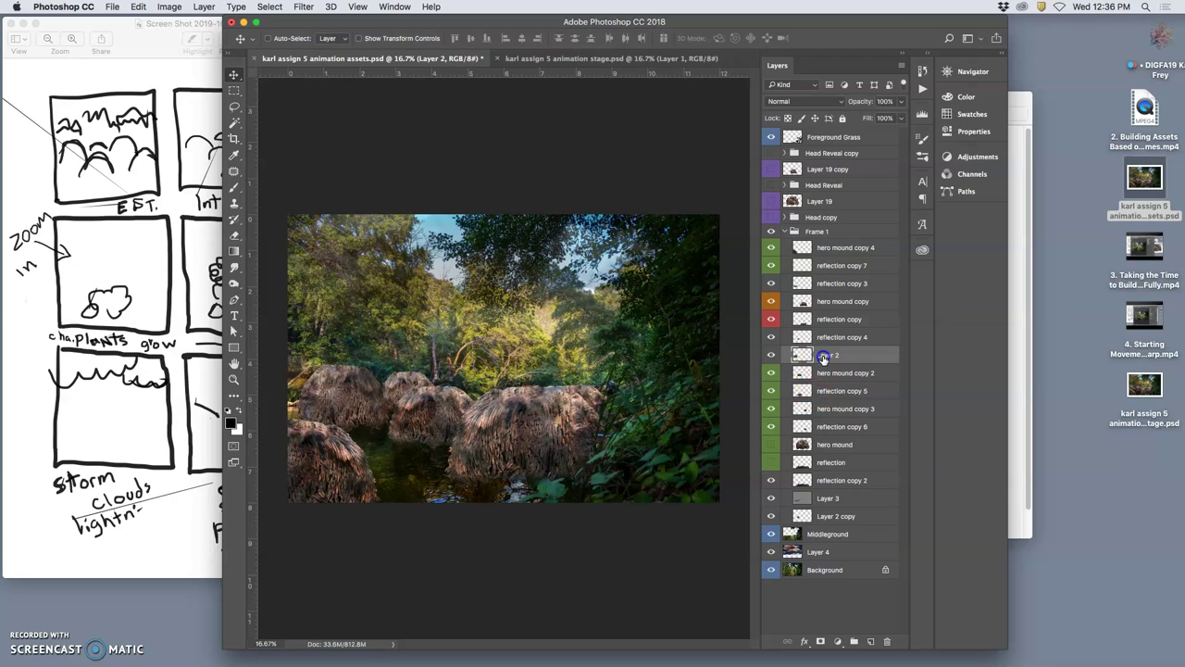
pyautogui.click(773, 355)
pyautogui.click(772, 356)
pyautogui.moveTo(360, 397); pyautogui.dragTo(362, 400)
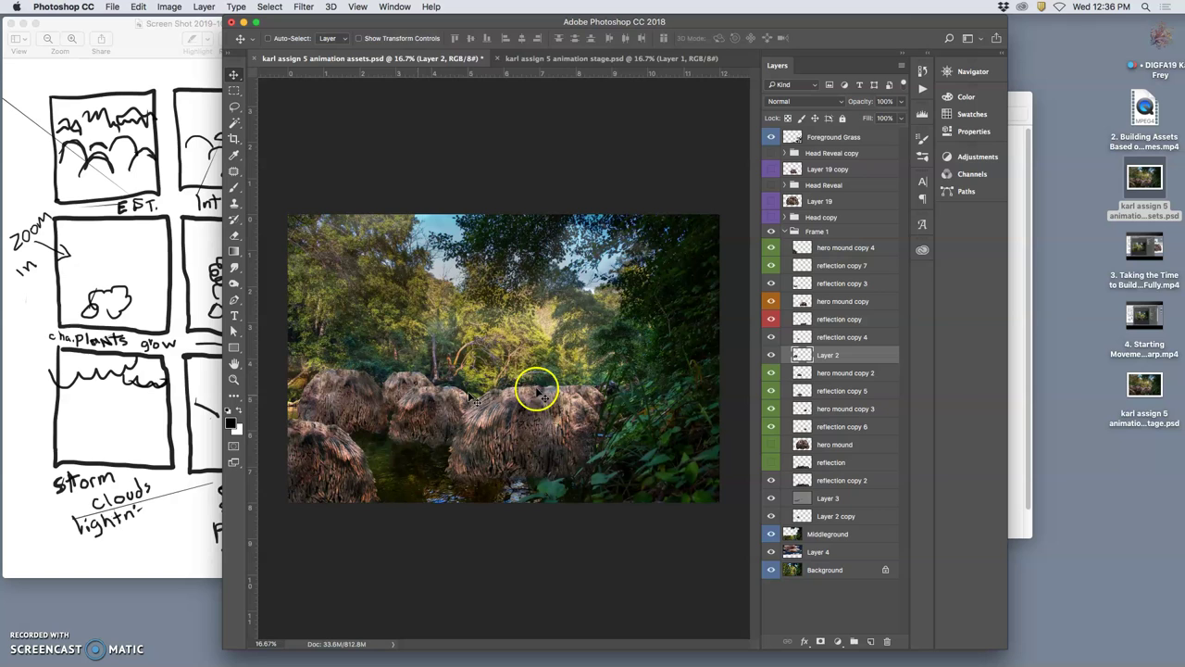
# - Warp the large mound on the hero mound copy layer so its top bulges slightly upward
pyautogui.click(821, 306)
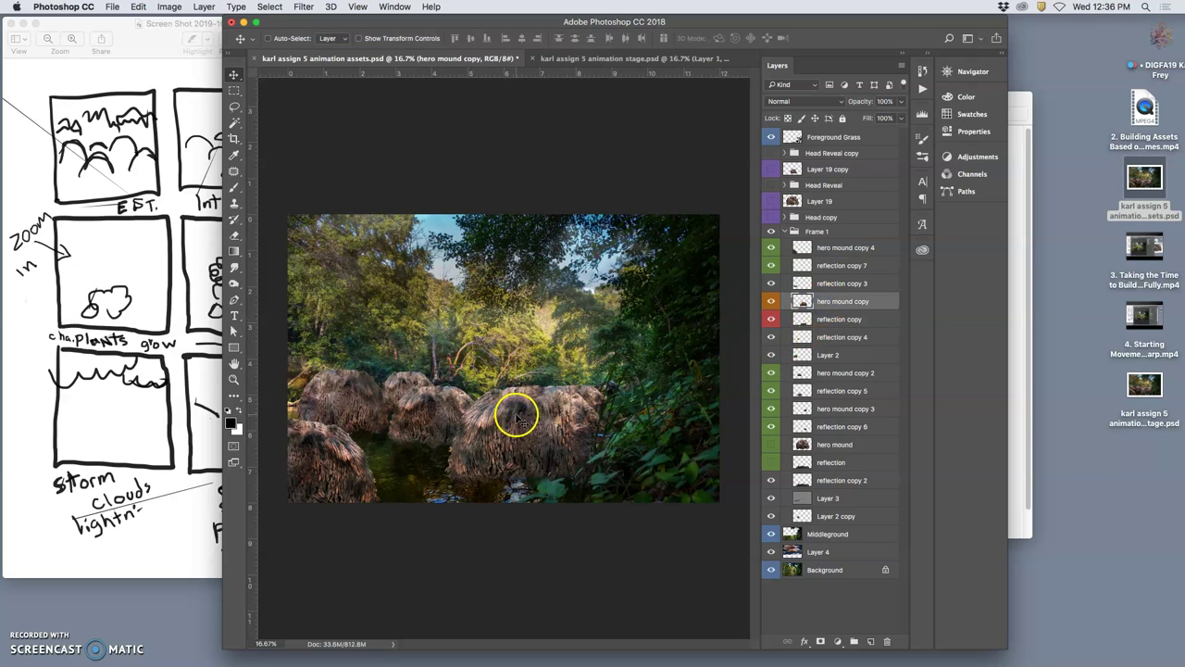
pyautogui.press('super+t')
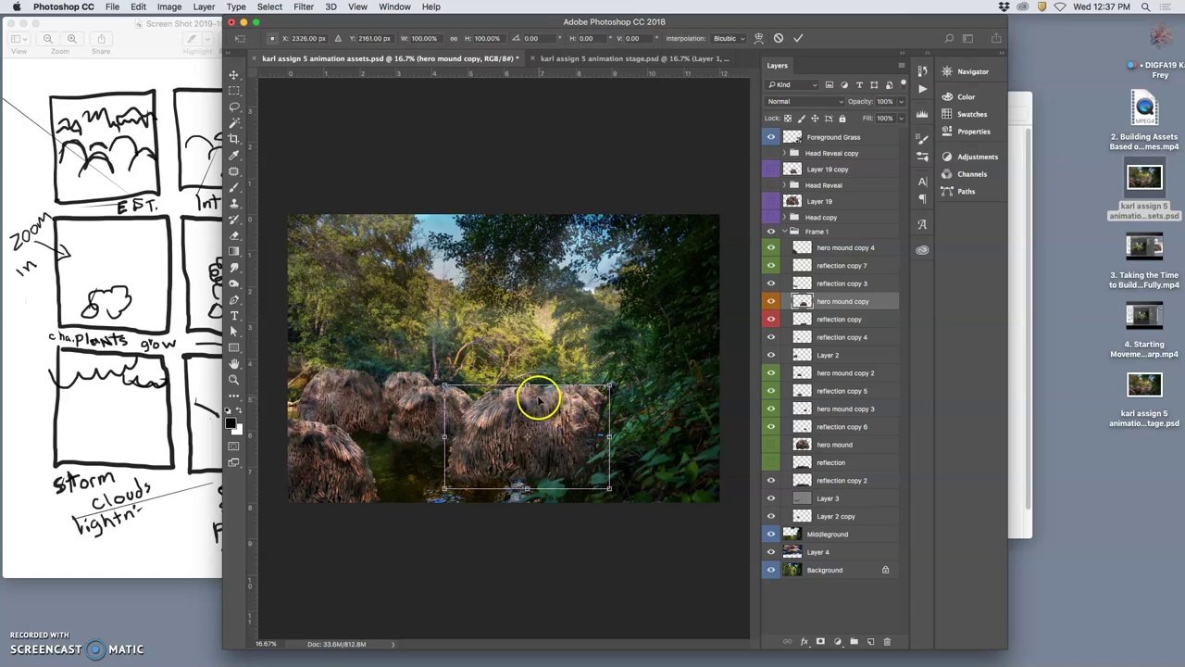
pyautogui.rightClick(540, 400)
pyautogui.click(562, 477)
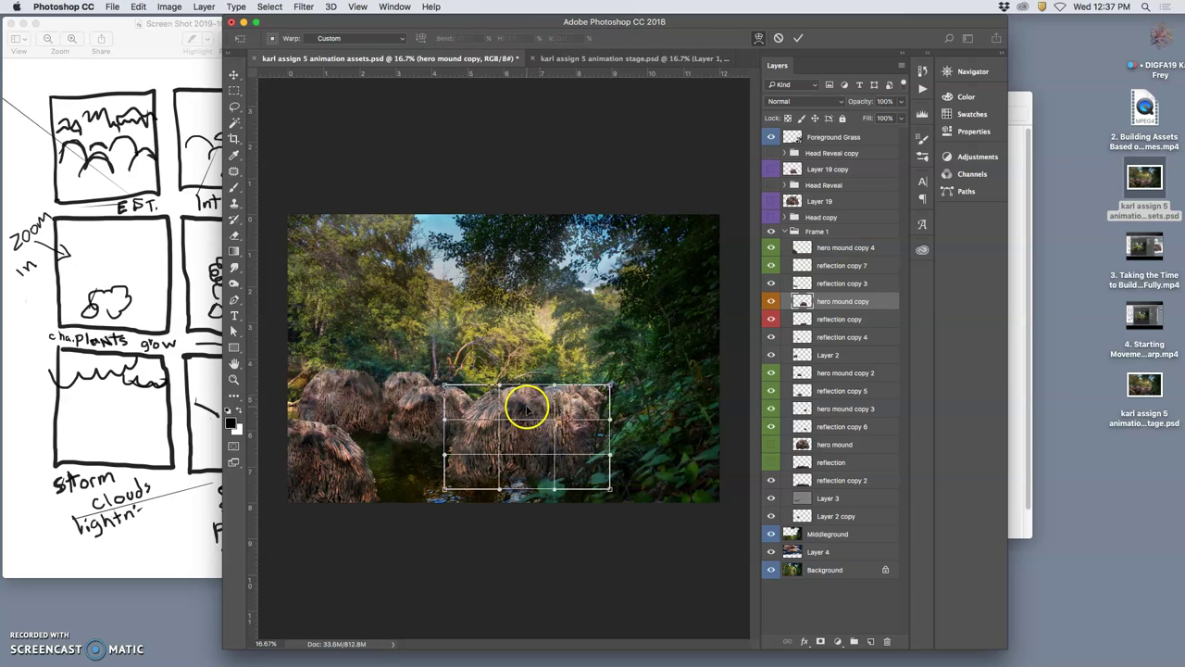
pyautogui.moveTo(526, 406)
pyautogui.mouseDown()
pyautogui.moveTo(530, 380)
pyautogui.moveTo(529, 410)
pyautogui.mouseUp()
pyautogui.press('Return')
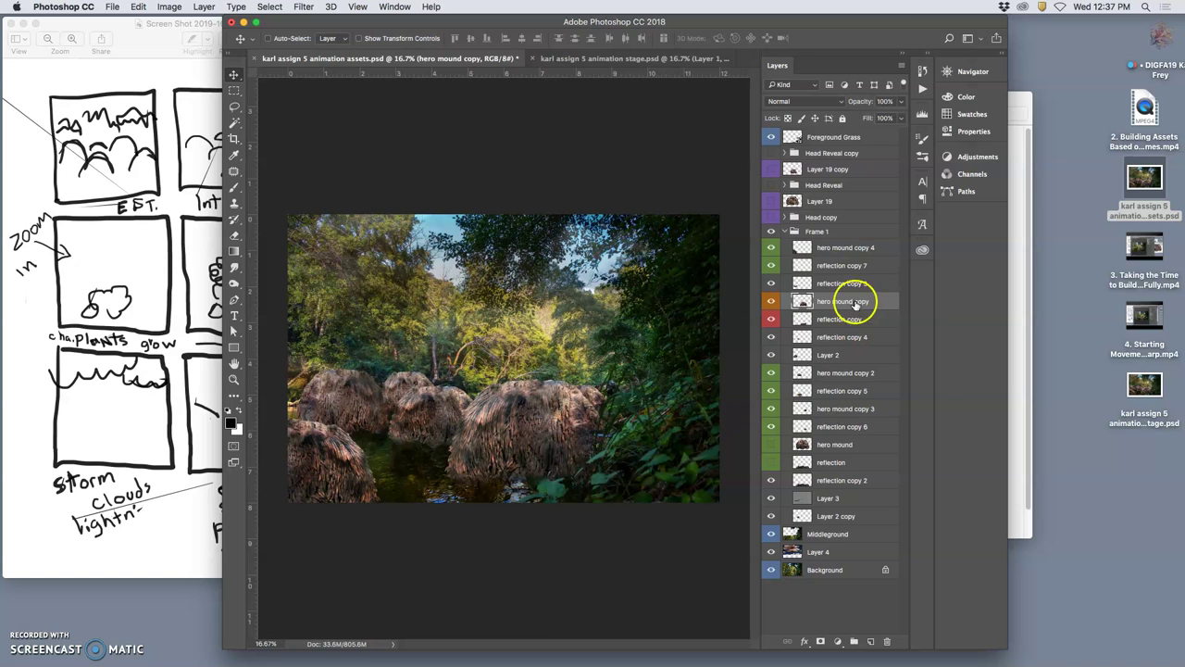
# - Warp the front-left mound on the hero mound copy 4 layer to swell its shape slightly
pyautogui.click(770, 247)
pyautogui.click(770, 247)
pyautogui.click(833, 250)
pyautogui.hotkey('ctrl', 't')
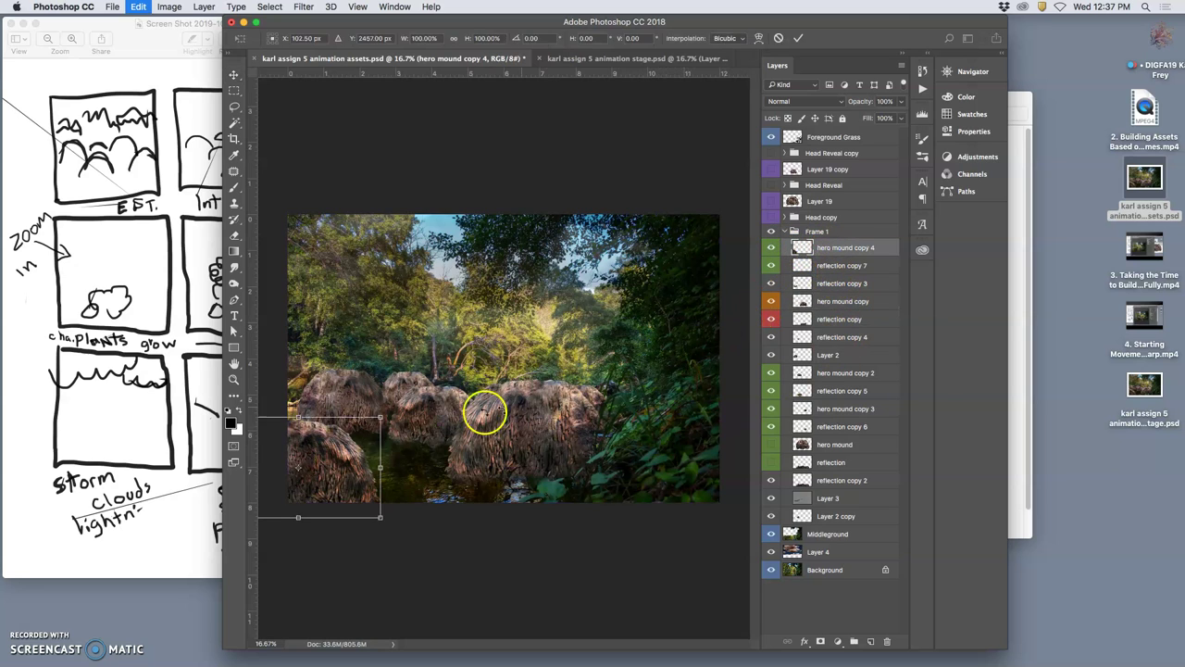
pyautogui.rightClick(352, 444)
pyautogui.click(383, 524)
pyautogui.moveTo(315, 440); pyautogui.dragTo(347, 470)
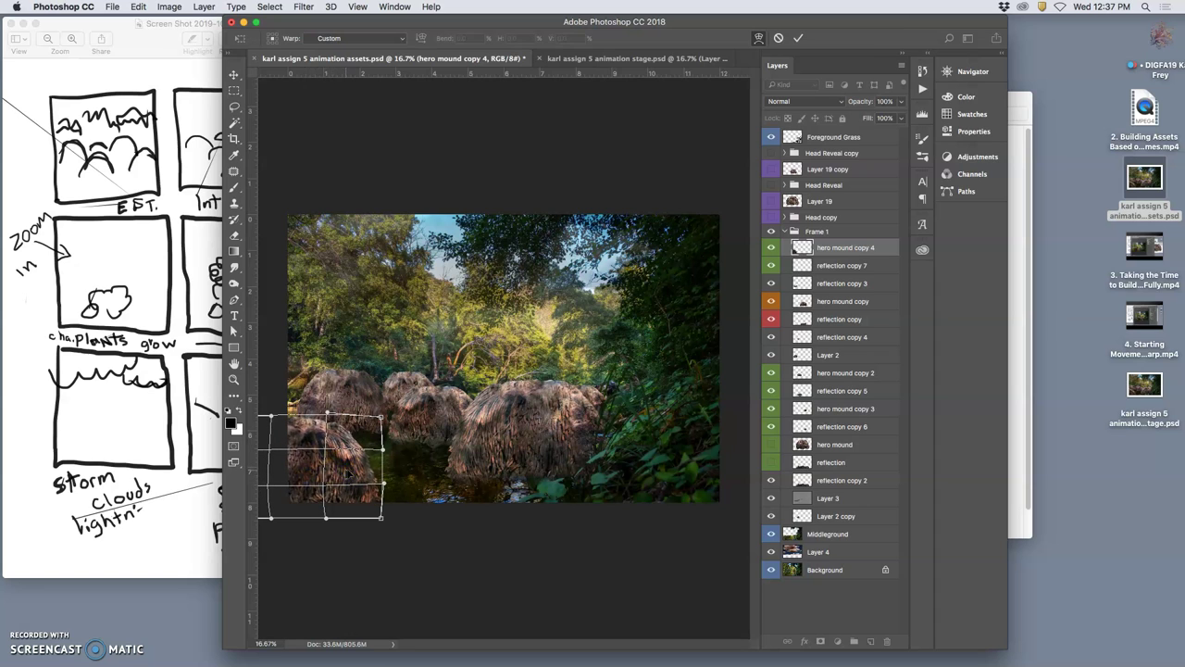
pyautogui.press('Return')
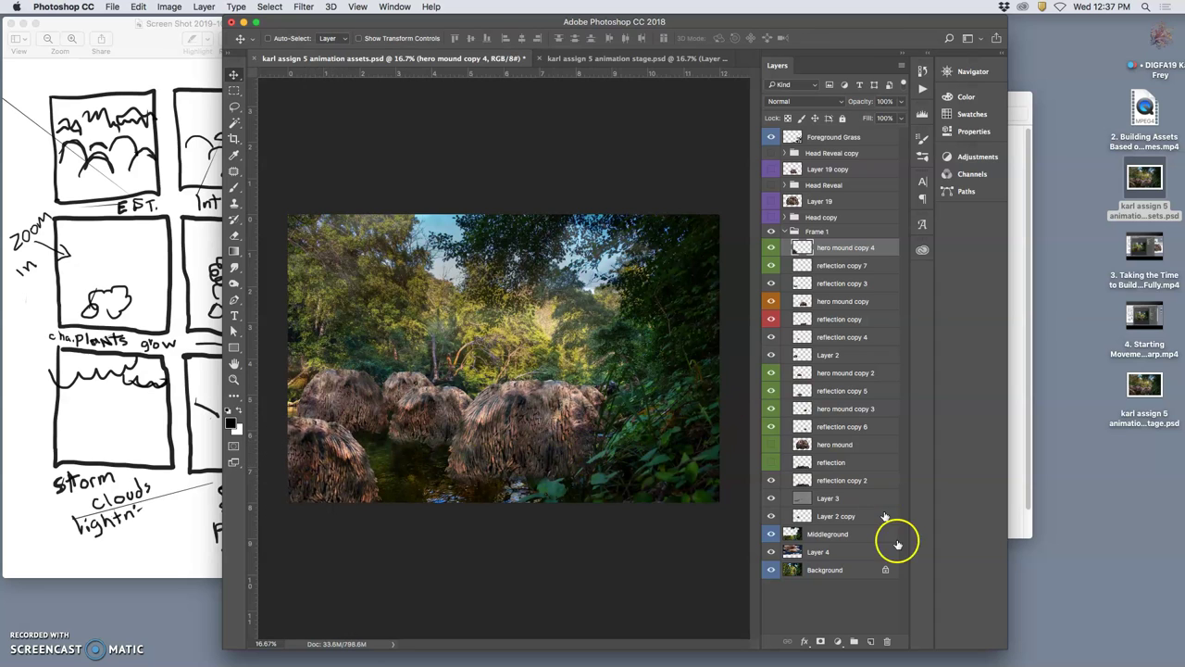
# - Set the opacity of the cloud image on Layer 4 to 36% and shift it slightly to the left
pyautogui.click(772, 551)
pyautogui.click(771, 552)
pyautogui.click(819, 552)
pyautogui.click(902, 102)
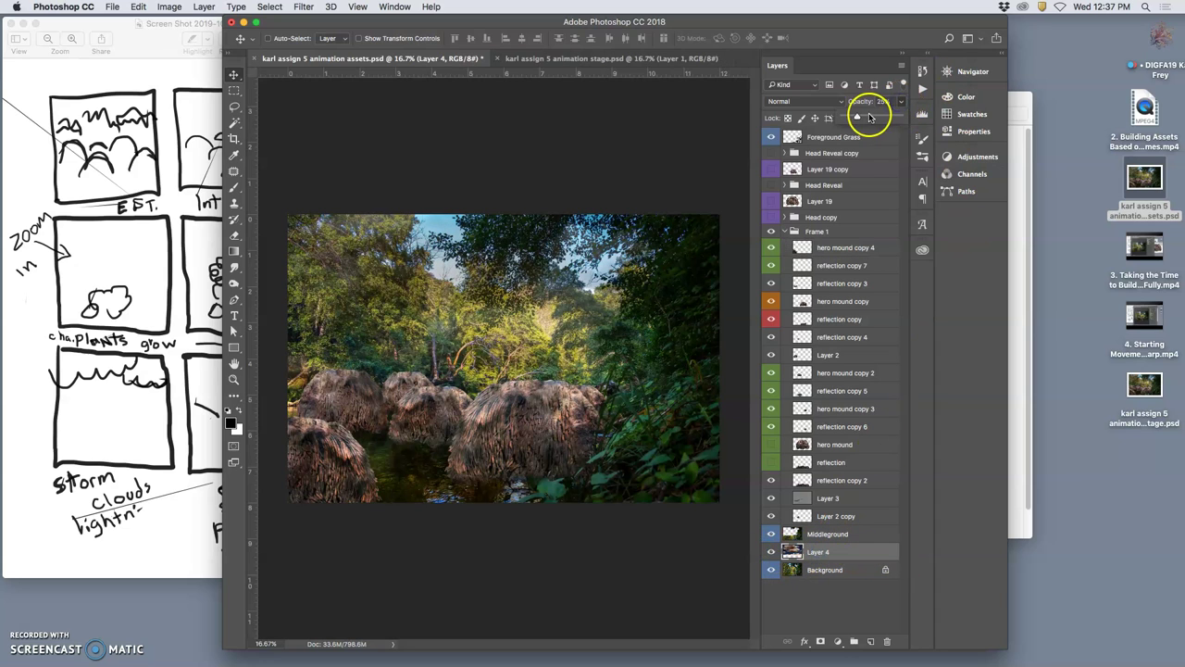
pyautogui.moveTo(869, 117); pyautogui.dragTo(863, 119)
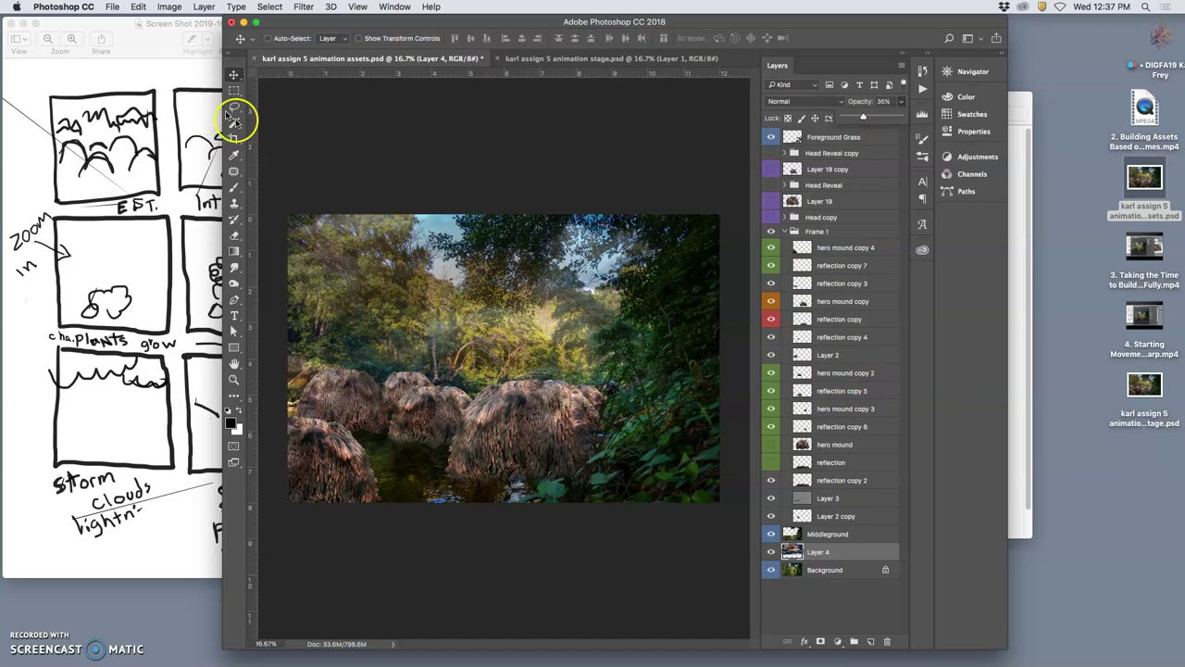
pyautogui.moveTo(457, 314); pyautogui.dragTo(431, 311)
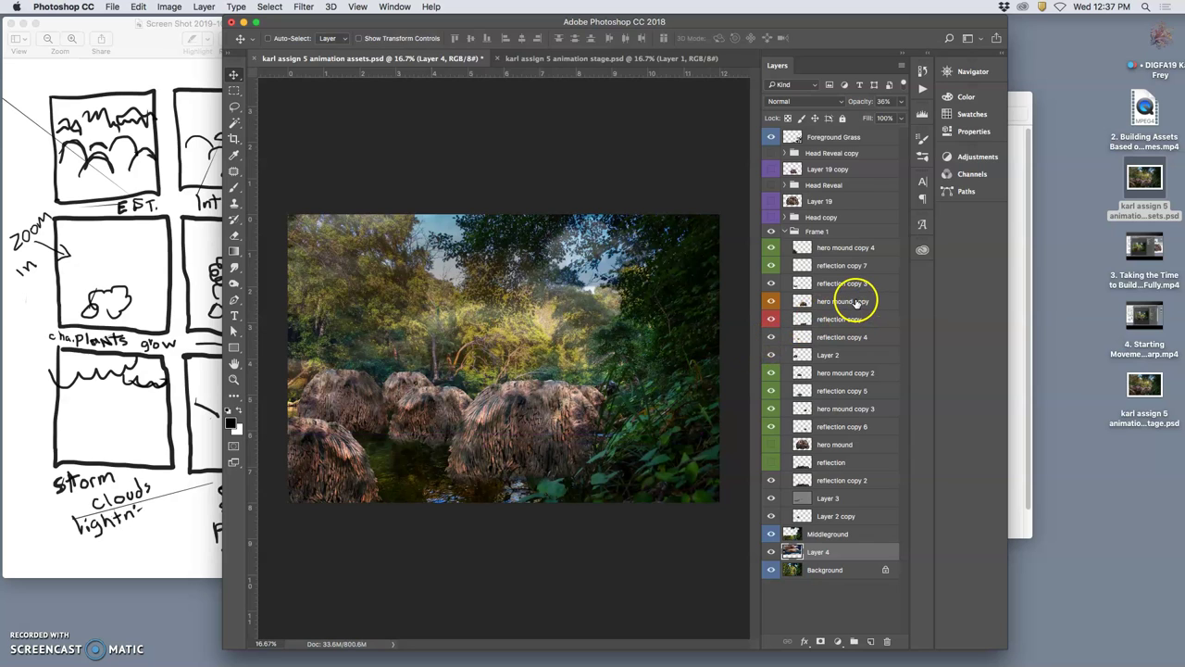
# - Stamp all visible layers into a new merged layer above Foreground Grass and paste its full canvas into the animation stage document
pyautogui.click(833, 138)
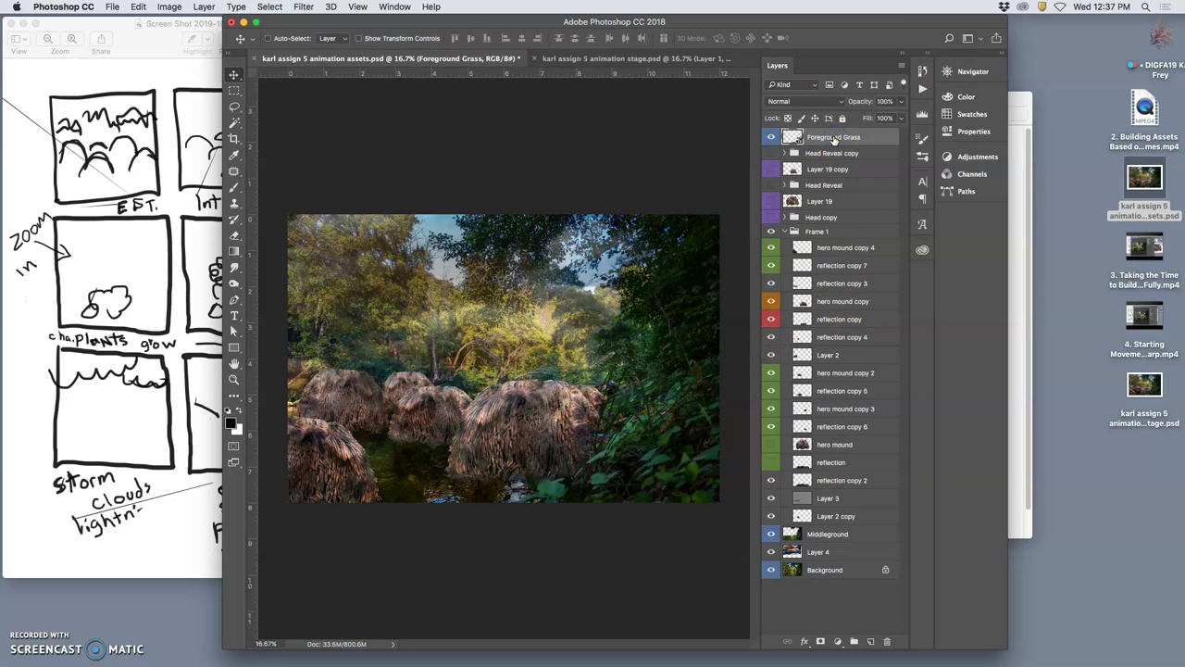
pyautogui.click(176, 164)
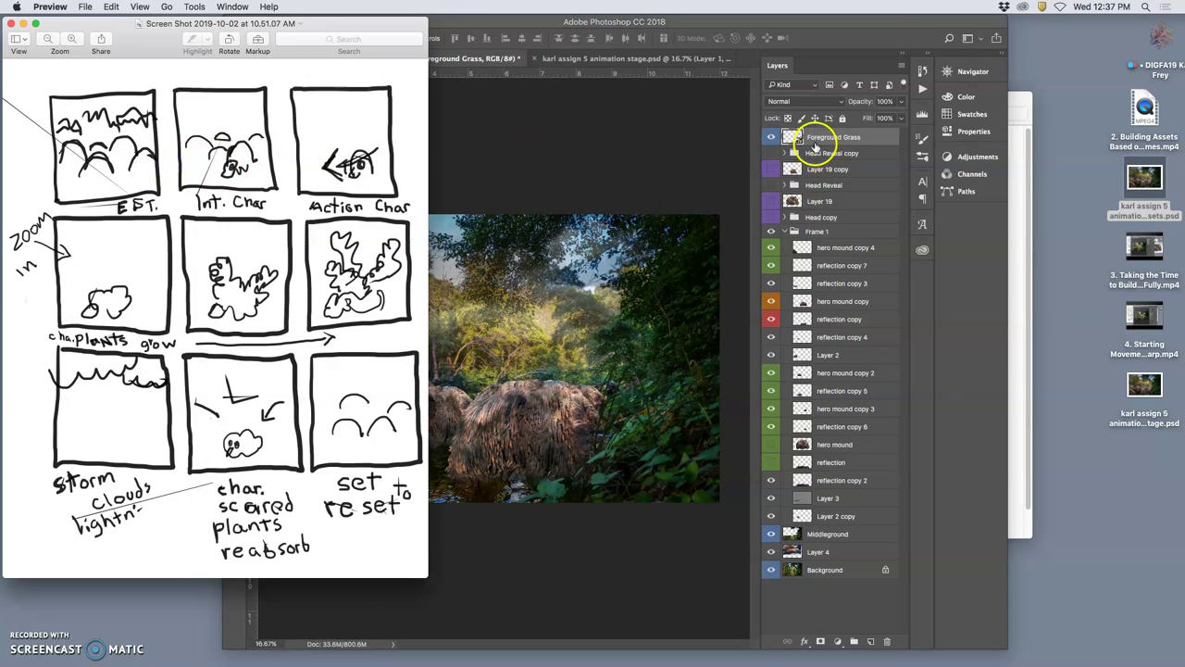
pyautogui.click(814, 141)
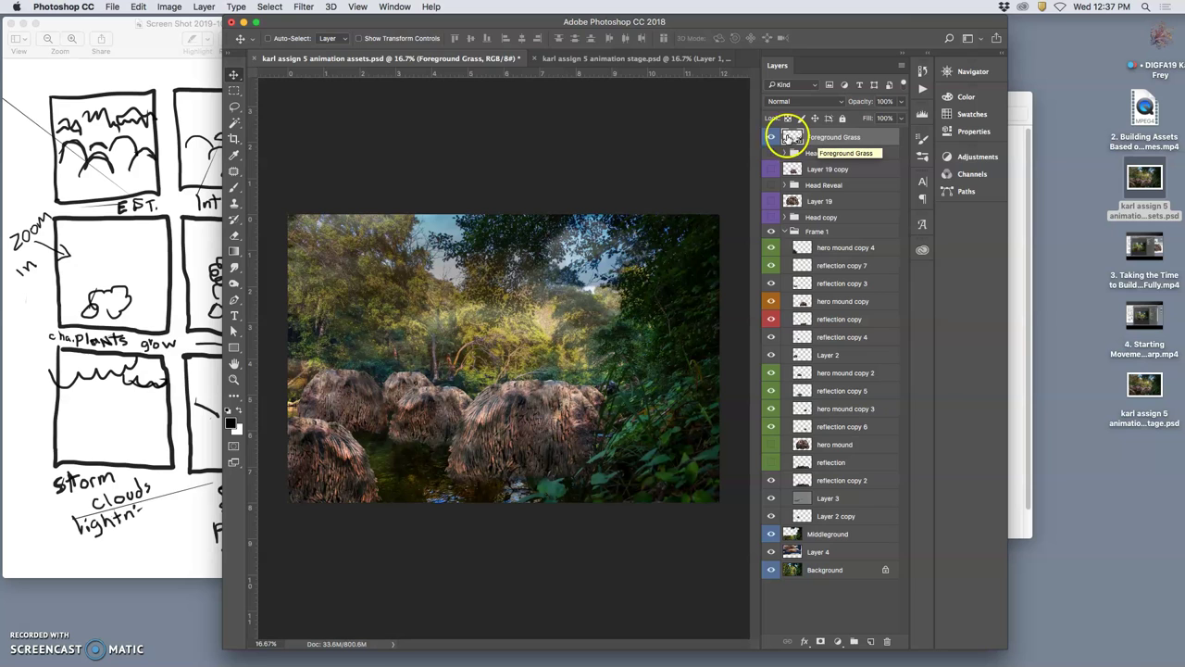
pyautogui.click(204, 7)
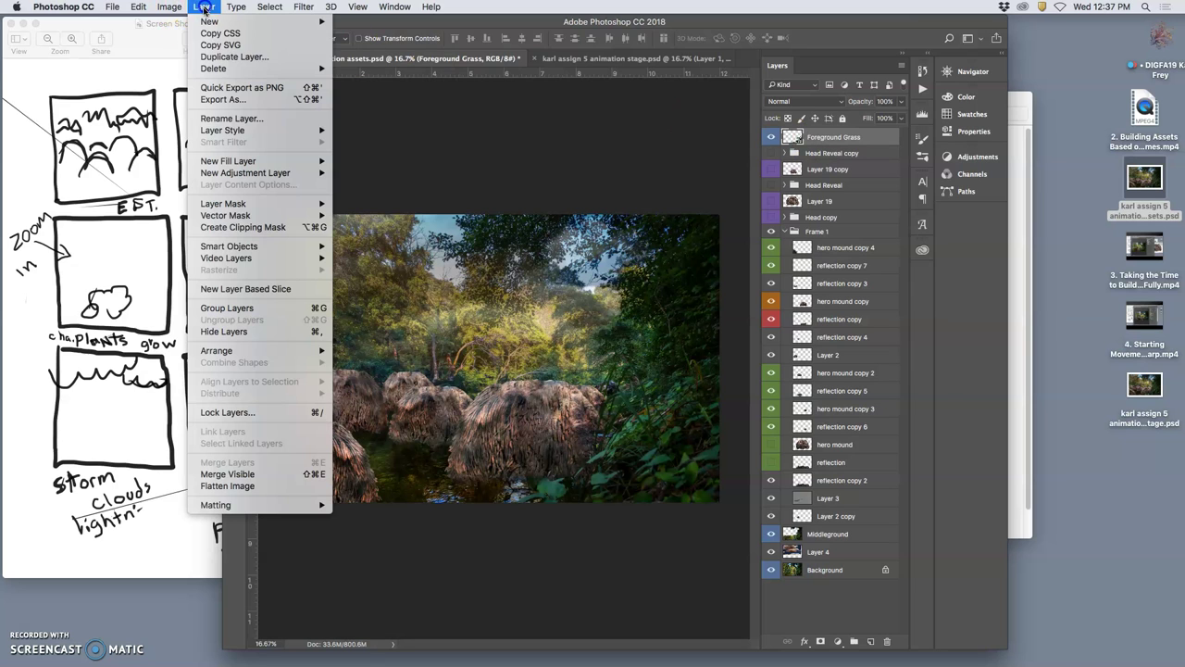
pyautogui.keyDown('alt'); pyautogui.click(250, 475); pyautogui.keyUp('alt')
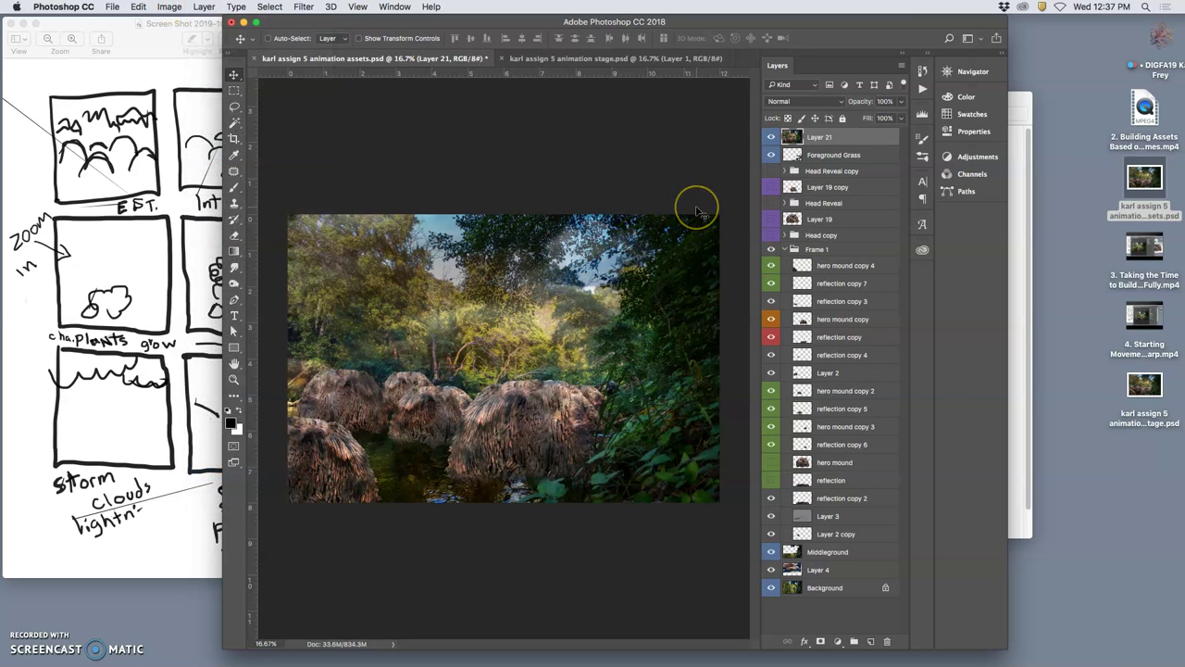
pyautogui.press('super+a')
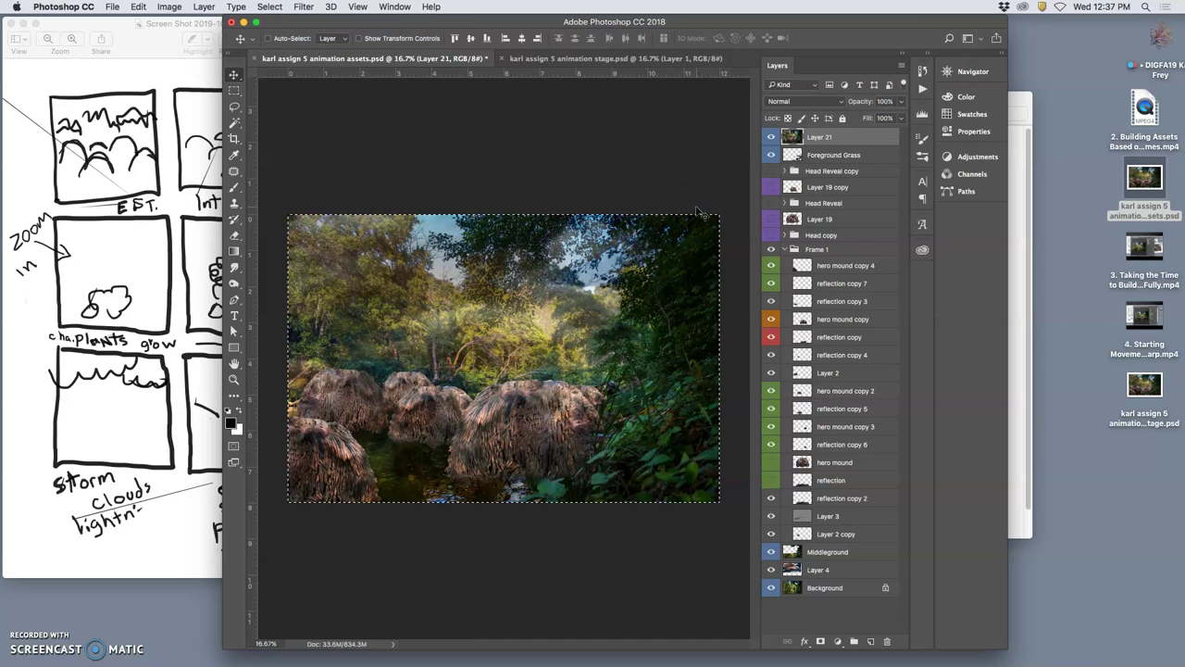
pyautogui.moveTo(695, 198); pyautogui.dragTo(620, 204)
# - Toggle Layer 2's visibility repeatedly in the stage document to preview the movement against Layer 1
pyautogui.click(773, 140)
pyautogui.click(773, 140)
pyautogui.click(773, 140)
pyautogui.click(773, 140)
pyautogui.click(773, 140)
pyautogui.click(773, 139)
pyautogui.click(774, 141)
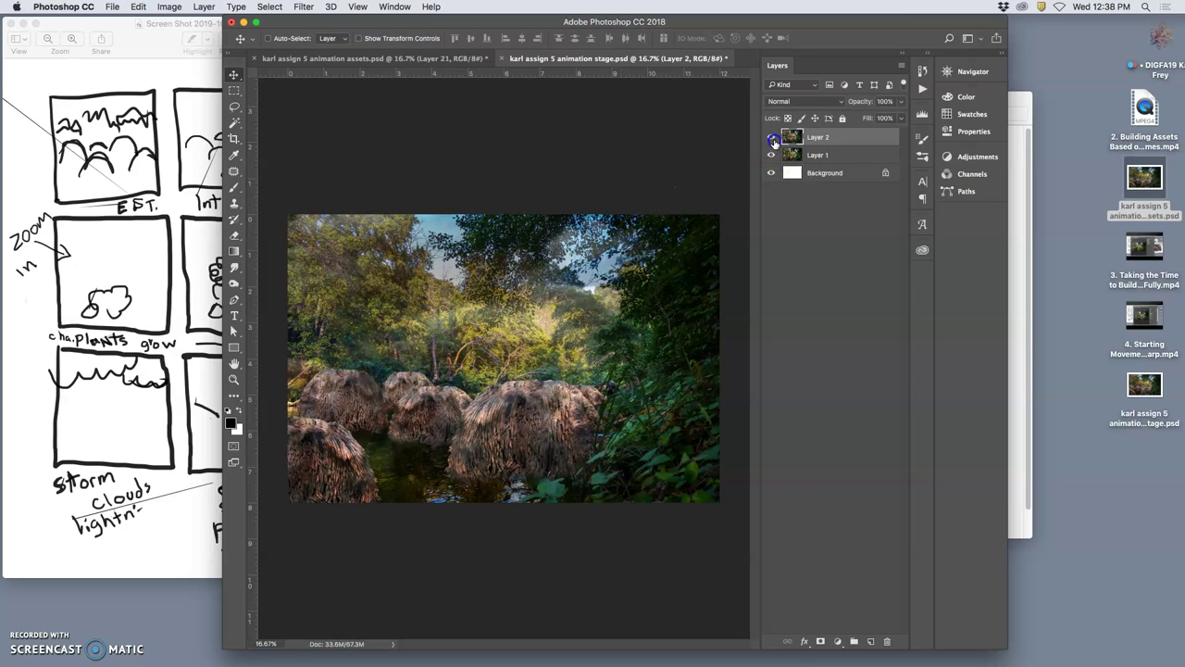
pyautogui.click(774, 140)
pyautogui.click(774, 140)
pyautogui.click(774, 141)
pyautogui.click(774, 141)
pyautogui.click(774, 141)
pyautogui.click(774, 140)
pyautogui.click(774, 141)
pyautogui.click(774, 141)
pyautogui.click(774, 141)
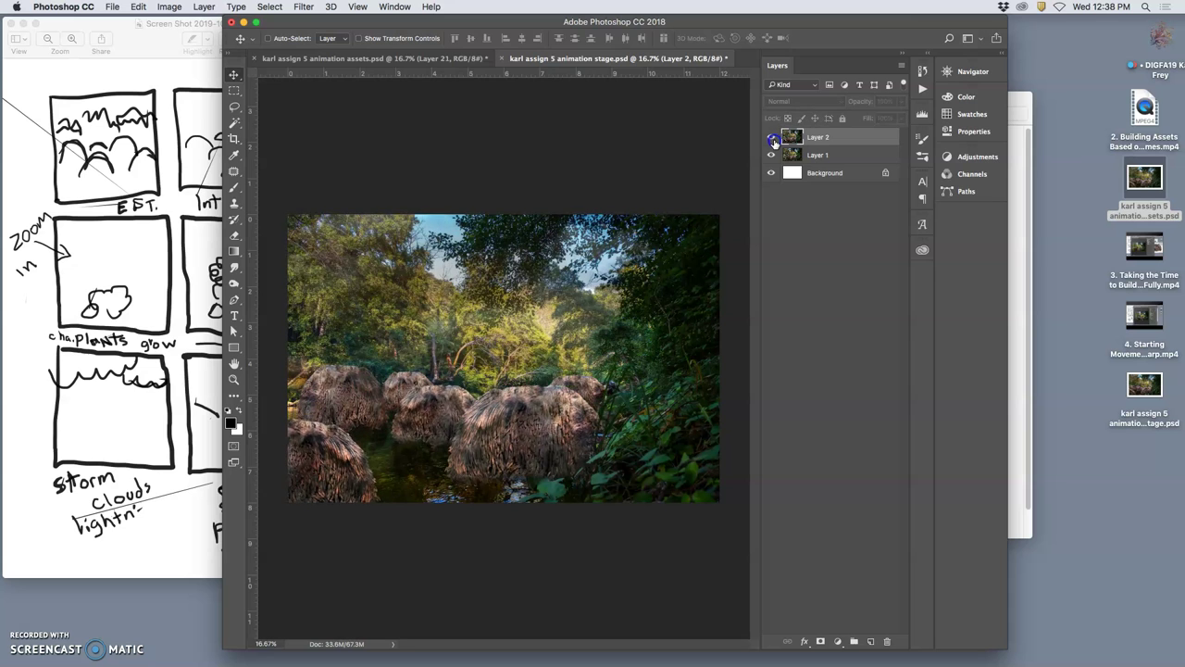
pyautogui.click(774, 141)
pyautogui.click(774, 140)
pyautogui.click(774, 141)
pyautogui.click(774, 141)
pyautogui.click(774, 141)
pyautogui.click(774, 141)
pyautogui.click(774, 140)
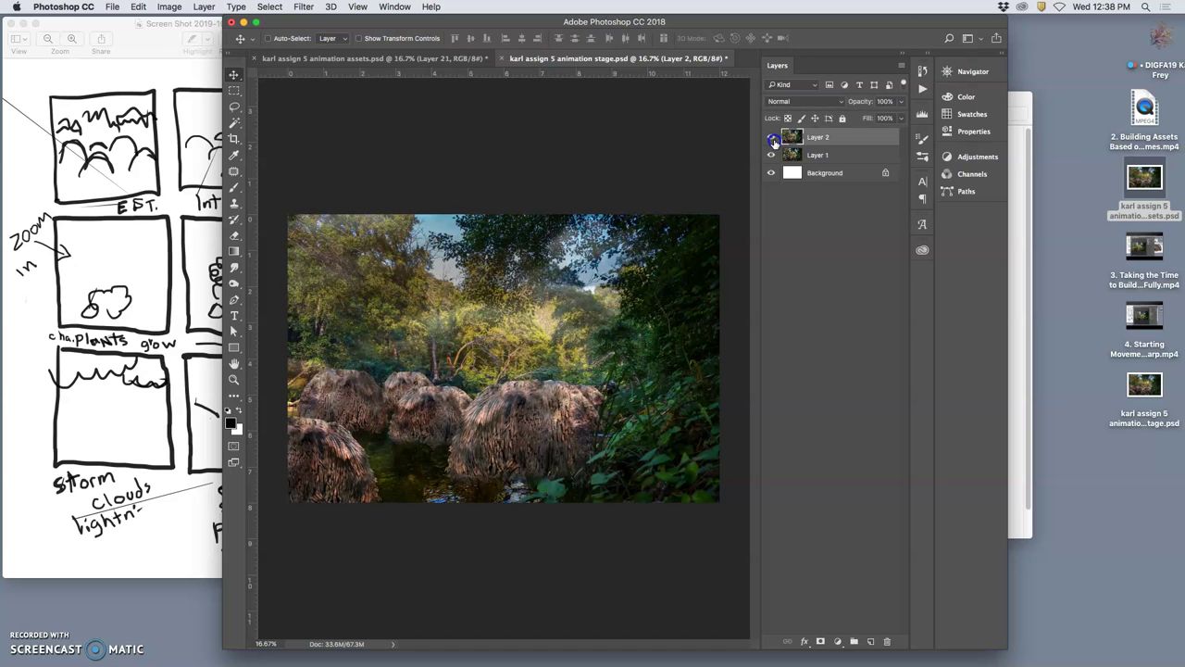